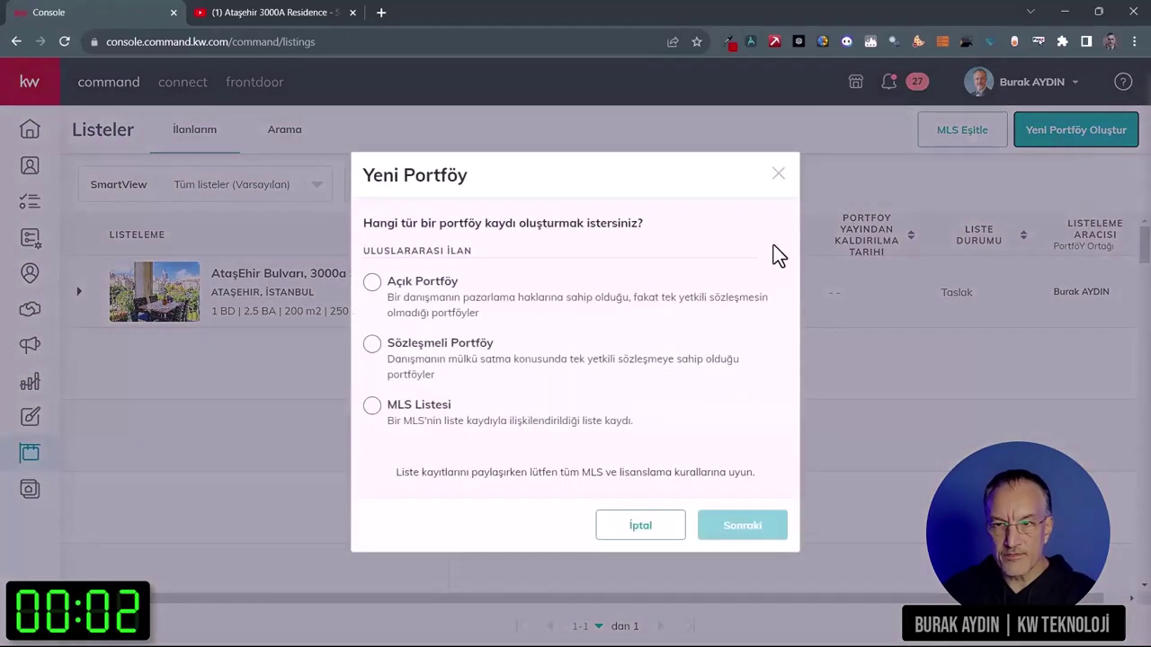
Step: Start a new Sözleşmeli Portföy listing and make it visible in all Keller Williams apps
{"action": "left_click", "coordinate": [376, 358]}
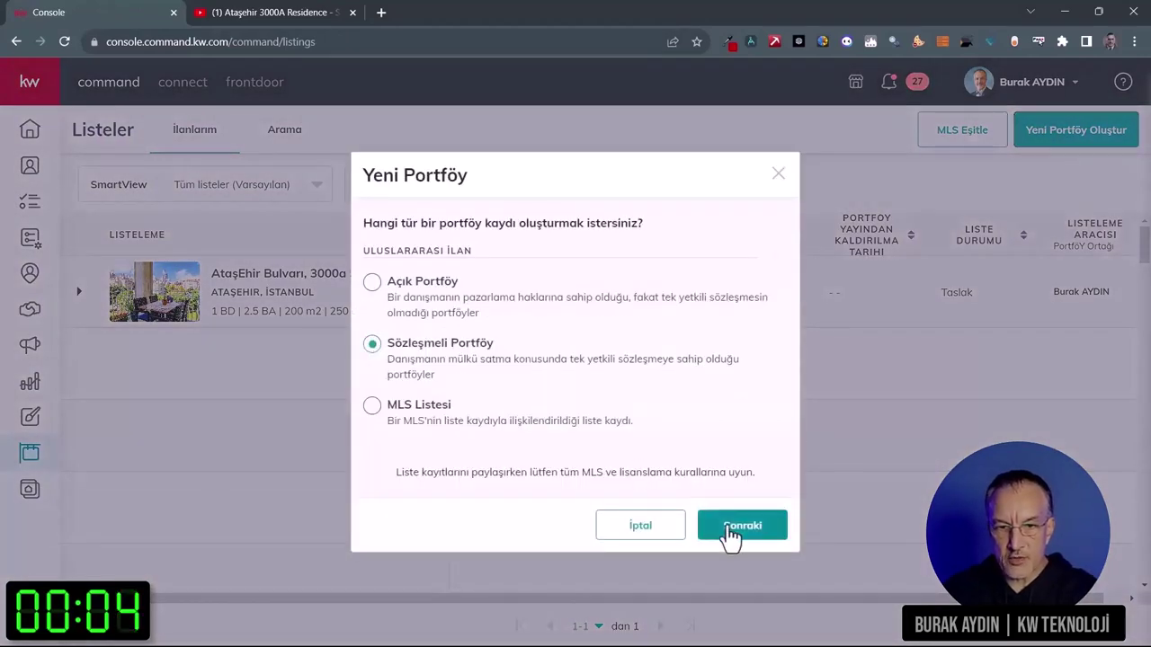
{"action": "left_click", "coordinate": [728, 531]}
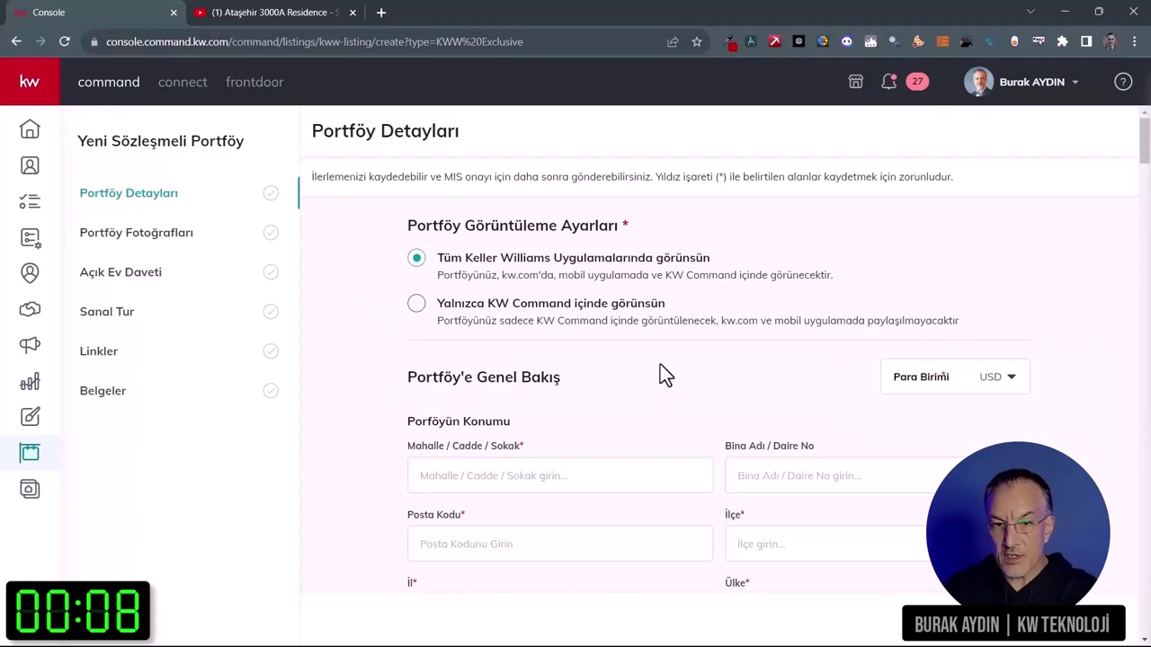
{"action": "left_click", "coordinate": [416, 259]}
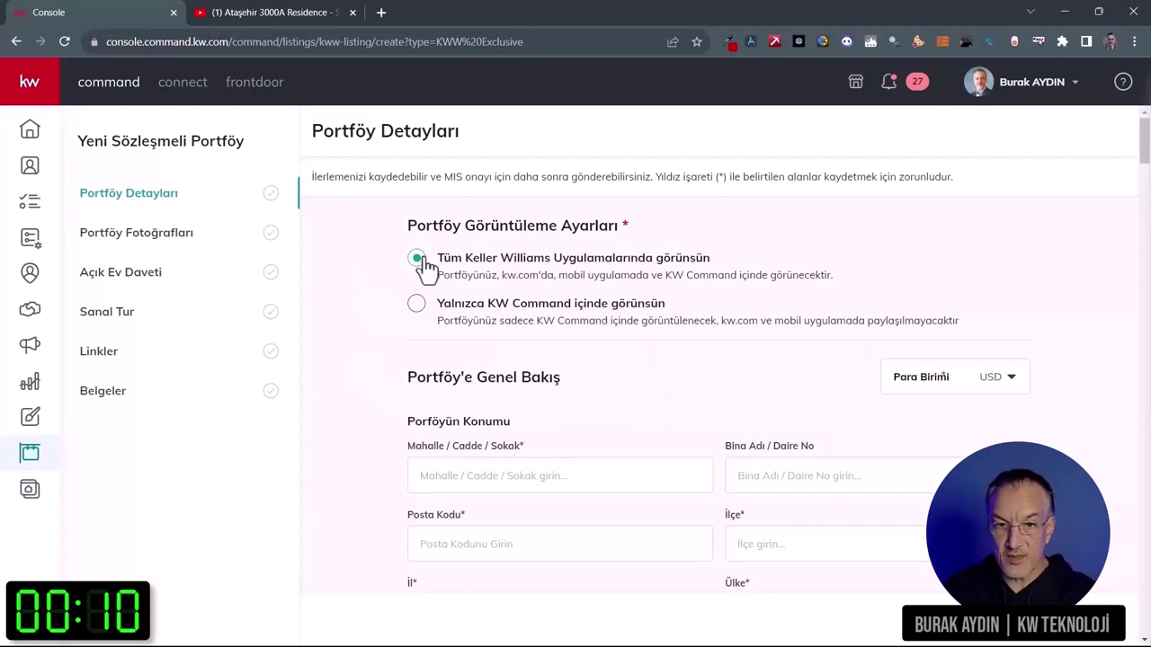
{"action": "scroll", "coordinate": [617, 358], "scroll_direction": "down", "scroll_amount": 2}
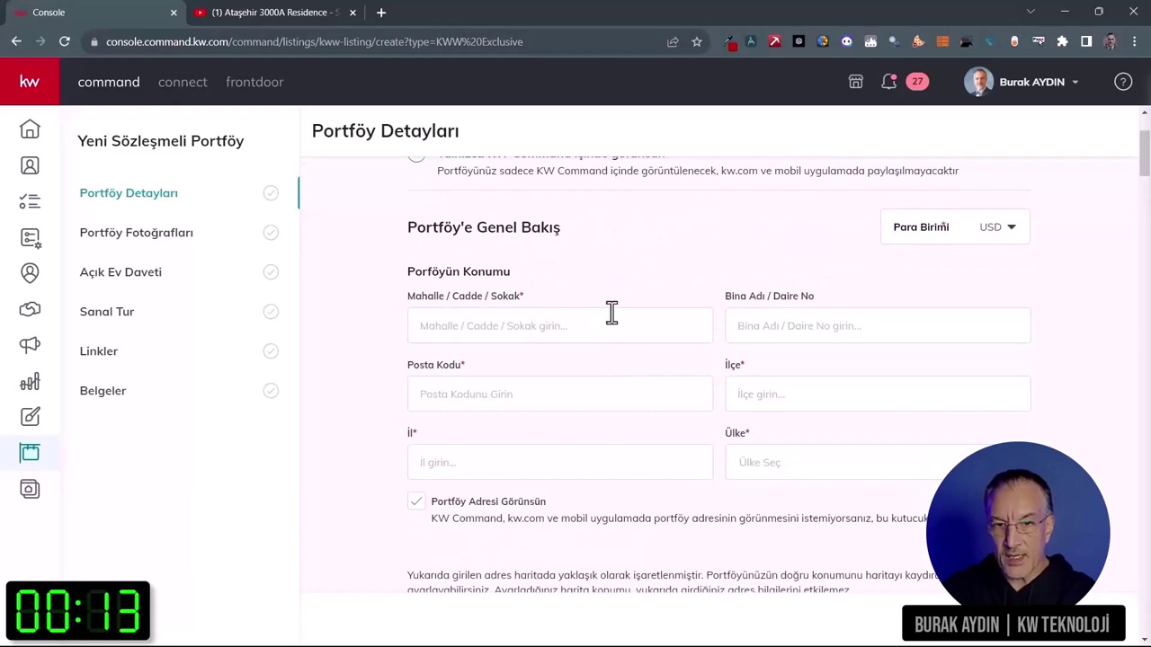
{"action": "left_click", "coordinate": [569, 326]}
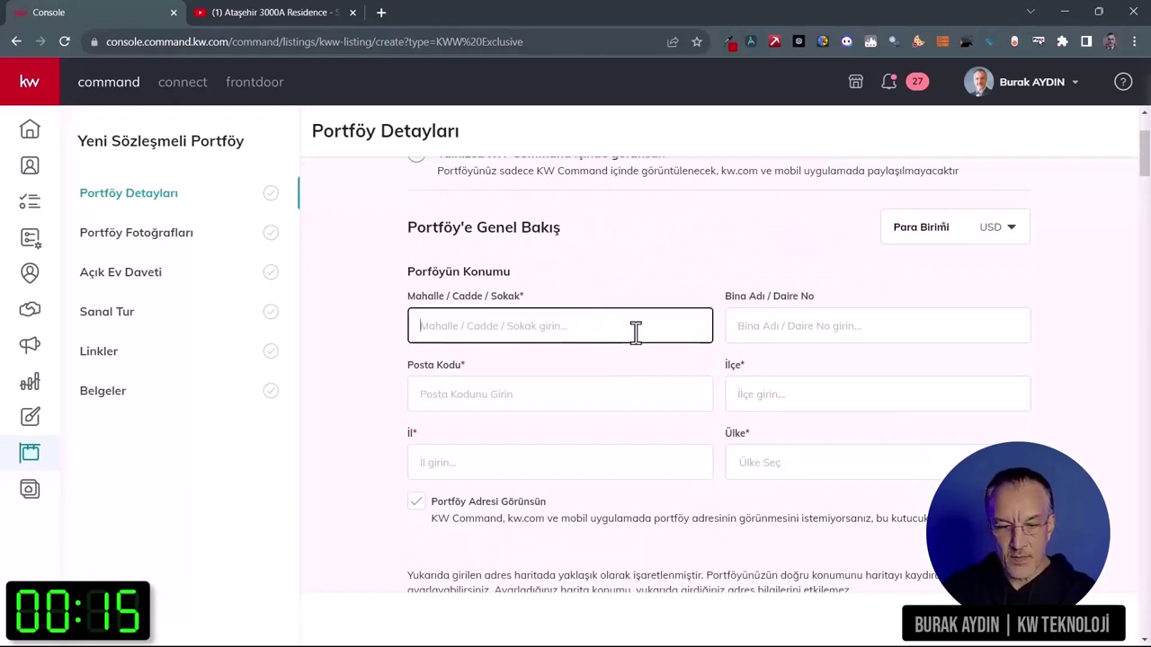
{"action": "type", "text": "Ata"}
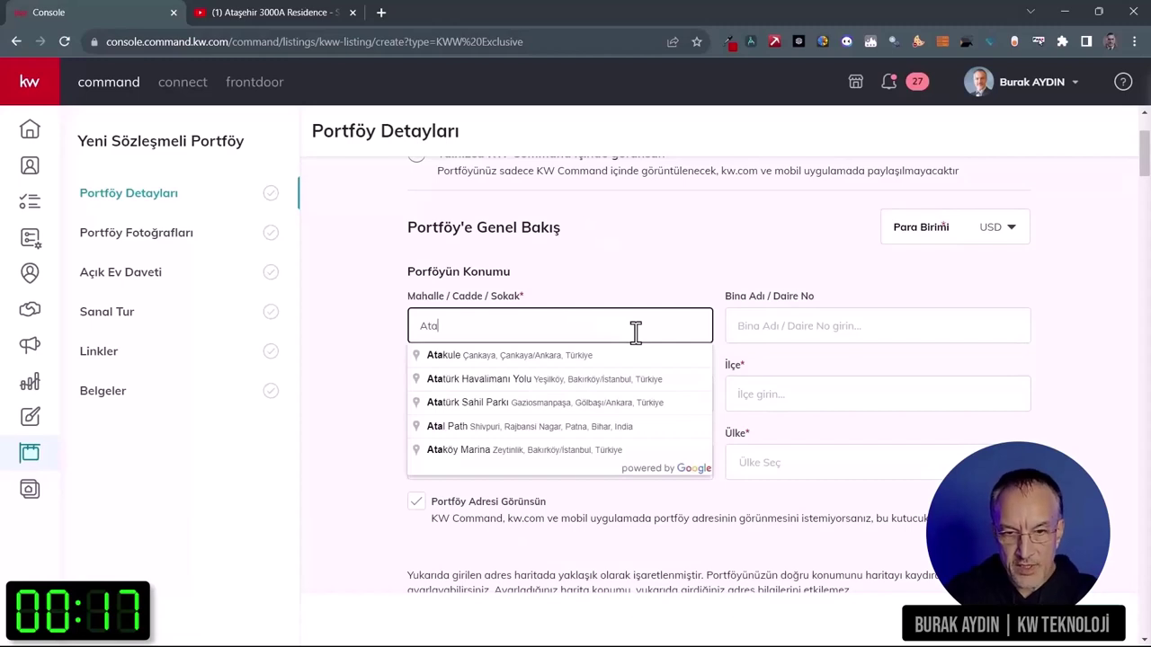
{"action": "type", "text": "şehir A"}
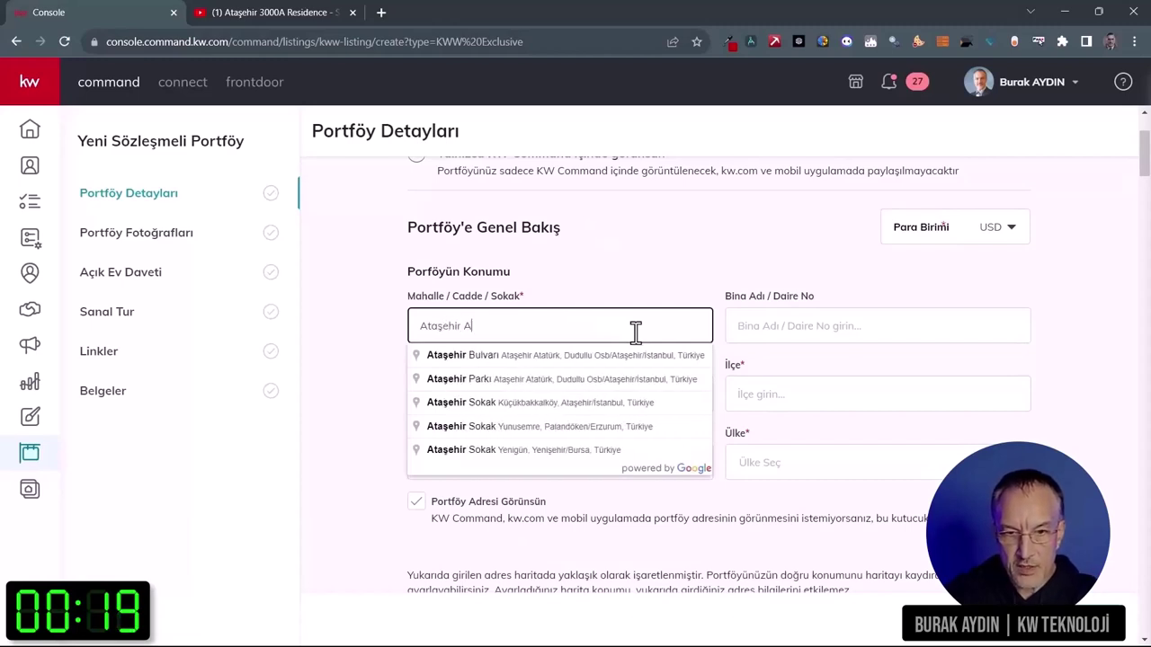
{"action": "type", "text": "tatürk "}
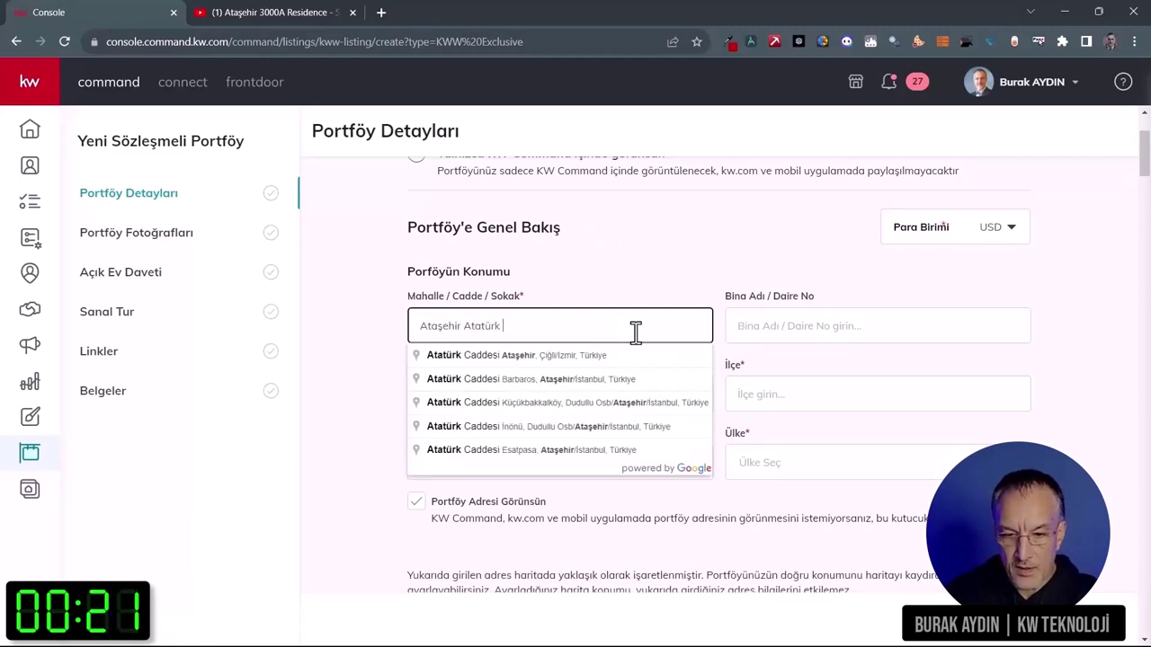
{"action": "type", "text": "Mahallesi"}
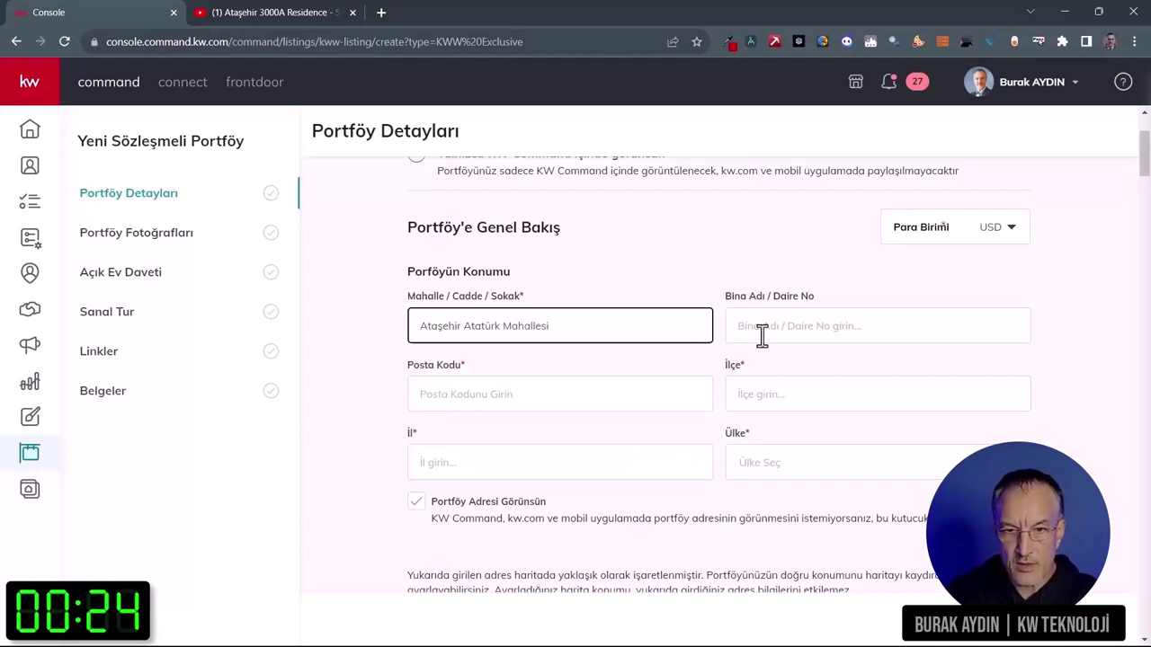
{"action": "left_click", "coordinate": [817, 331]}
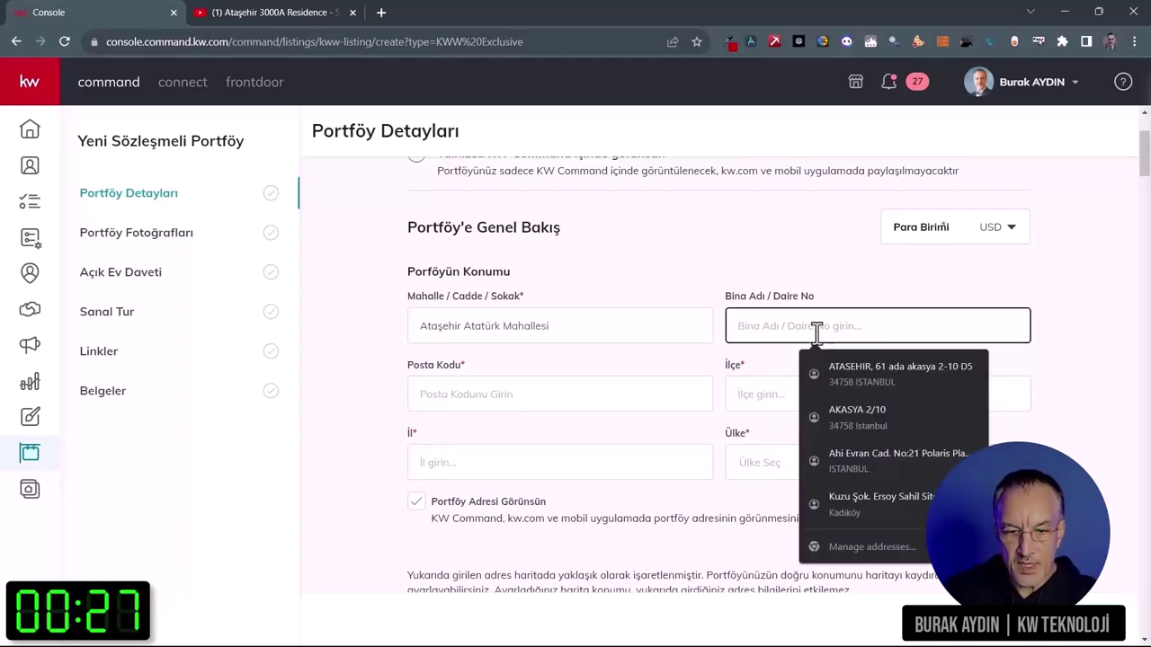
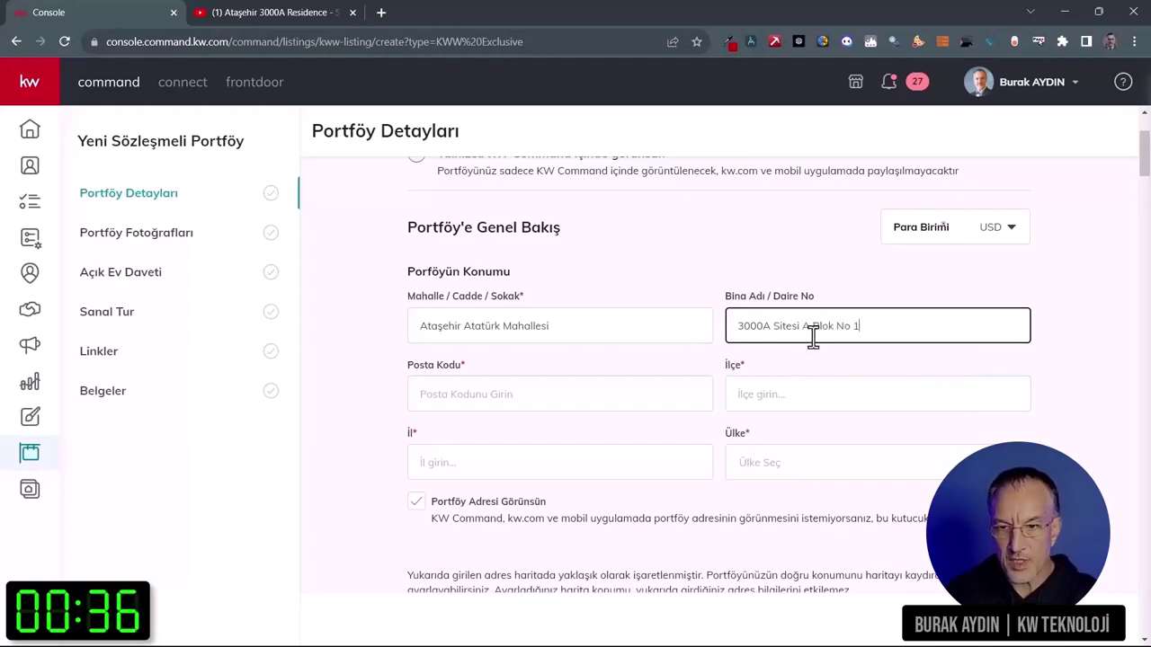
{"action": "left_click", "coordinate": [544, 393]}
{"action": "type", "text": "34758"}
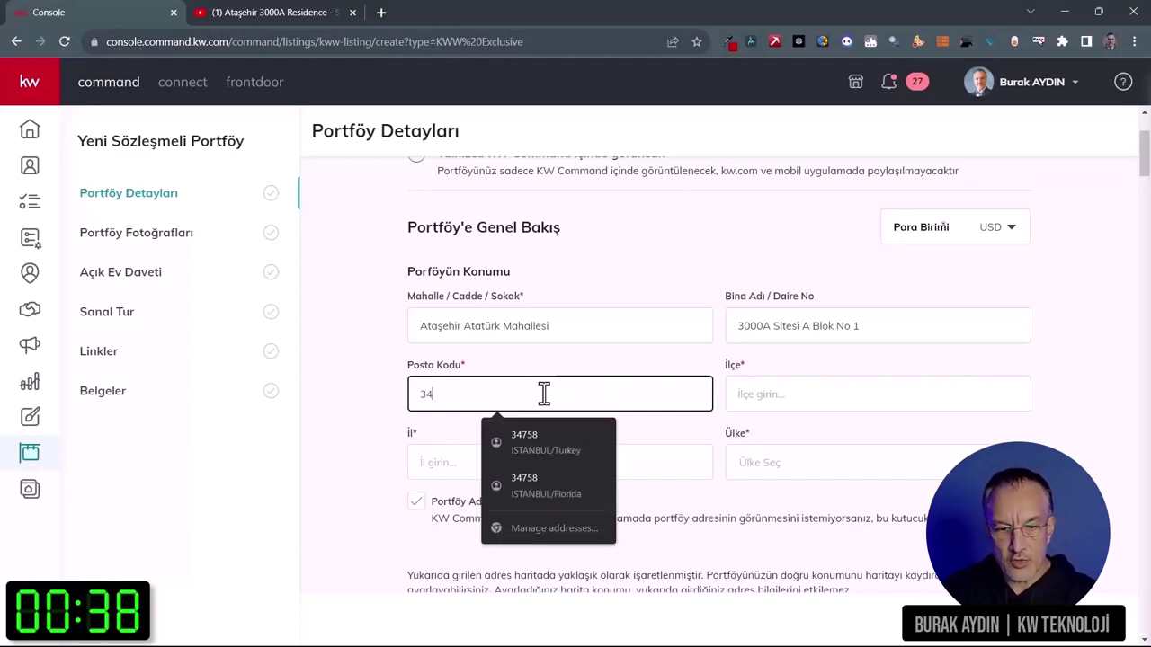
{"action": "left_click", "coordinate": [753, 394]}
{"action": "type", "text": "Ata"}
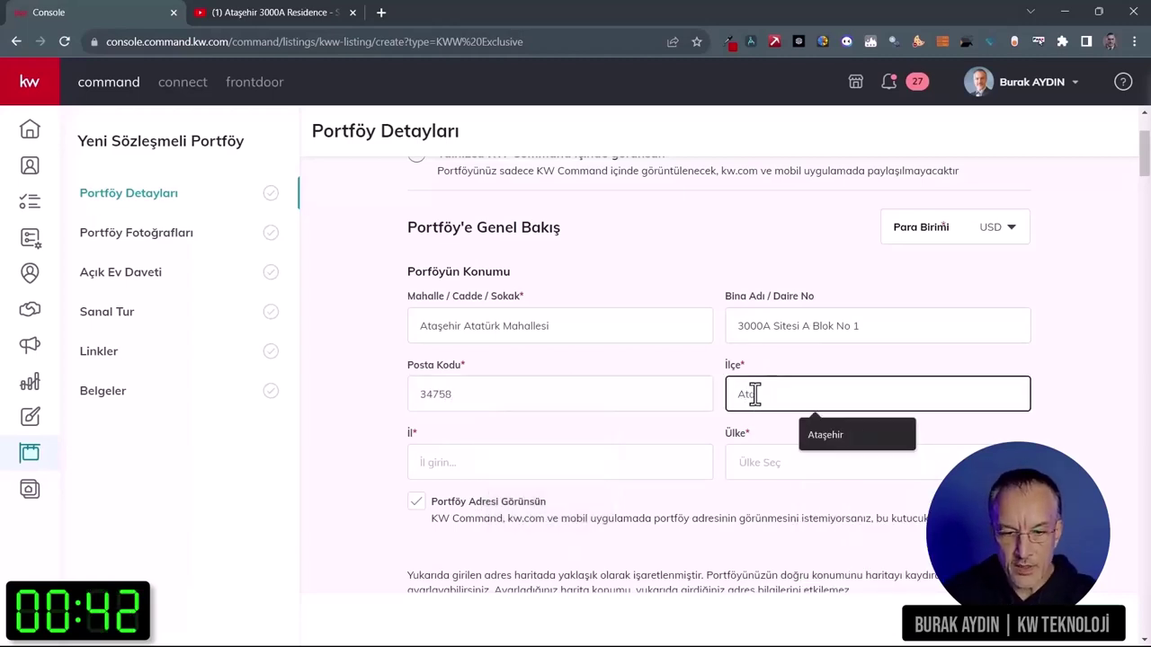
{"action": "type", "text": "şehir"}
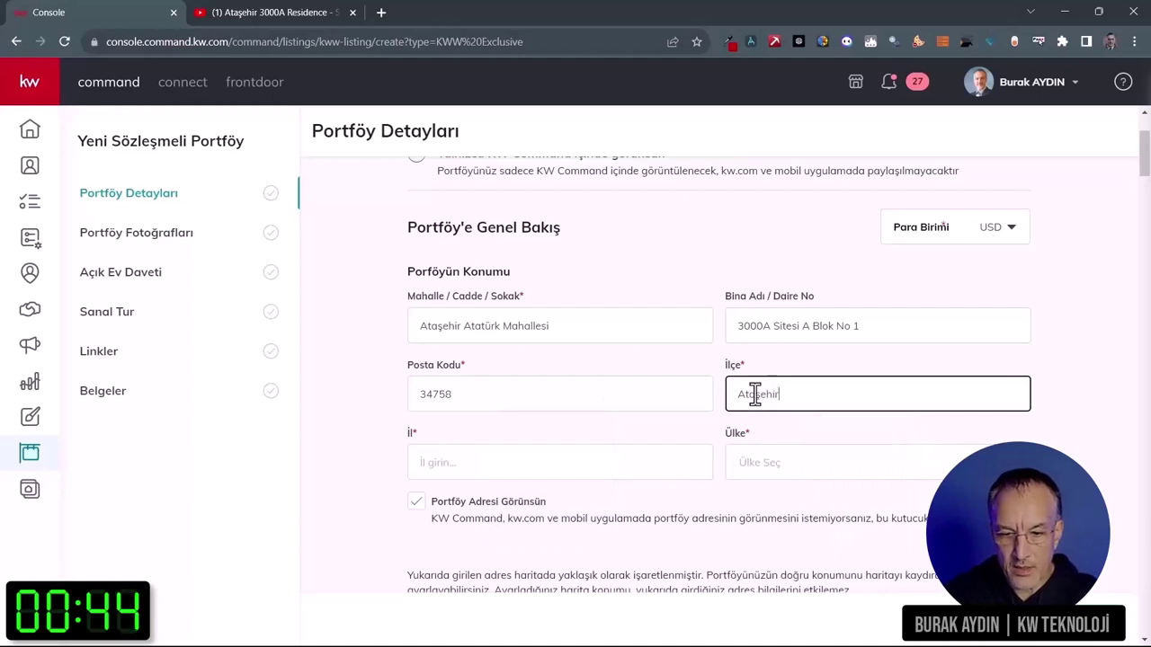
{"action": "left_click", "coordinate": [546, 466]}
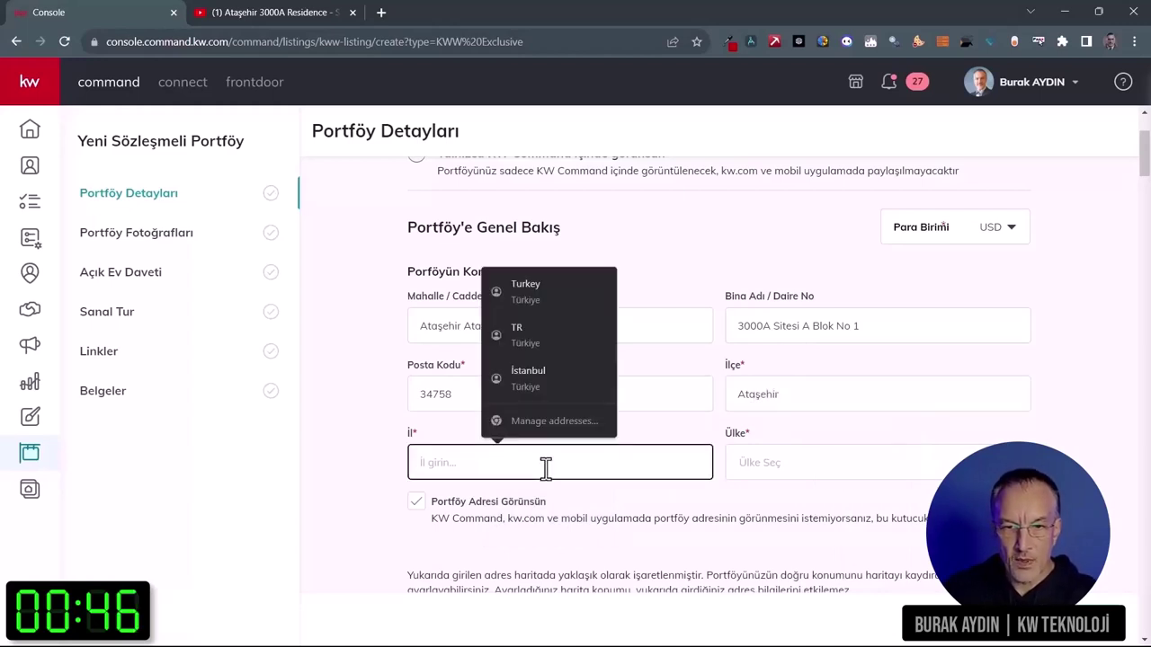
{"action": "type", "text": "İstanbul"}
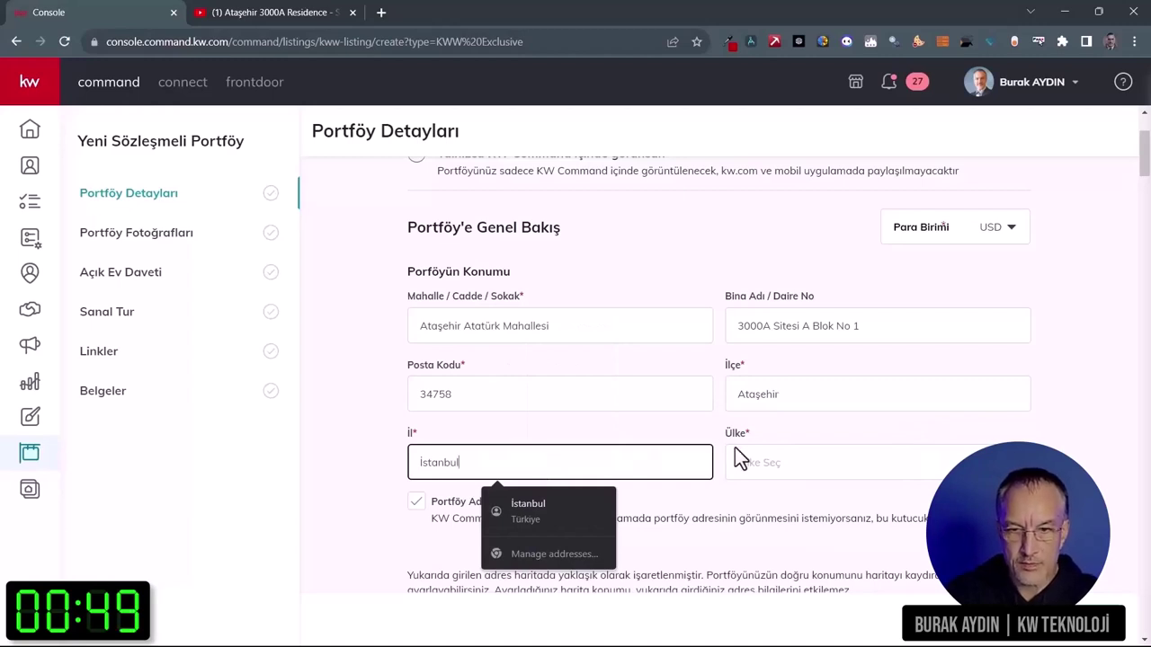
Step: Set the listing's country to Turkey
{"action": "left_click", "coordinate": [737, 459]}
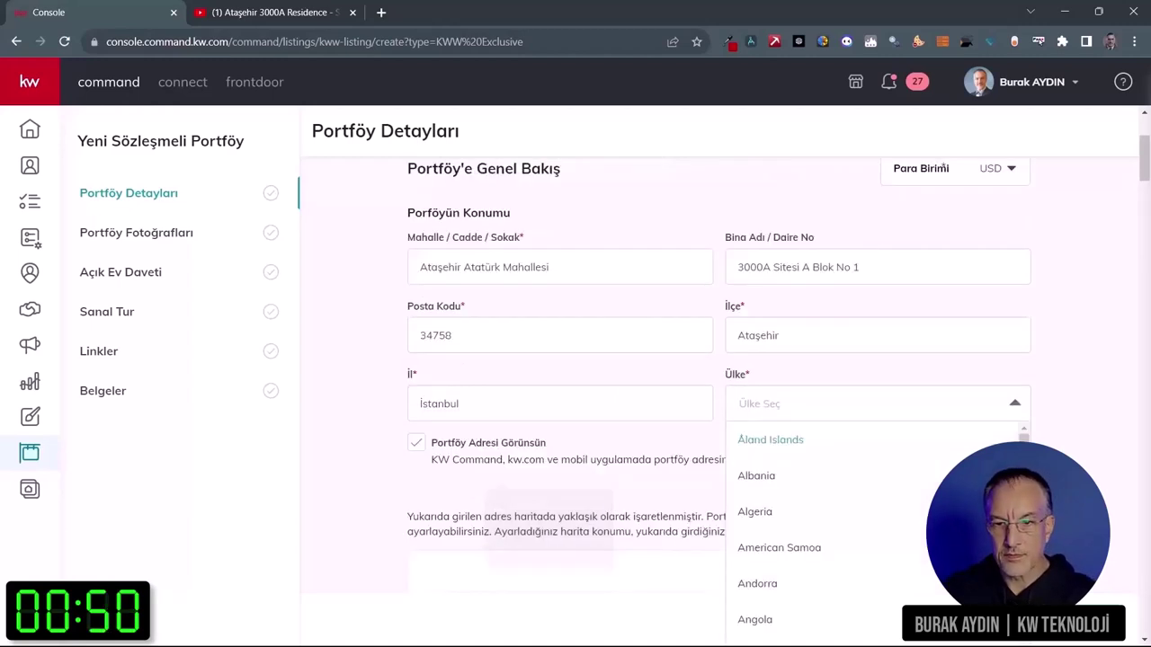
{"action": "key", "text": "s"}
{"action": "key", "text": "w"}
{"action": "key", "text": "t"}
{"action": "key", "text": "u"}
{"action": "key", "text": "r"}
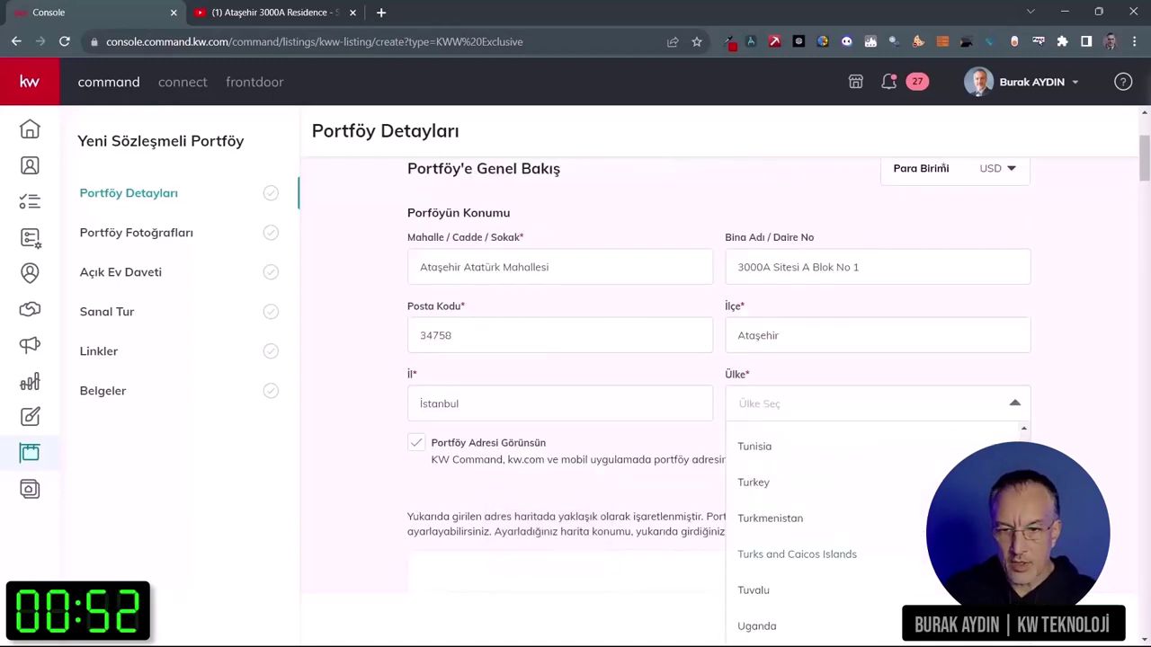
{"action": "key", "text": "Return"}
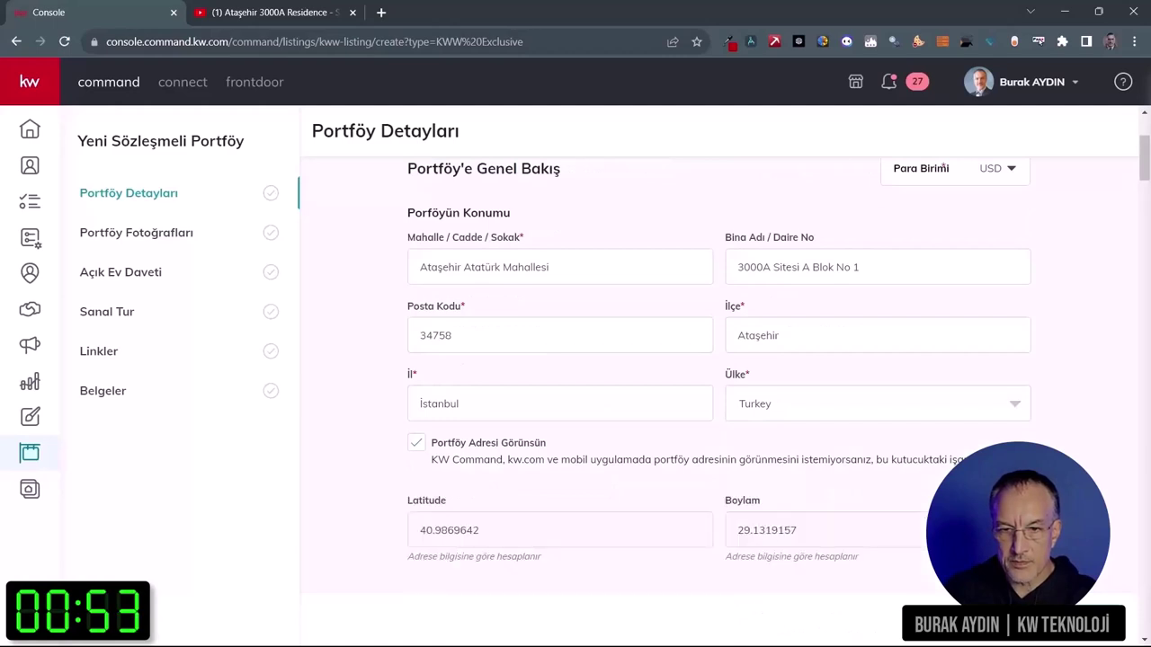
Step: Fine-tune the map pin so the coordinates become 40.9936323610898, 29.14011007082303
{"action": "scroll", "coordinate": [720, 377], "scroll_direction": "down", "scroll_amount": 2}
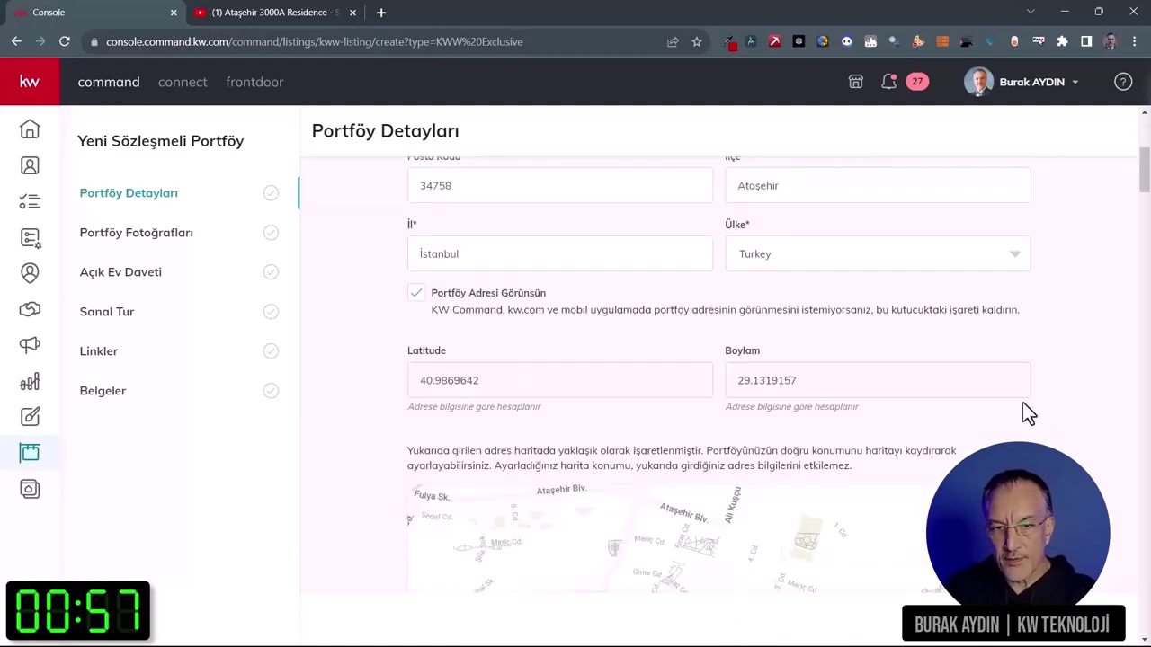
{"action": "scroll", "coordinate": [1024, 405], "scroll_direction": "down", "scroll_amount": 2}
{"action": "scroll", "coordinate": [1024, 404], "scroll_direction": "down", "scroll_amount": 1}
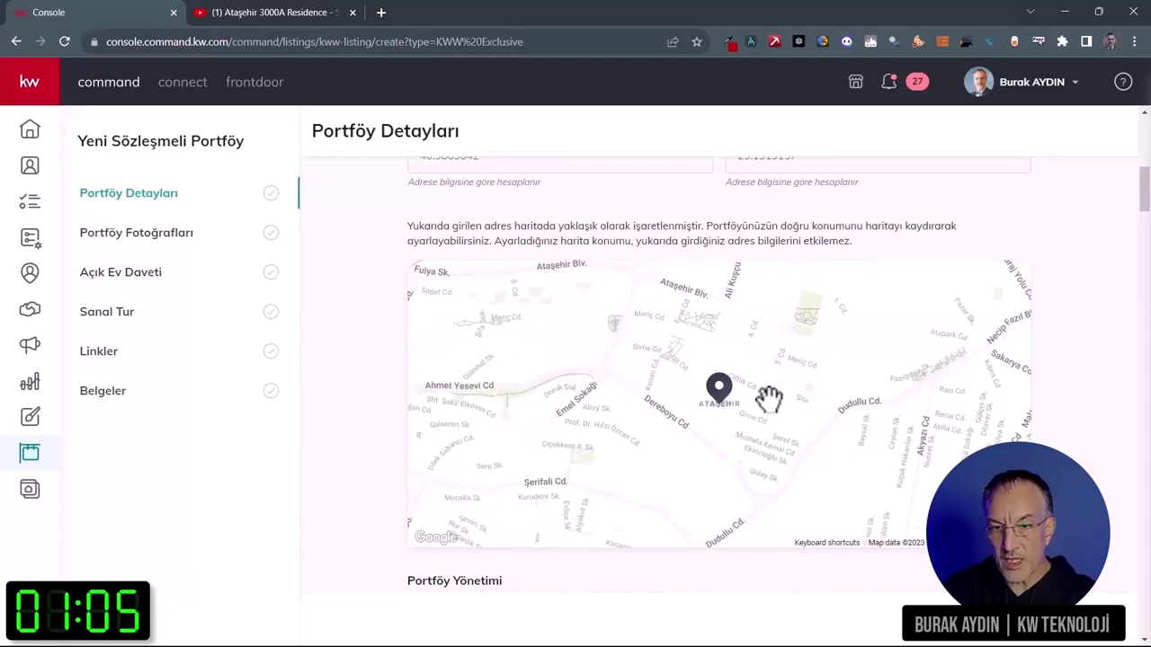
{"action": "left_click_drag", "start_coordinate": [769, 398], "coordinate": [769, 416]}
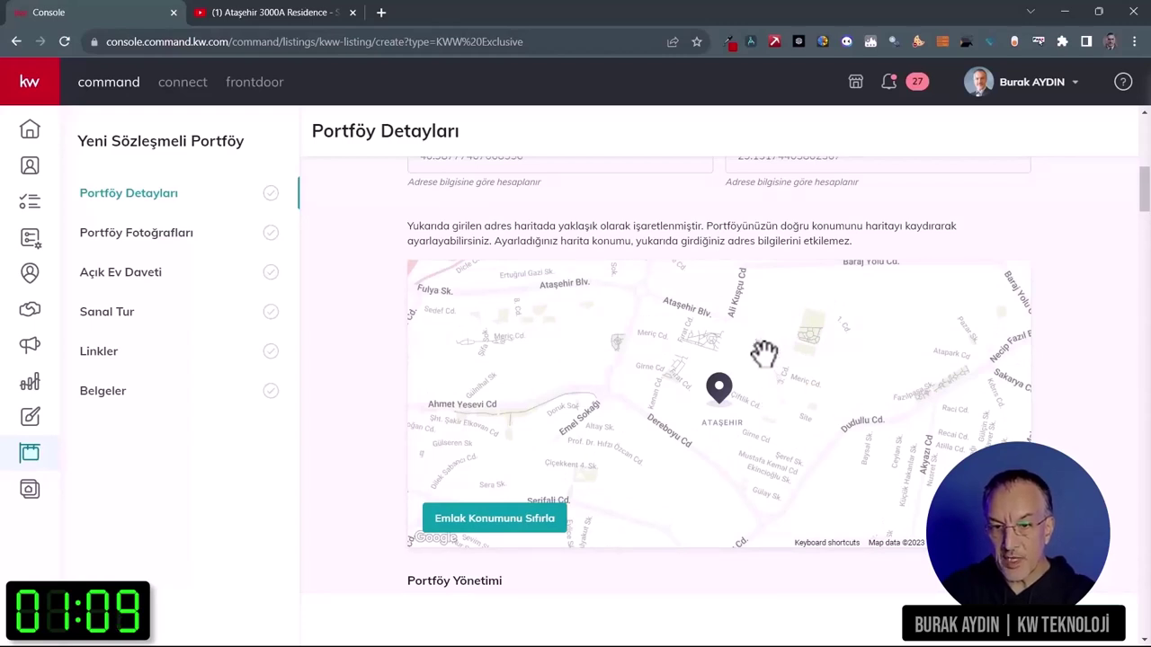
{"action": "left_click_drag", "start_coordinate": [763, 351], "coordinate": [647, 480]}
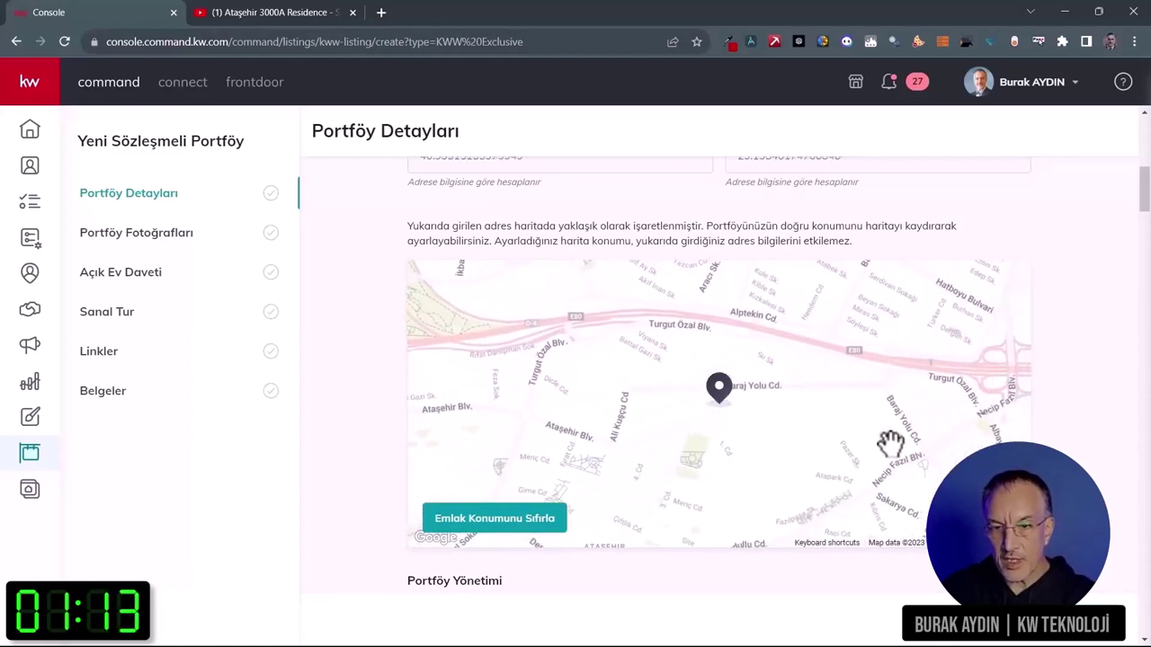
{"action": "scroll", "coordinate": [719, 387], "scroll_direction": "up", "scroll_amount": 3}
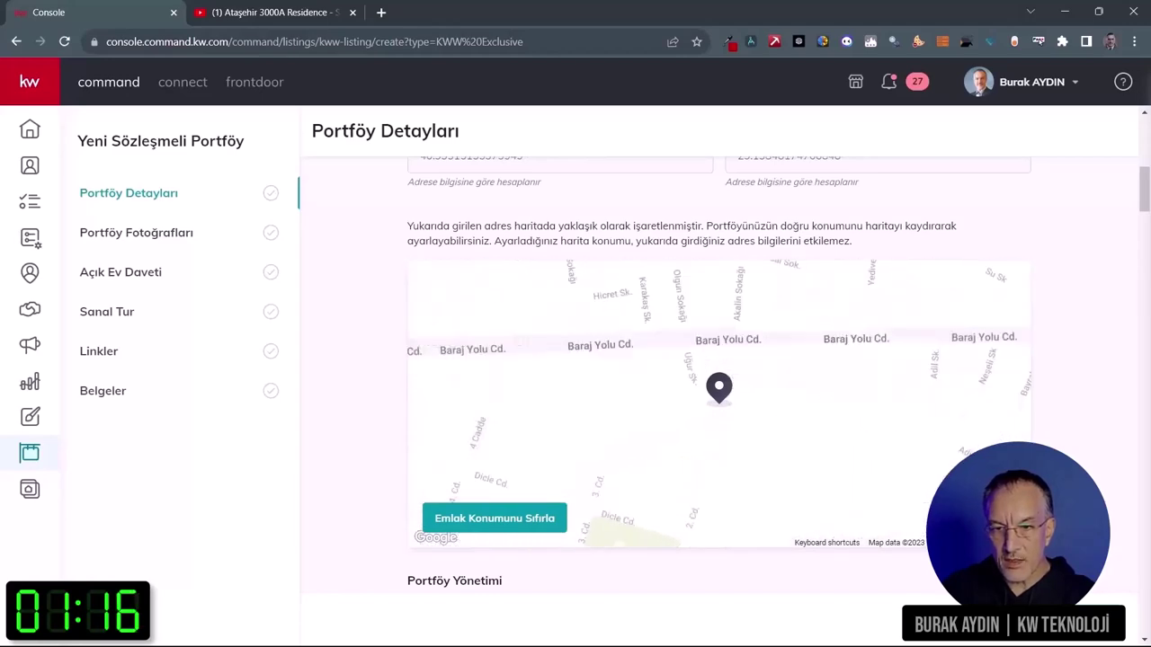
{"action": "scroll", "coordinate": [914, 442], "scroll_direction": "up", "scroll_amount": 3}
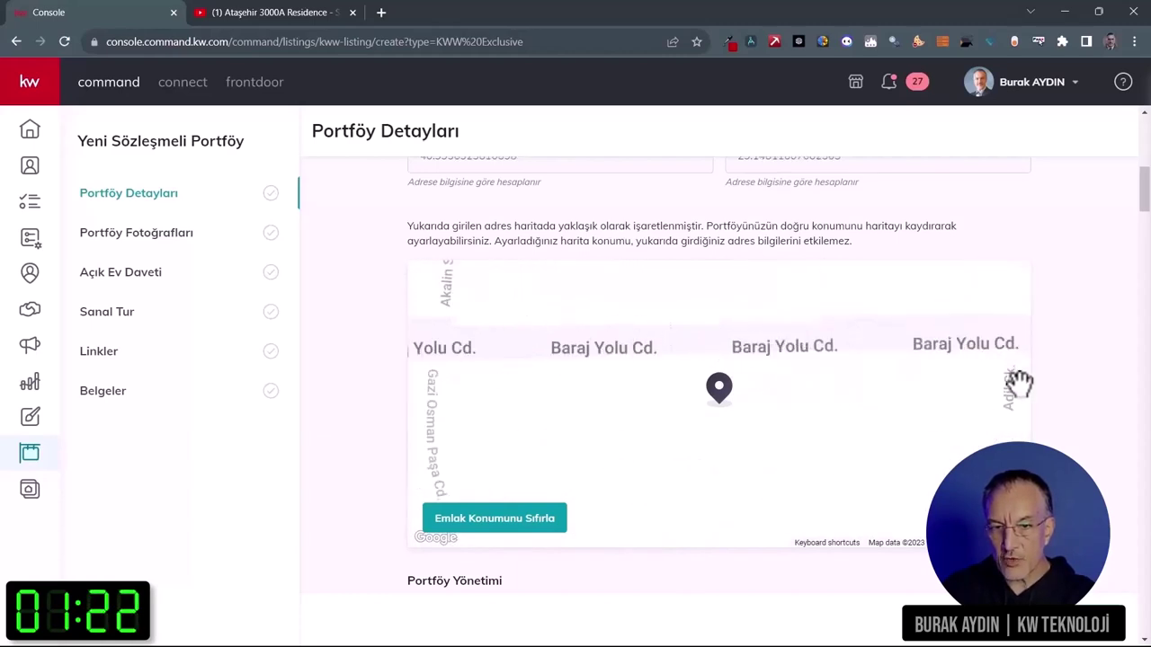
{"action": "left_click_drag", "start_coordinate": [1142, 202], "coordinate": [1143, 170]}
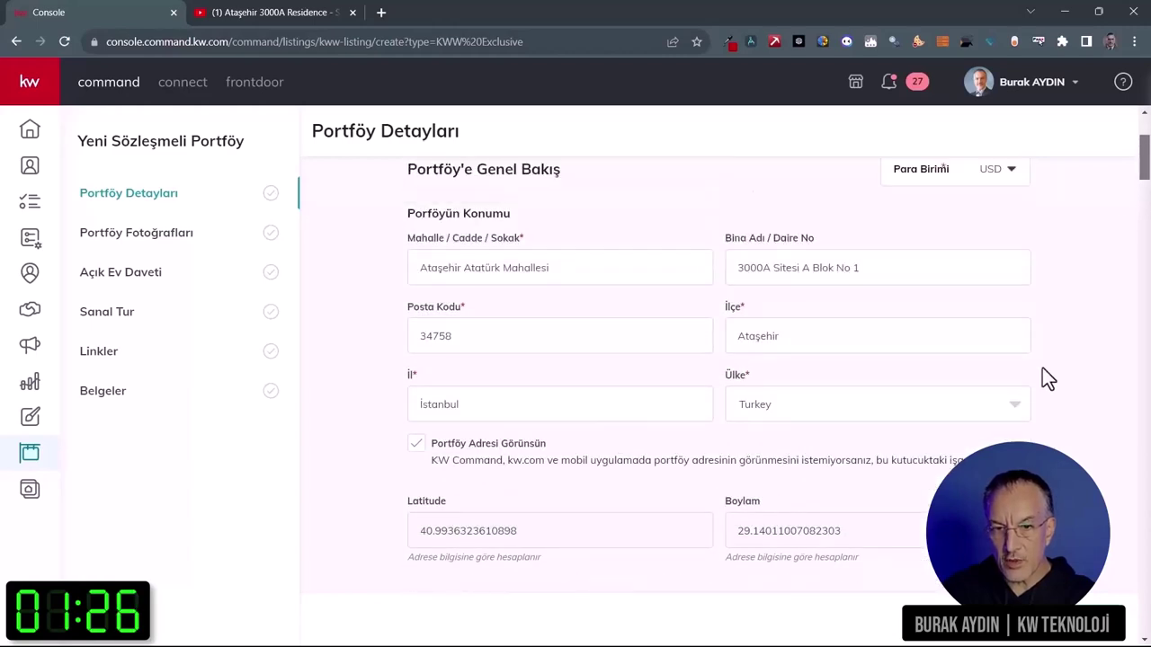
{"action": "scroll", "coordinate": [929, 387], "scroll_direction": "down", "scroll_amount": 6}
Step: Keep the listing type as Sözleşmeli Portföy and set the category to Satılık
{"action": "left_click", "coordinate": [699, 342]}
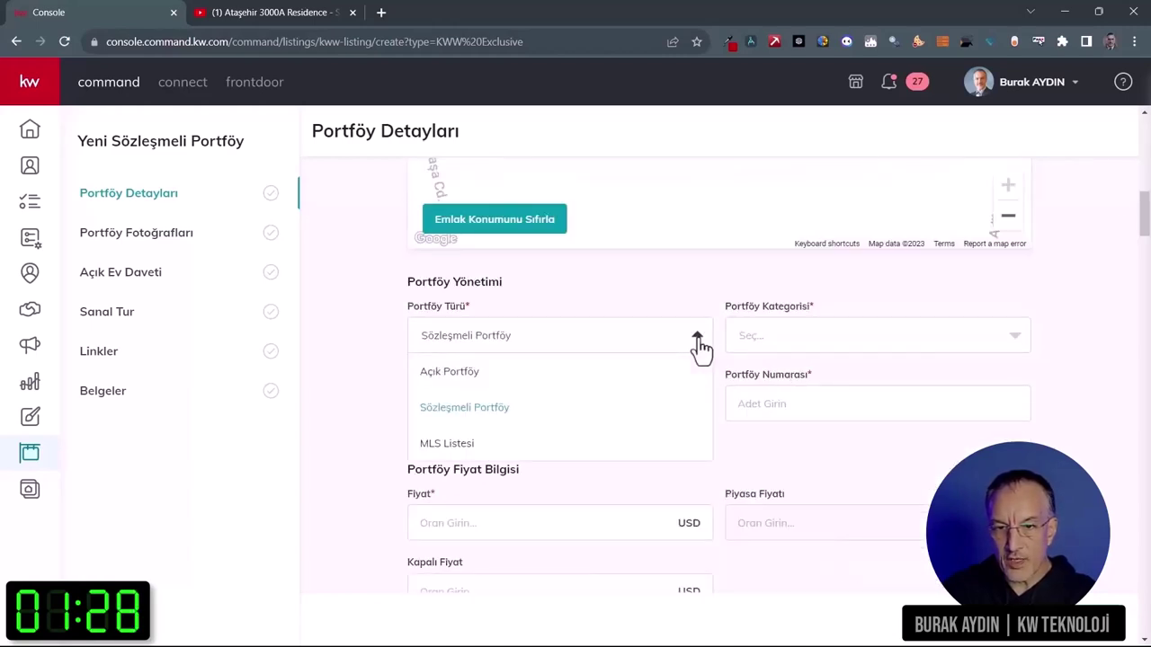
{"action": "left_click", "coordinate": [808, 340]}
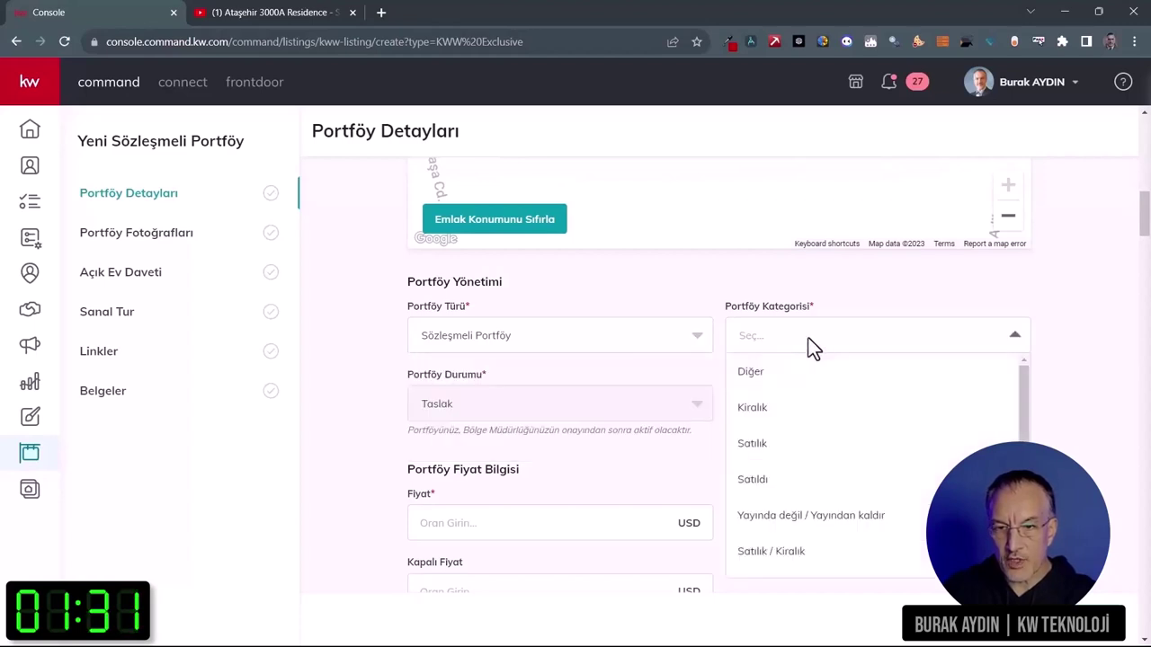
{"action": "left_click", "coordinate": [781, 446]}
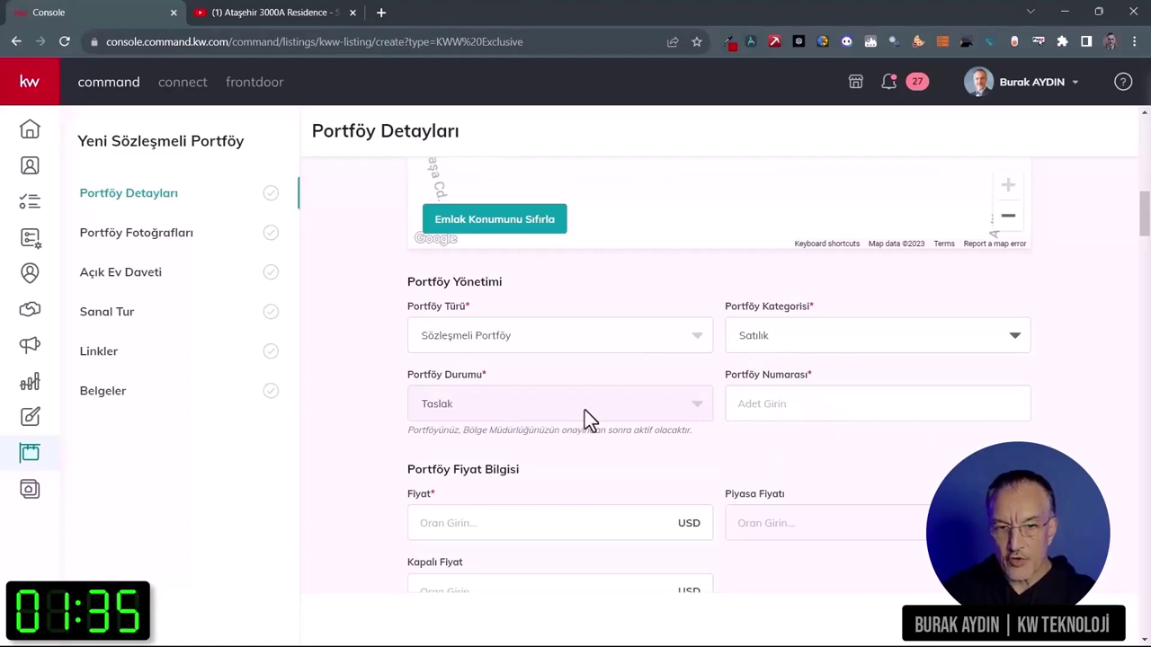
Step: Enter the agent-based Portföy Numarası ending in -0003
{"action": "left_click", "coordinate": [793, 413]}
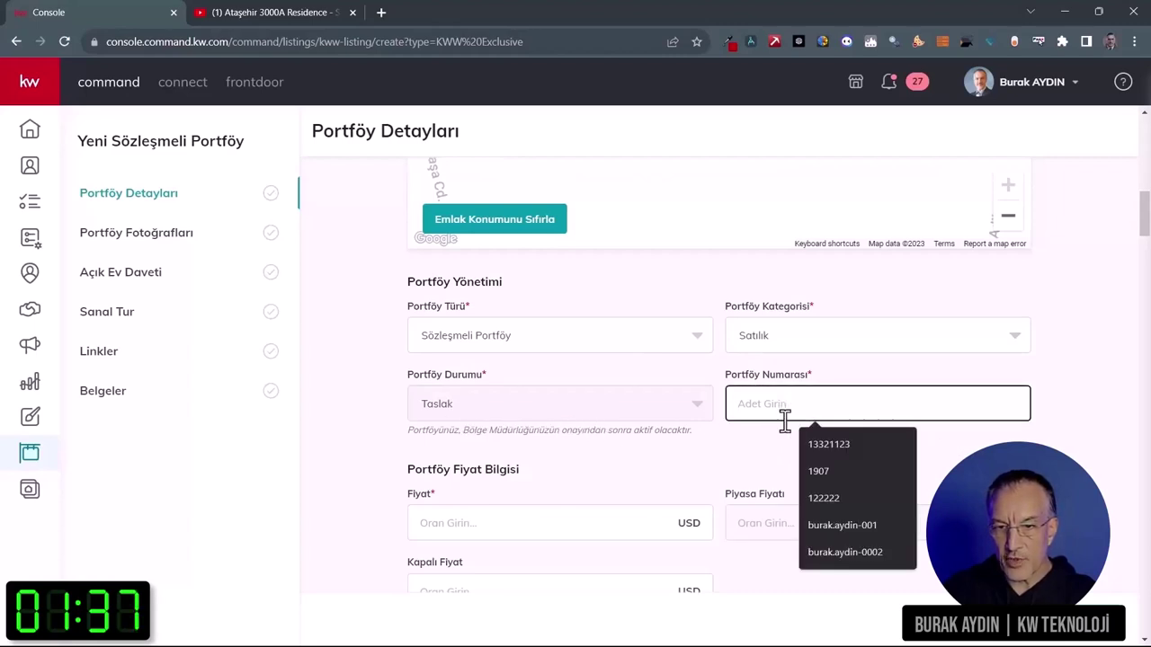
{"action": "left_click", "coordinate": [768, 446]}
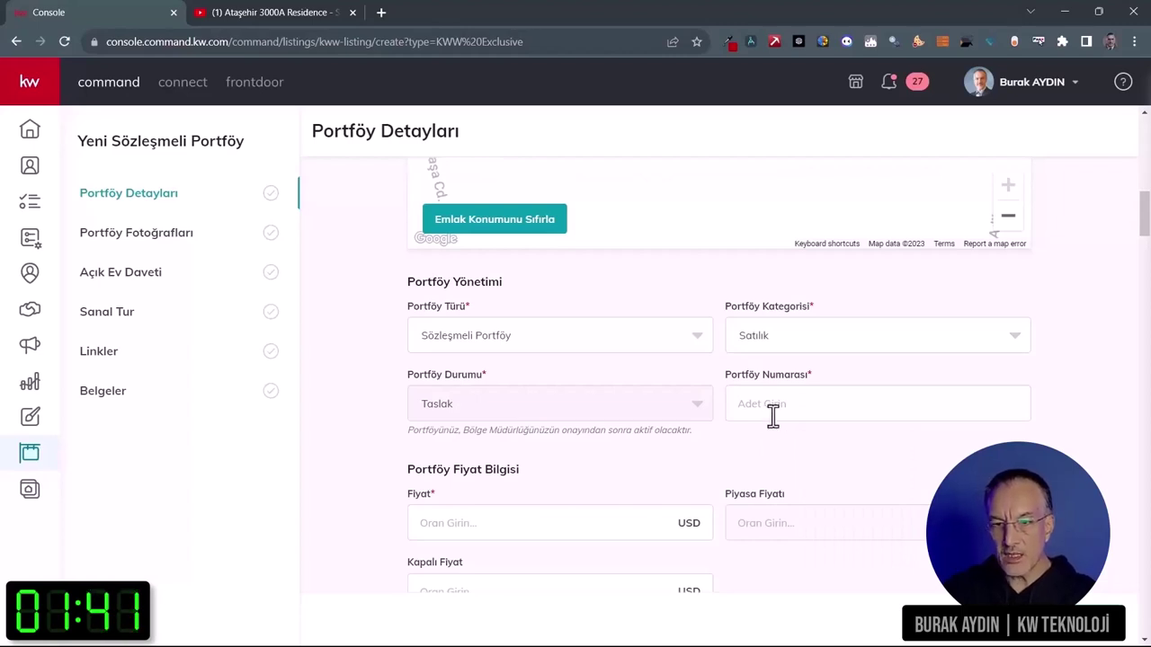
{"action": "left_click", "coordinate": [773, 415]}
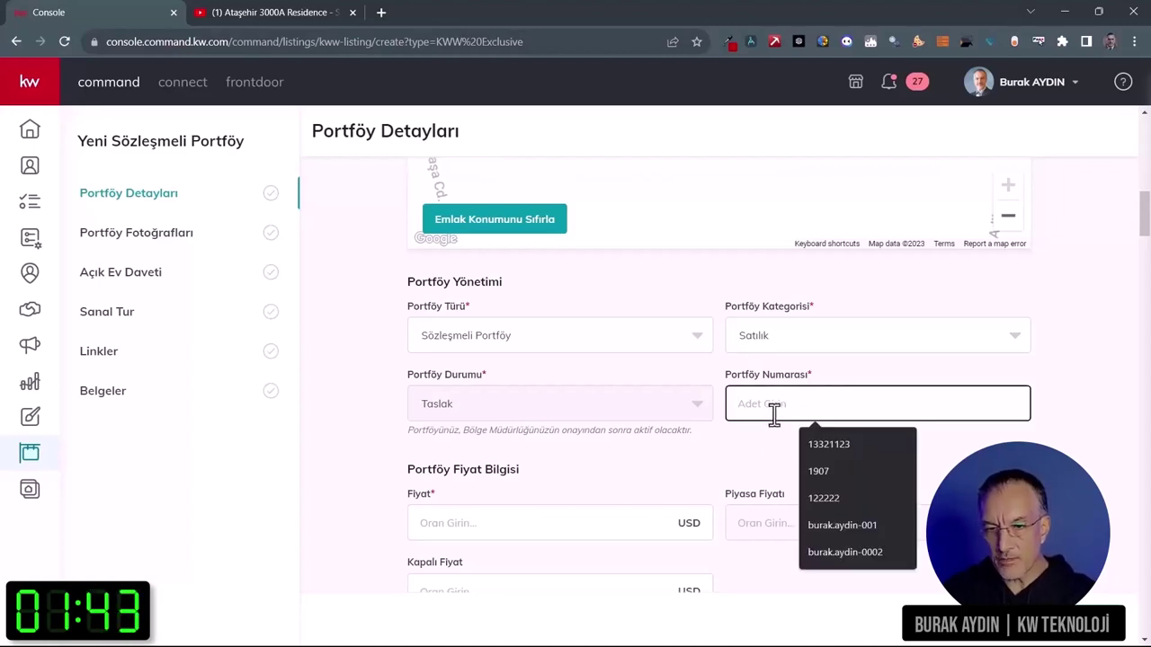
{"action": "type", "text": "bur"}
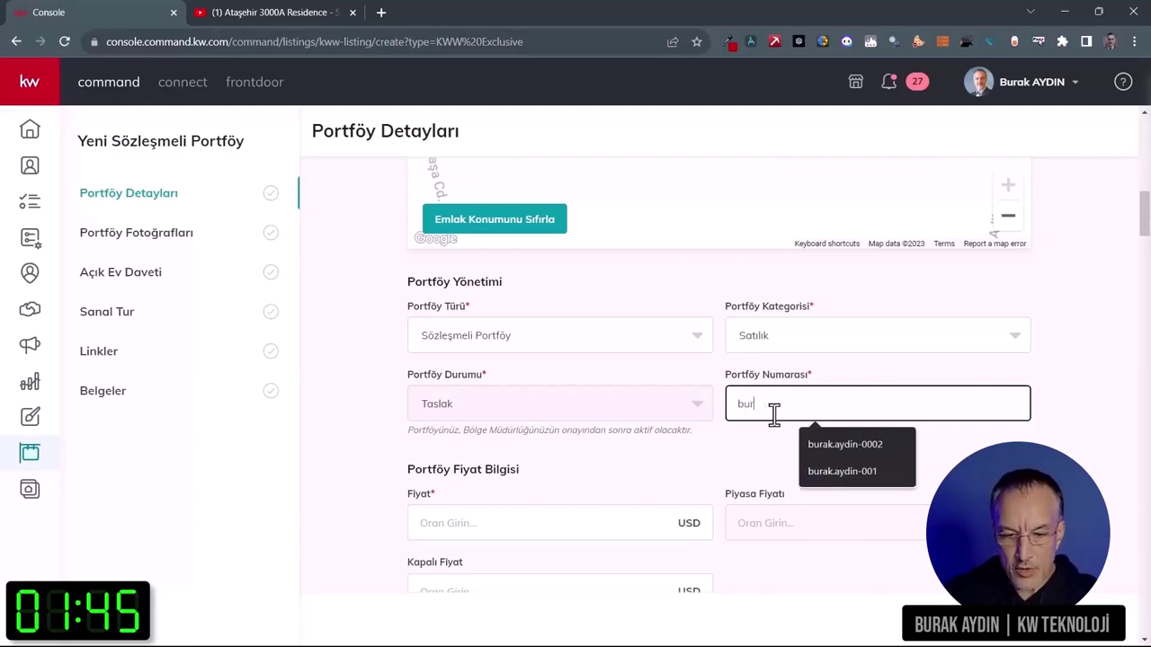
{"action": "type", "text": "ak.ad"}
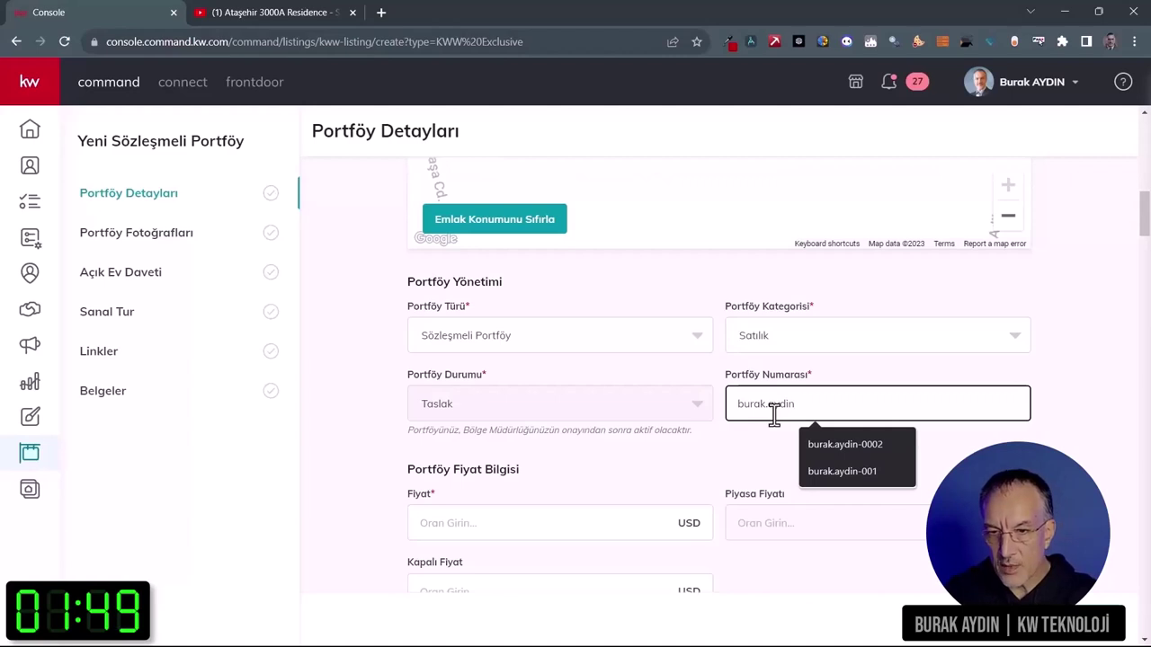
{"action": "type", "text": "din-"}
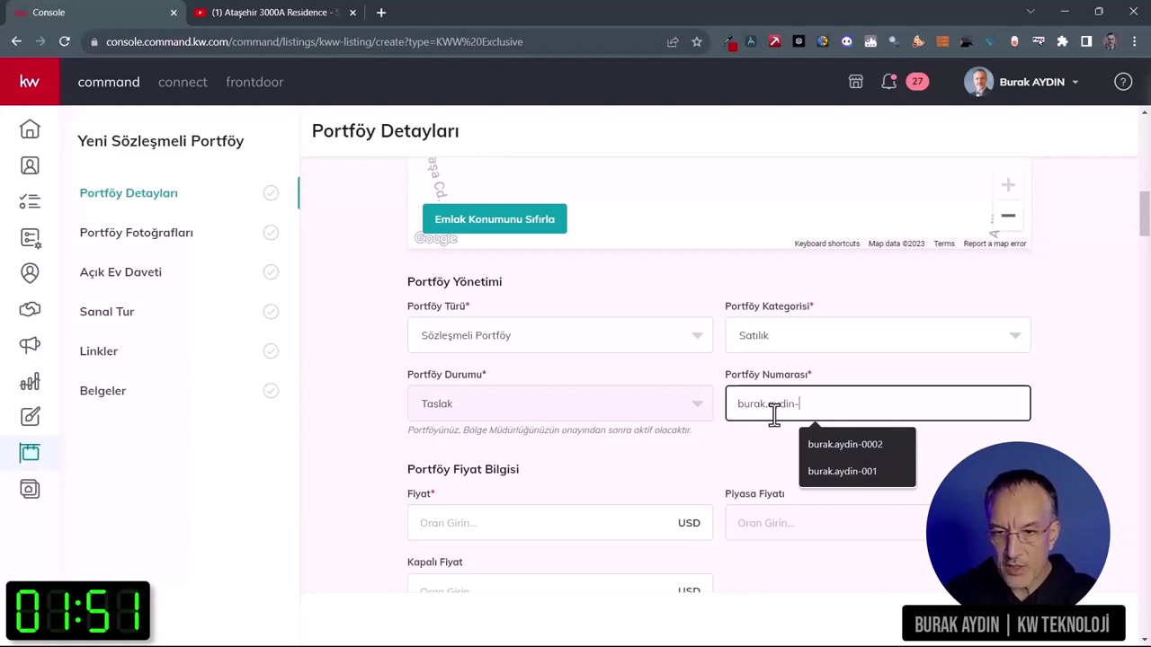
{"action": "type", "text": "0003"}
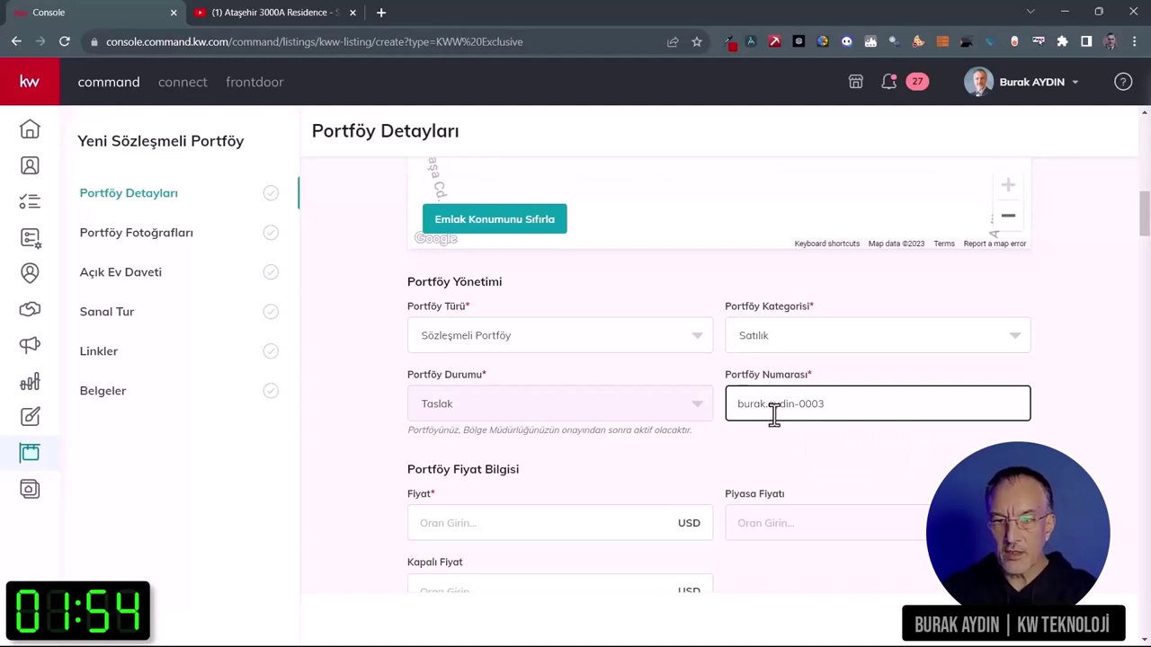
{"action": "left_click_drag", "start_coordinate": [835, 405], "coordinate": [704, 418]}
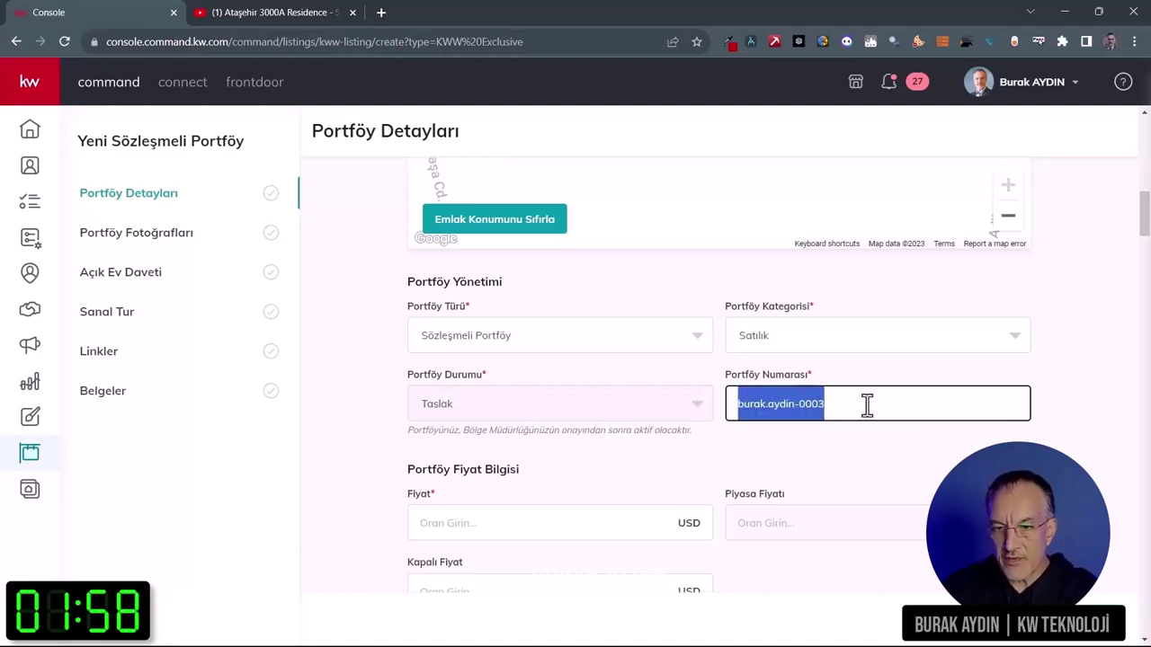
{"action": "left_click", "coordinate": [931, 447]}
Step: Enter a price of 8500000 and set the currency to TRY
{"action": "scroll", "coordinate": [931, 447], "scroll_direction": "down", "scroll_amount": 1}
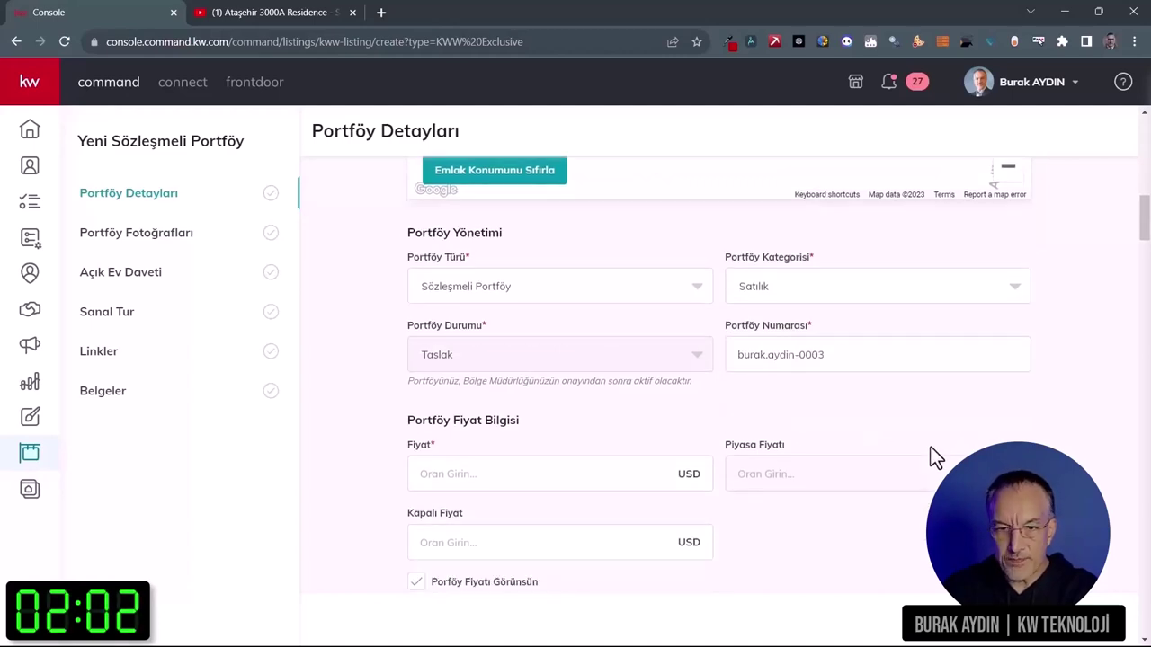
{"action": "scroll", "coordinate": [647, 315], "scroll_direction": "down", "scroll_amount": 2}
{"action": "left_click", "coordinate": [548, 303]}
{"action": "type", "text": "8"}
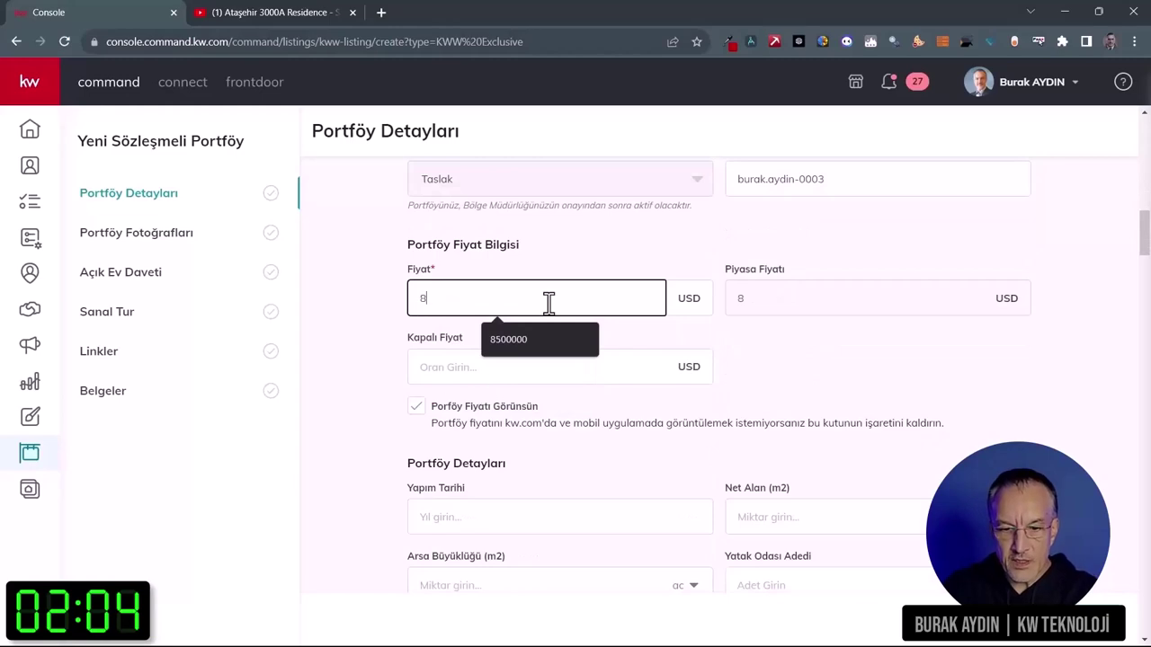
{"action": "type", "text": "5000000"}
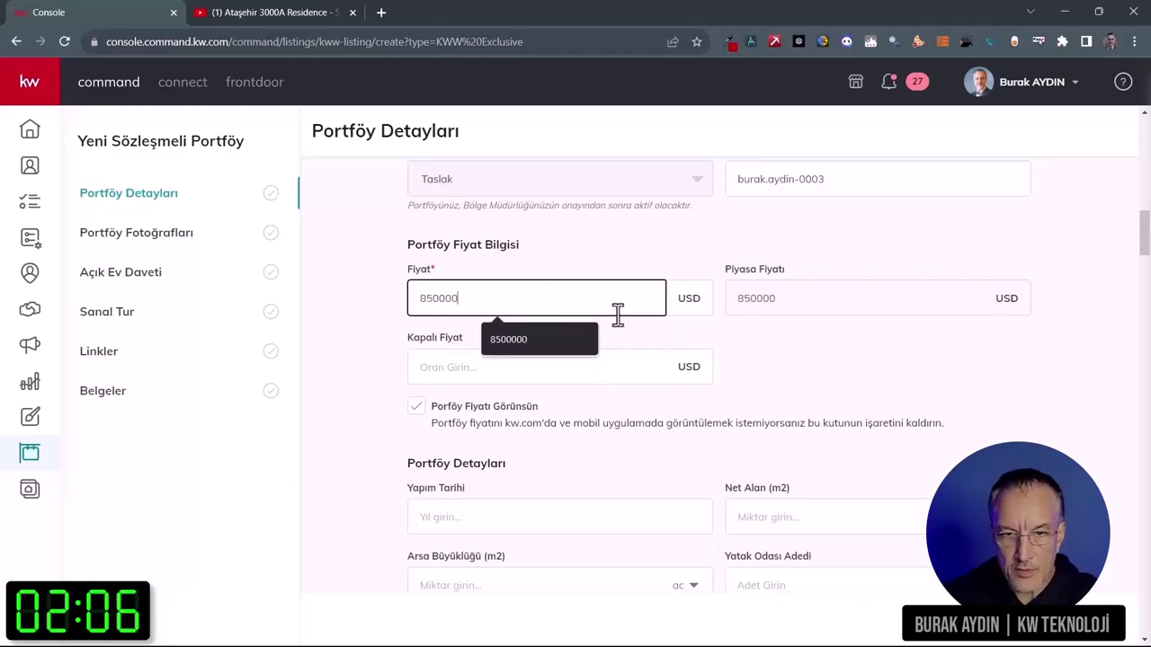
{"action": "scroll", "coordinate": [892, 364], "scroll_direction": "up", "scroll_amount": 5}
{"action": "scroll", "coordinate": [896, 368], "scroll_direction": "up", "scroll_amount": 5}
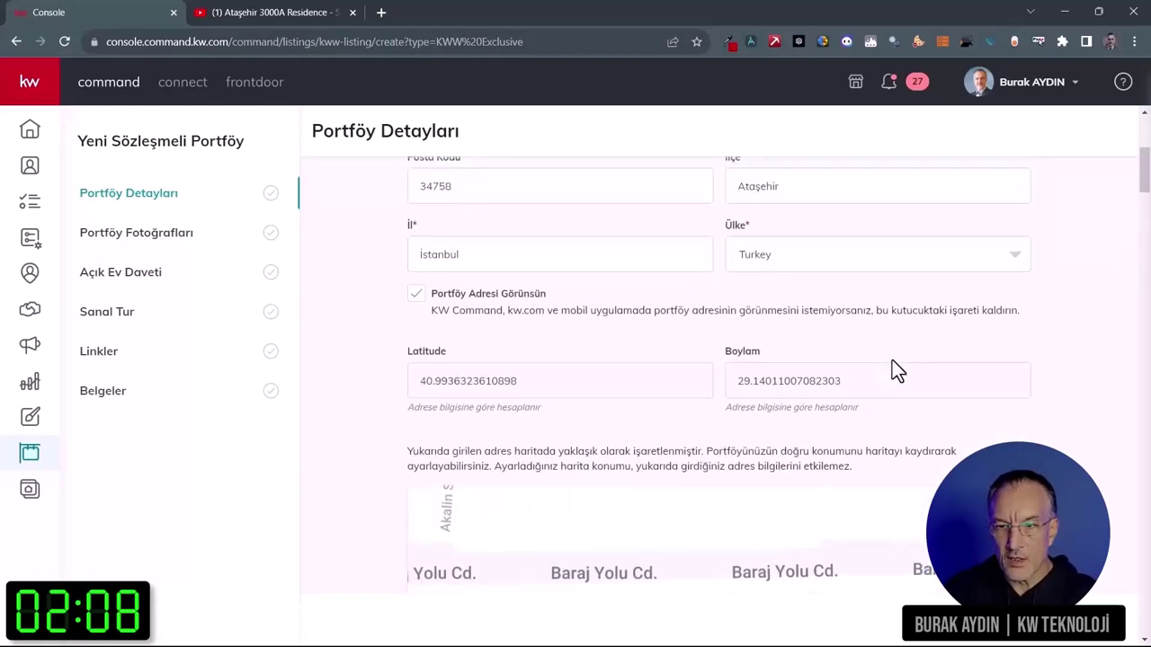
{"action": "left_click", "coordinate": [1010, 245]}
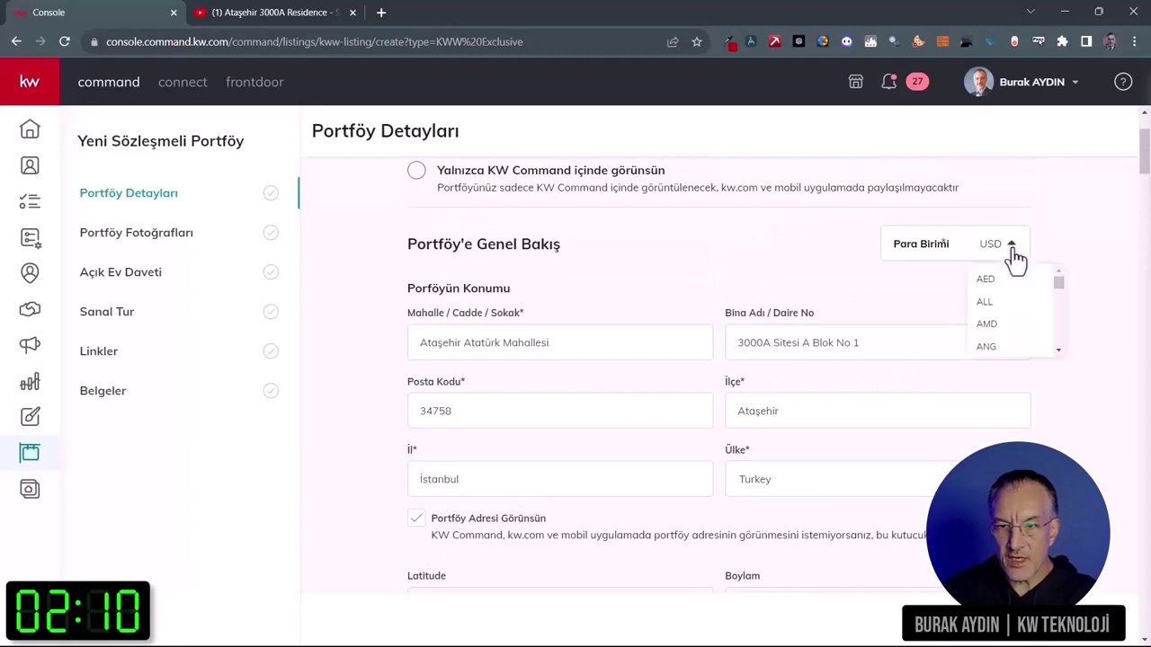
{"action": "left_click_drag", "start_coordinate": [1060, 283], "coordinate": [1060, 338]}
{"action": "left_click", "coordinate": [1000, 304]}
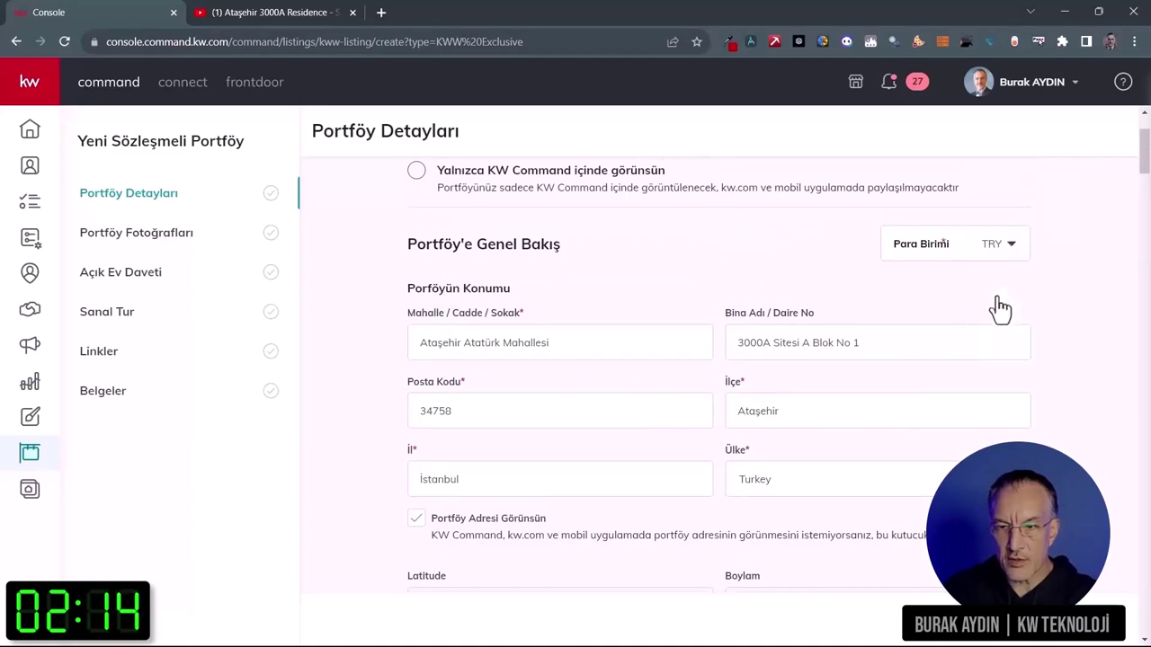
{"action": "scroll", "coordinate": [1065, 339], "scroll_direction": "down", "scroll_amount": 7}
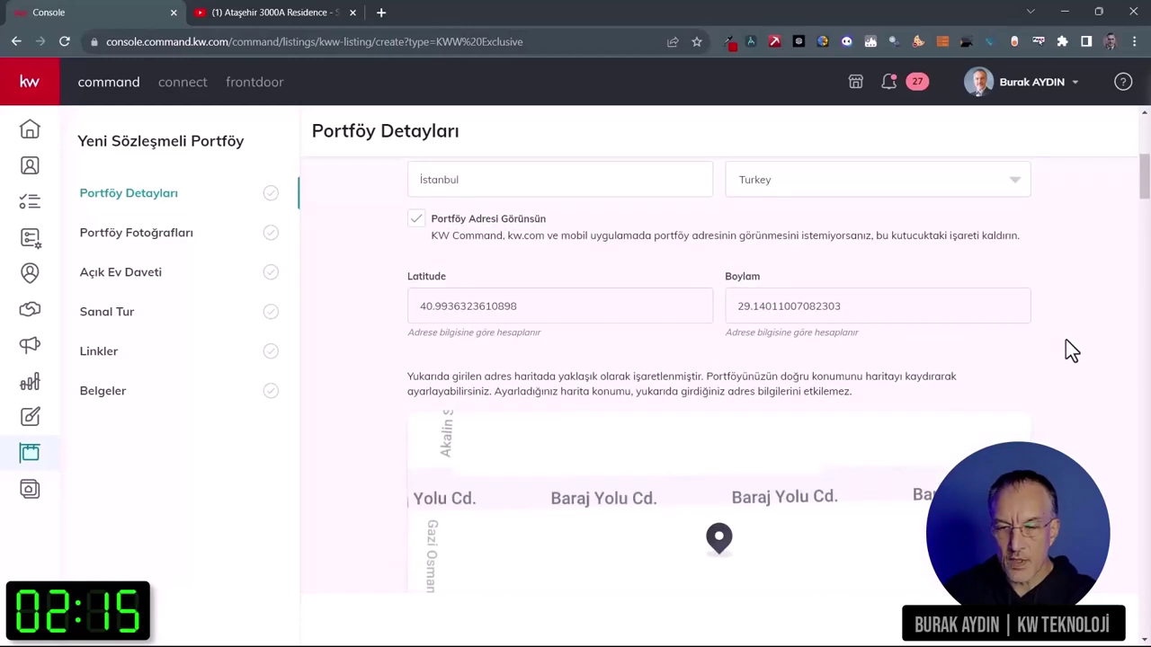
{"action": "scroll", "coordinate": [1070, 351], "scroll_direction": "down", "scroll_amount": 4}
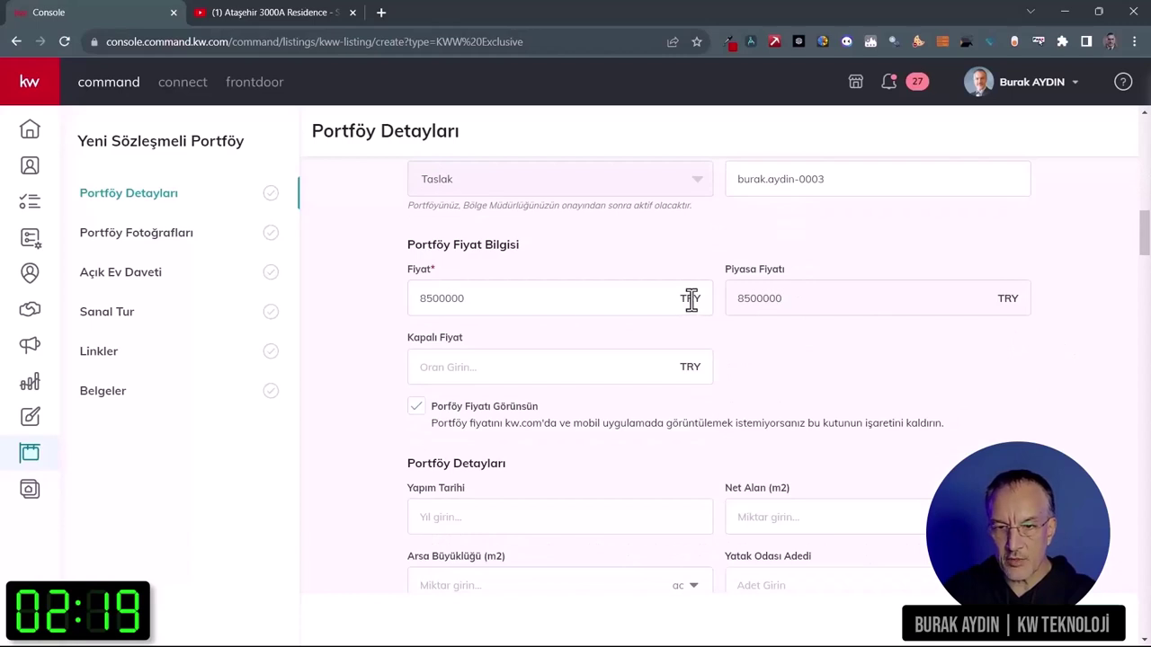
{"action": "scroll", "coordinate": [1006, 382], "scroll_direction": "down", "scroll_amount": 2}
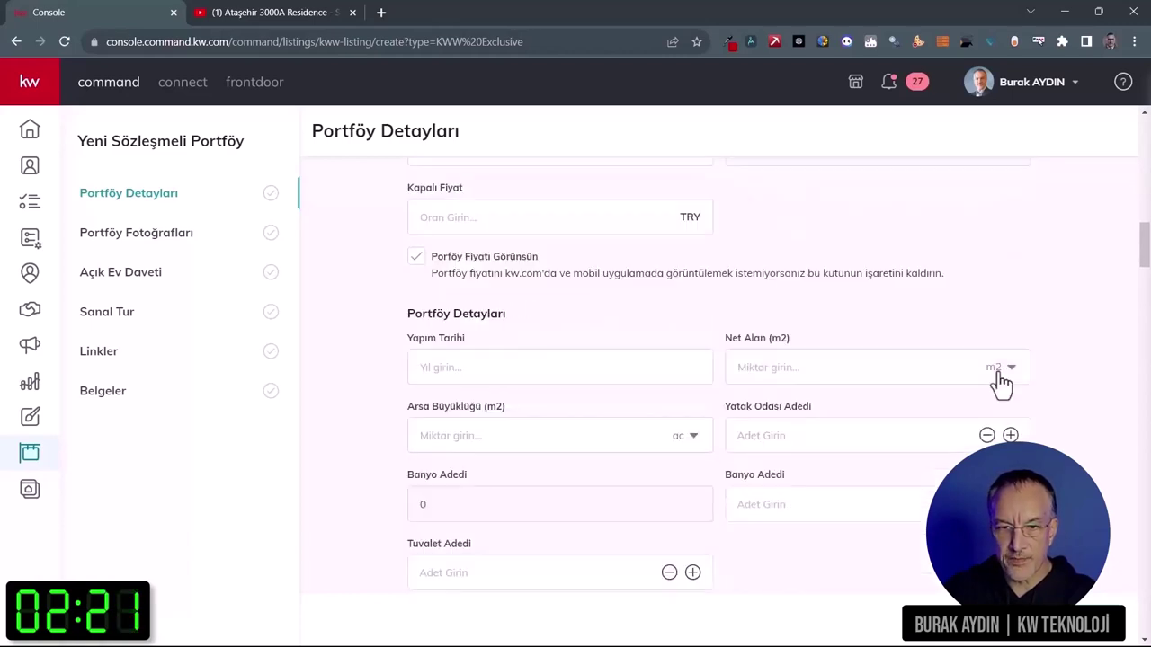
Step: Enter build year 2002, net area 165 m² and land size 220
{"action": "left_click", "coordinate": [525, 370]}
{"action": "type", "text": "2002"}
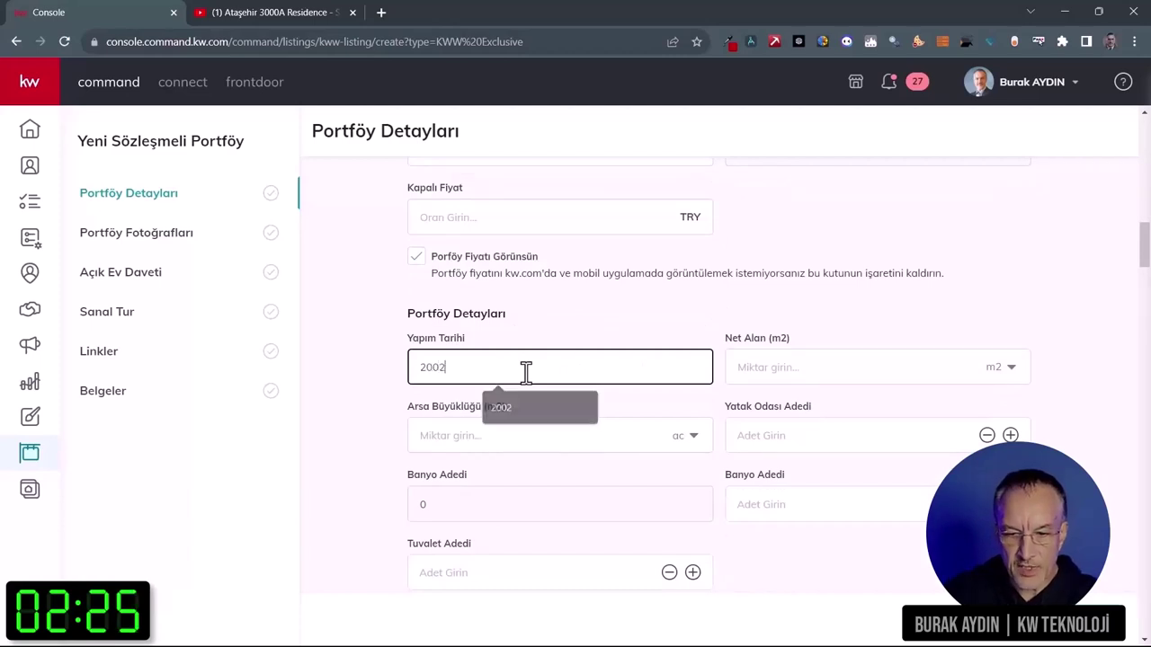
{"action": "left_click", "coordinate": [868, 310]}
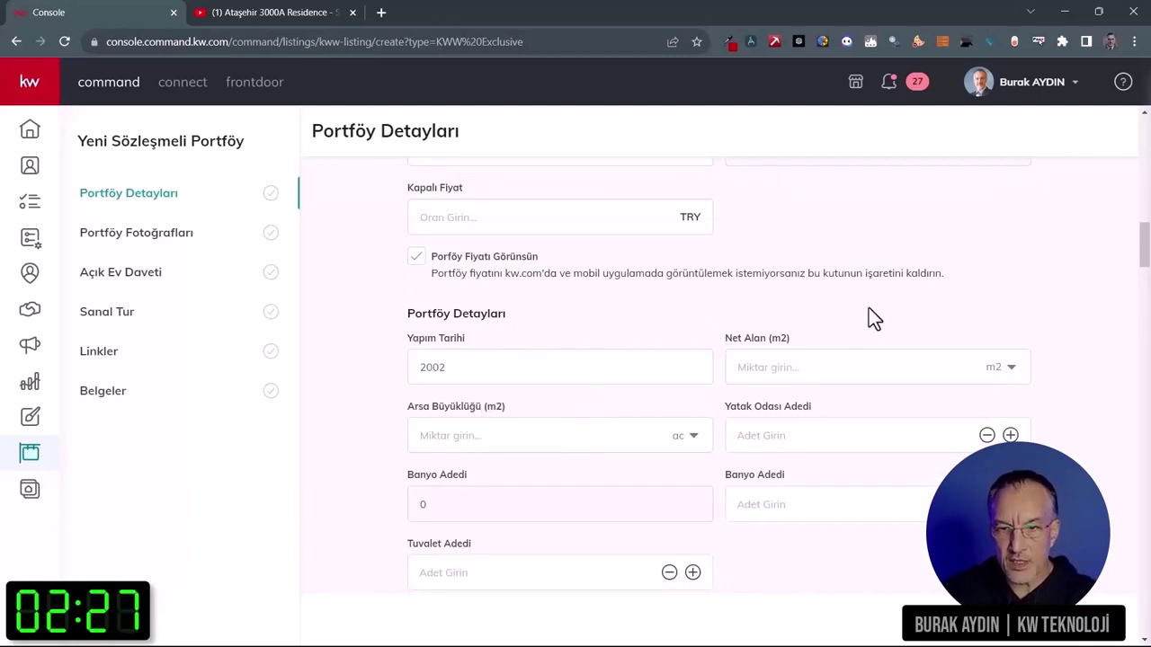
{"action": "left_click", "coordinate": [856, 368]}
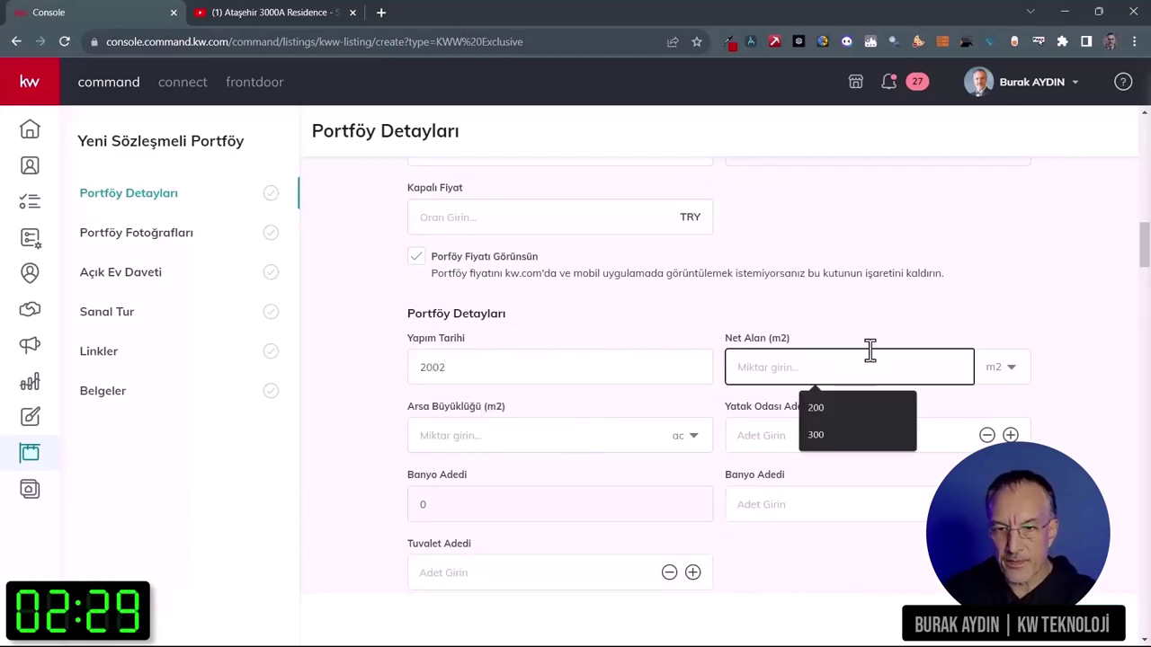
{"action": "type", "text": "165"}
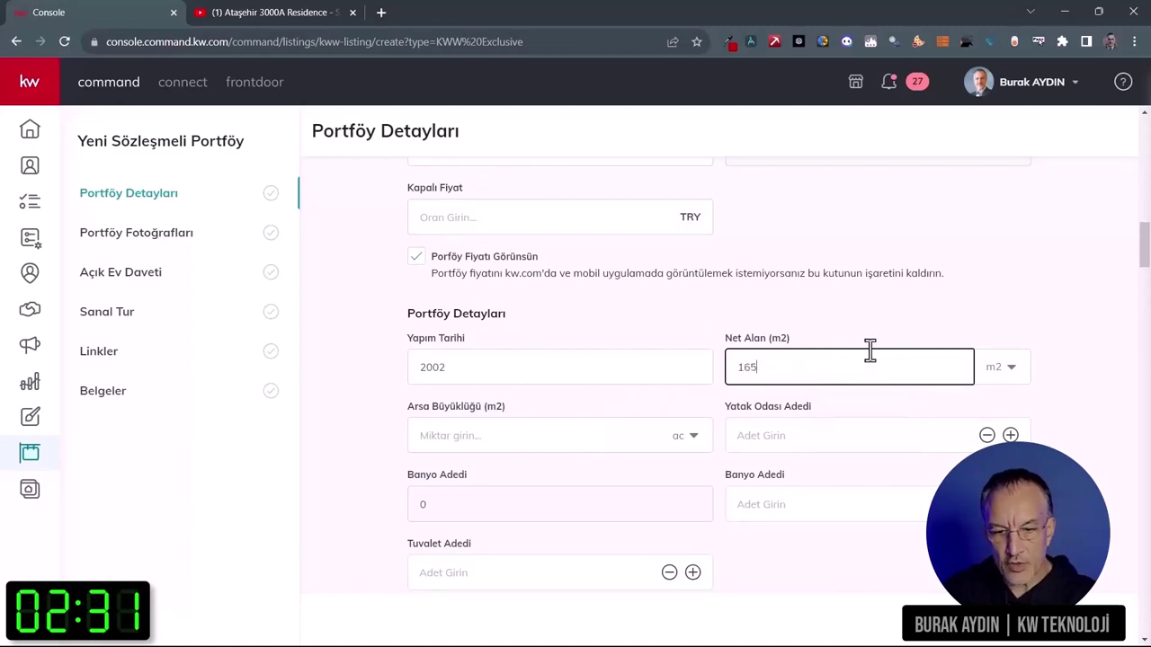
{"action": "left_click", "coordinate": [548, 440]}
{"action": "type", "text": "220"}
{"action": "left_click", "coordinate": [1060, 430]}
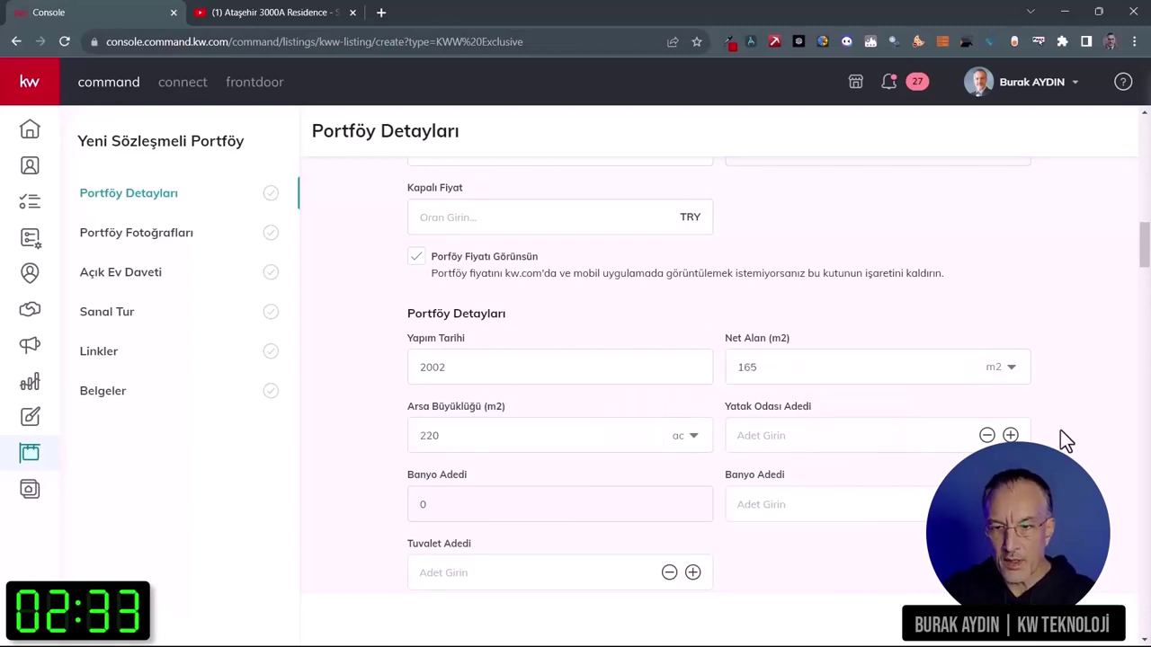
Step: Set the room counts to 4 bedrooms, 2 bathrooms and 1 toilet
{"action": "scroll", "coordinate": [1062, 438], "scroll_direction": "down", "scroll_amount": 2}
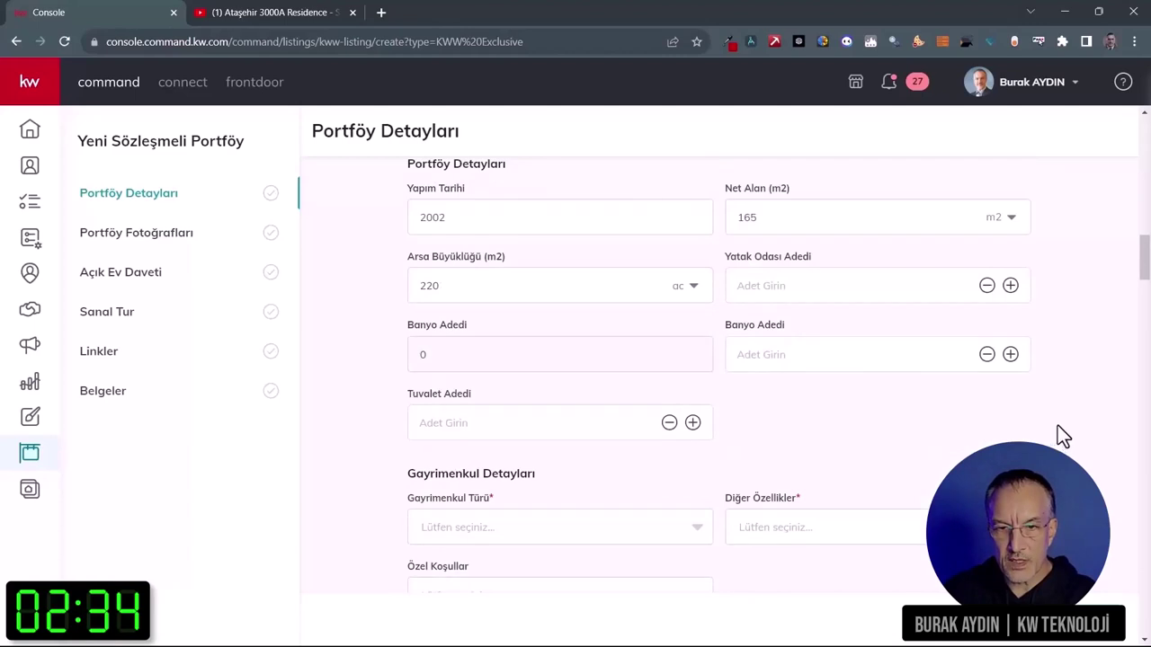
{"action": "left_click", "coordinate": [1011, 286]}
{"action": "left_click", "coordinate": [1010, 286]}
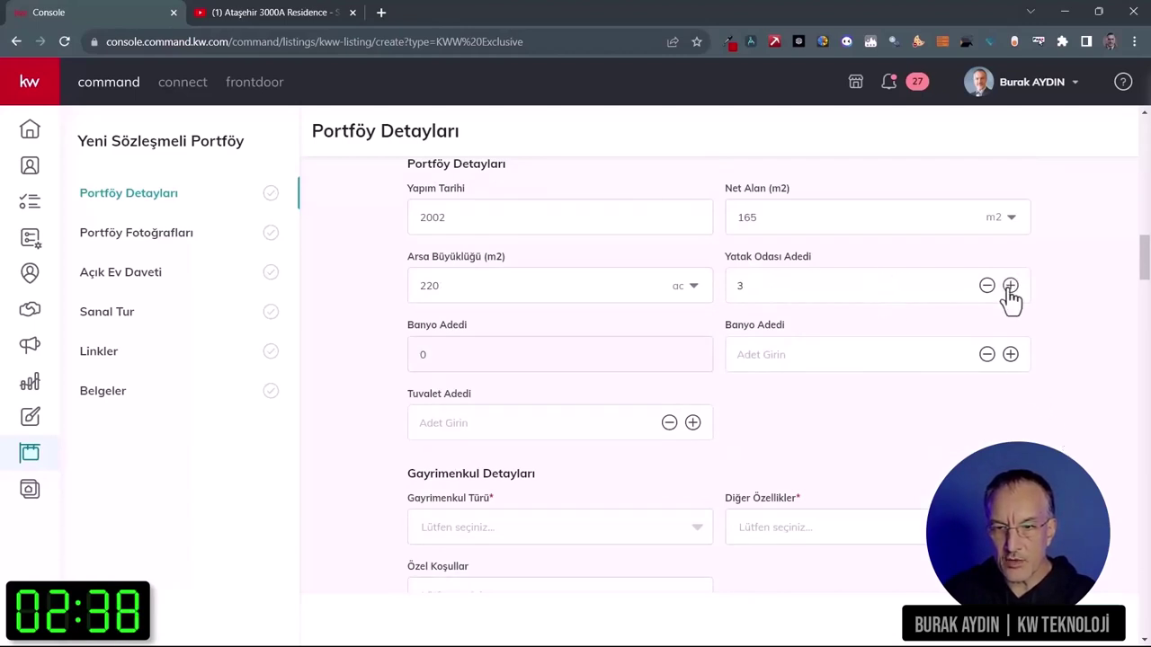
{"action": "left_click", "coordinate": [1010, 354]}
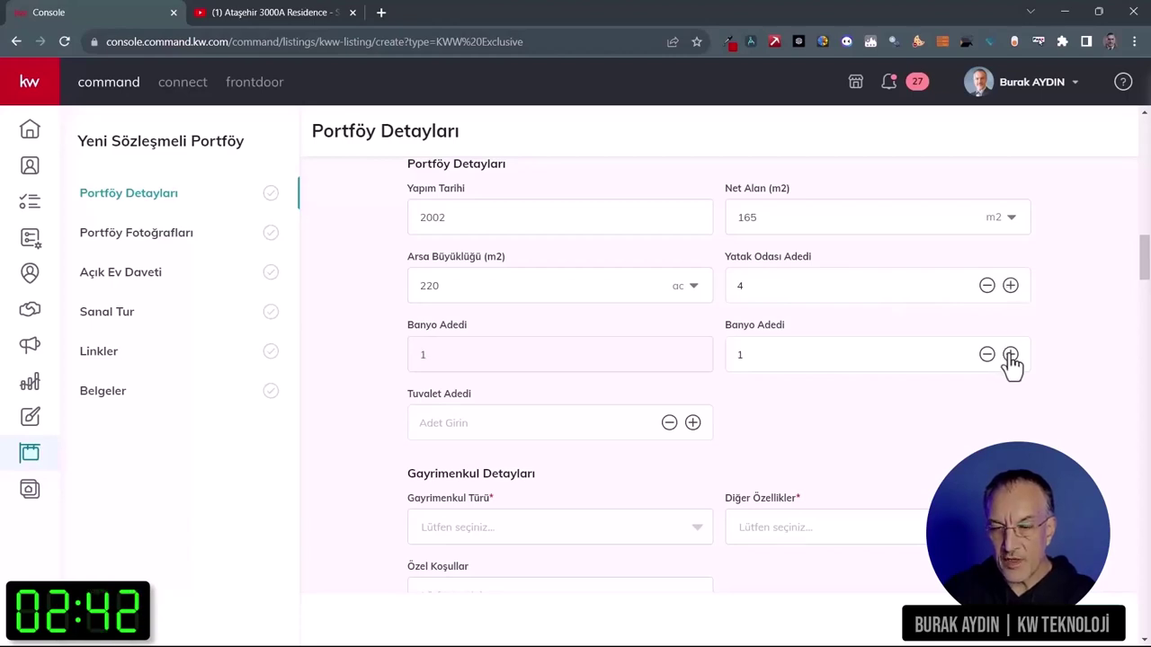
{"action": "left_click", "coordinate": [692, 422]}
{"action": "scroll", "coordinate": [837, 424], "scroll_direction": "down", "scroll_amount": 3}
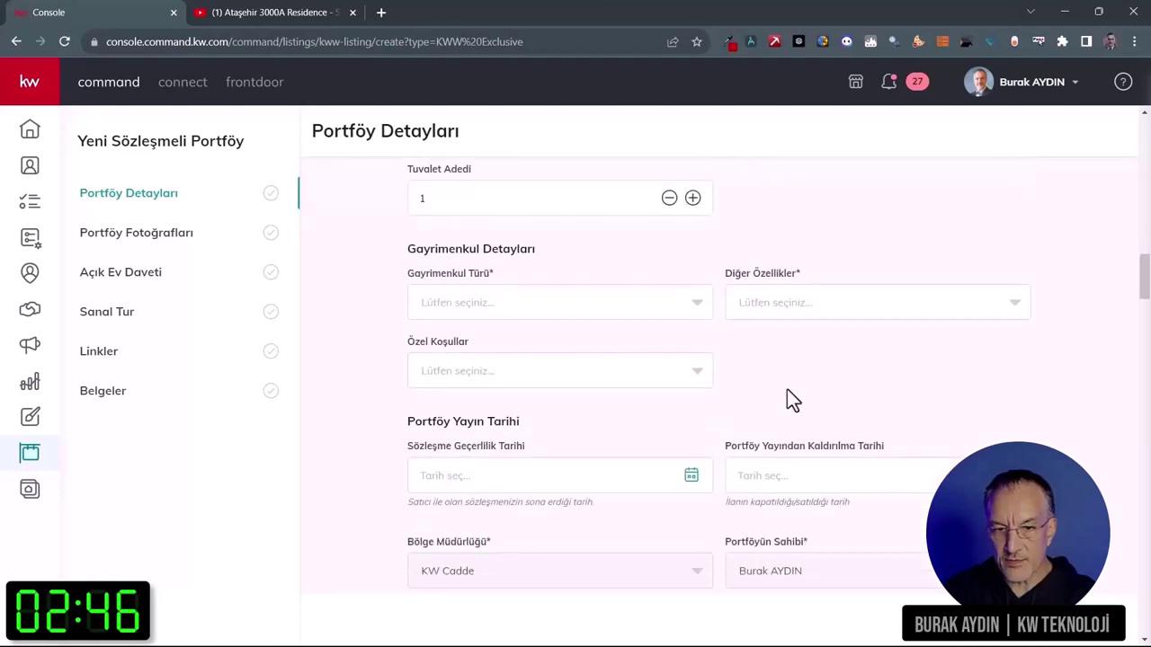
Step: Set the property type to Konut
{"action": "left_click", "coordinate": [597, 305]}
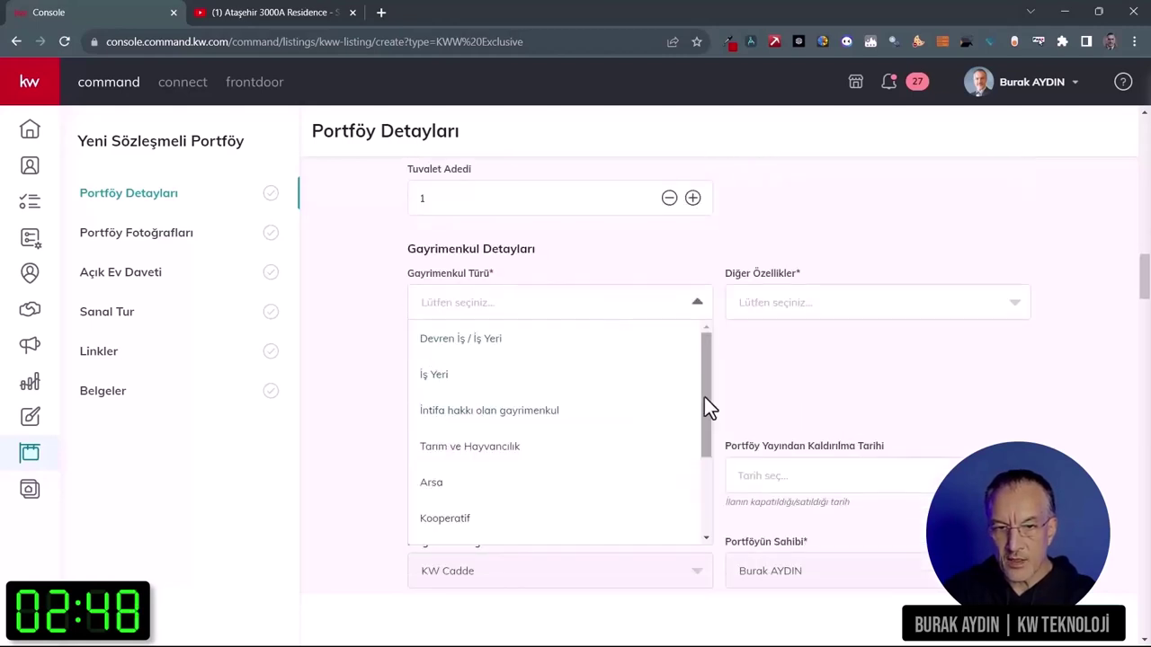
{"action": "left_click_drag", "start_coordinate": [707, 395], "coordinate": [694, 485]}
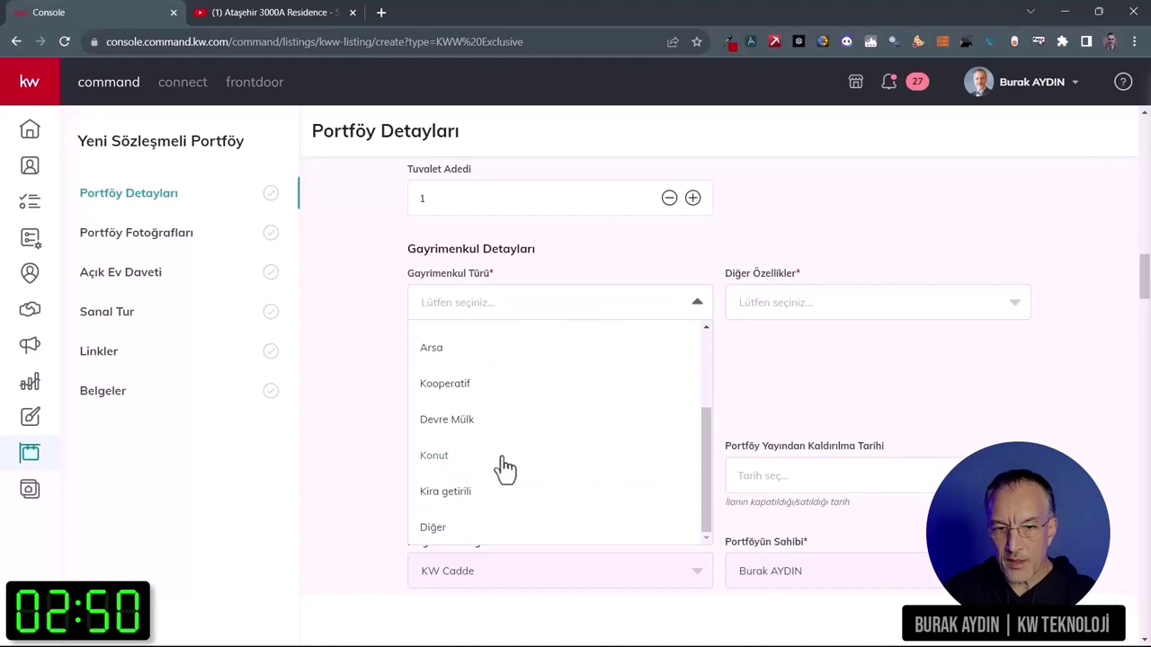
{"action": "left_click", "coordinate": [440, 455]}
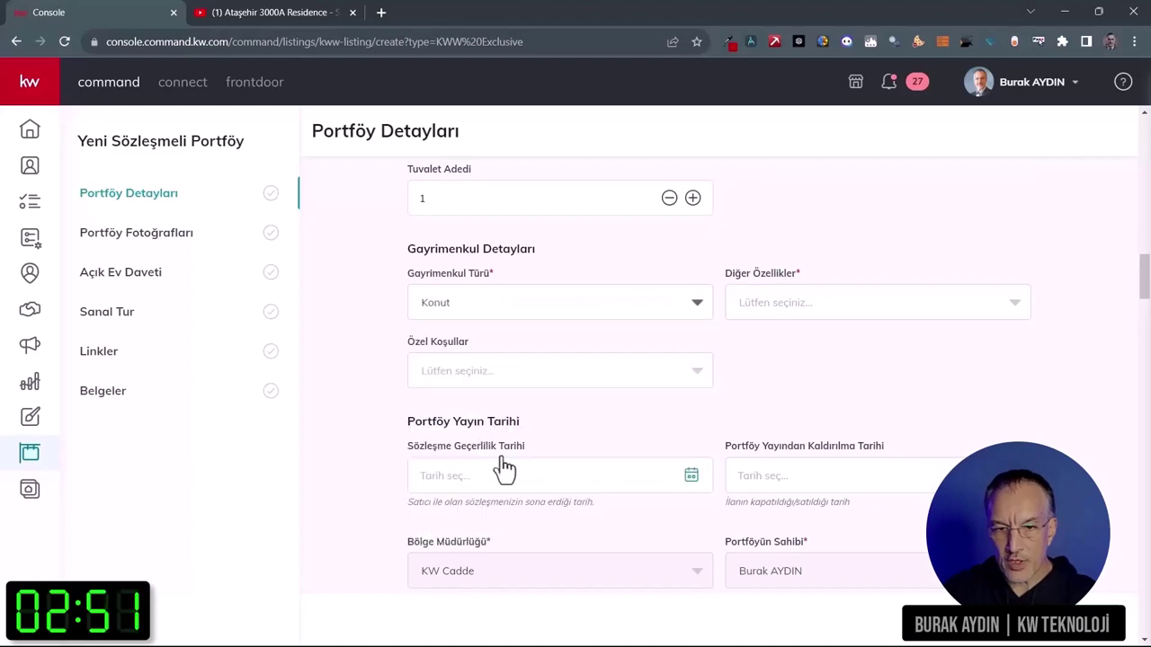
Step: Choose Site İçinde under Diğer Özellikler, leaving special conditions empty
{"action": "left_click", "coordinate": [816, 308]}
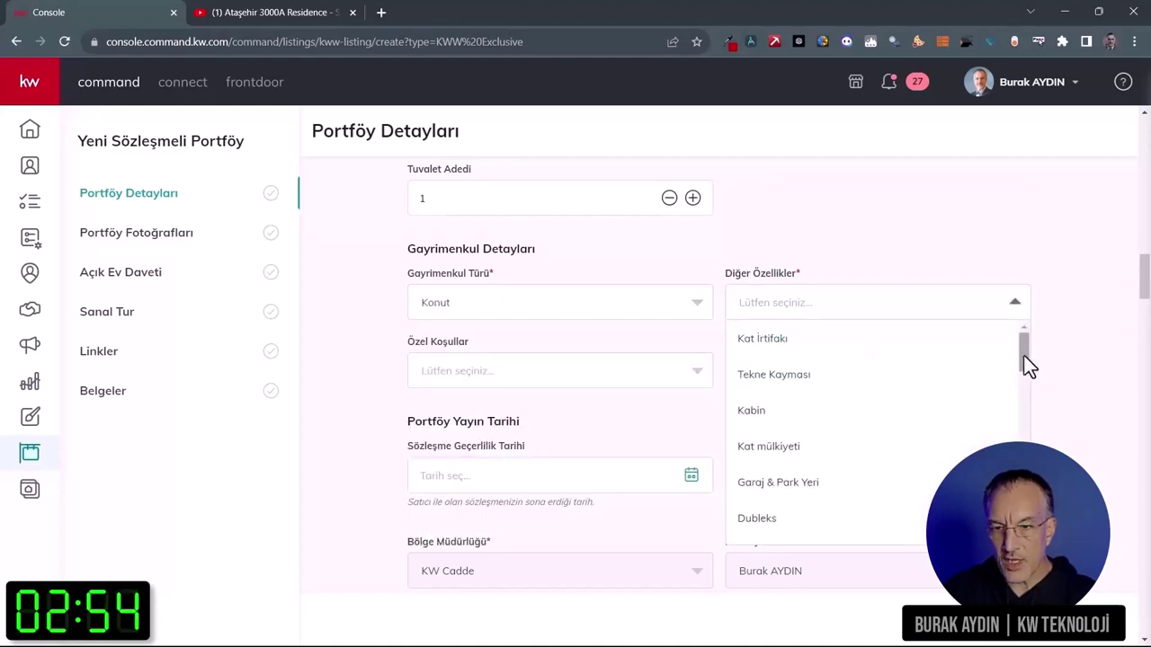
{"action": "left_click_drag", "start_coordinate": [1024, 356], "coordinate": [1020, 431]}
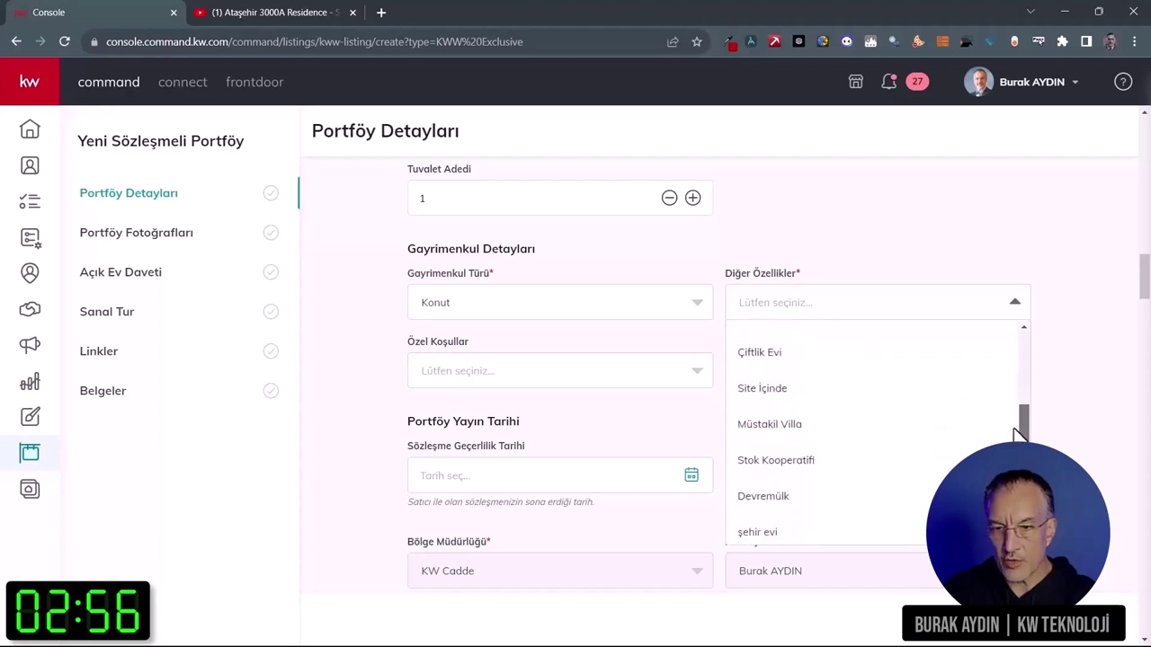
{"action": "left_click", "coordinate": [785, 384]}
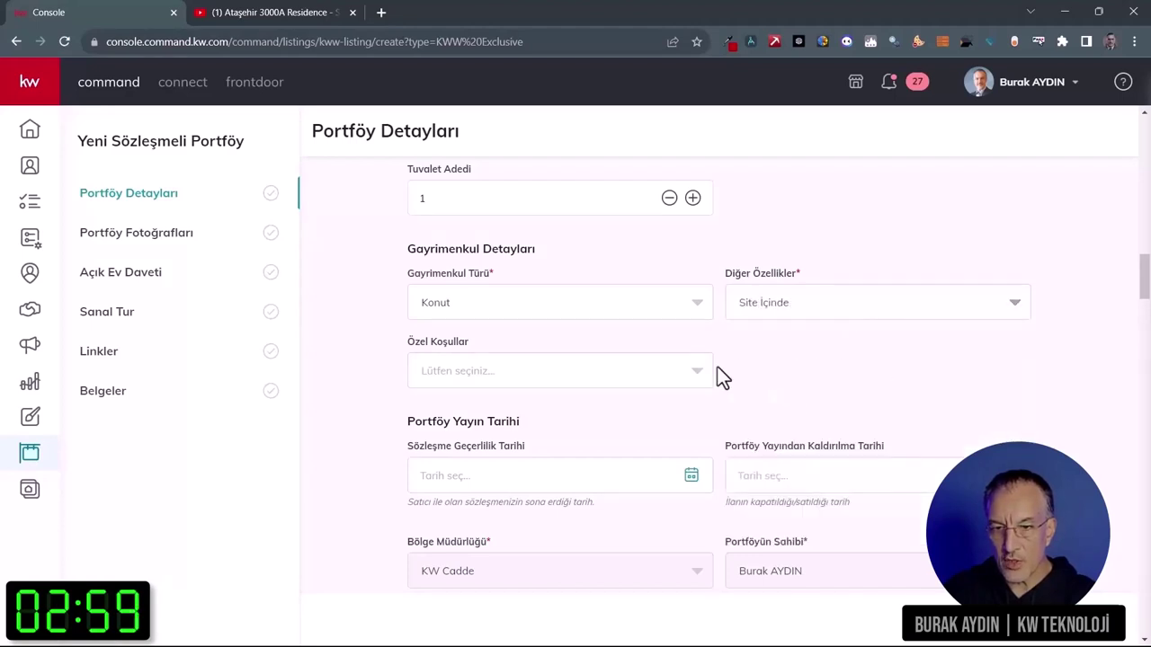
{"action": "left_click", "coordinate": [699, 372]}
{"action": "left_click", "coordinate": [768, 368]}
{"action": "scroll", "coordinate": [824, 384], "scroll_direction": "down", "scroll_amount": 1}
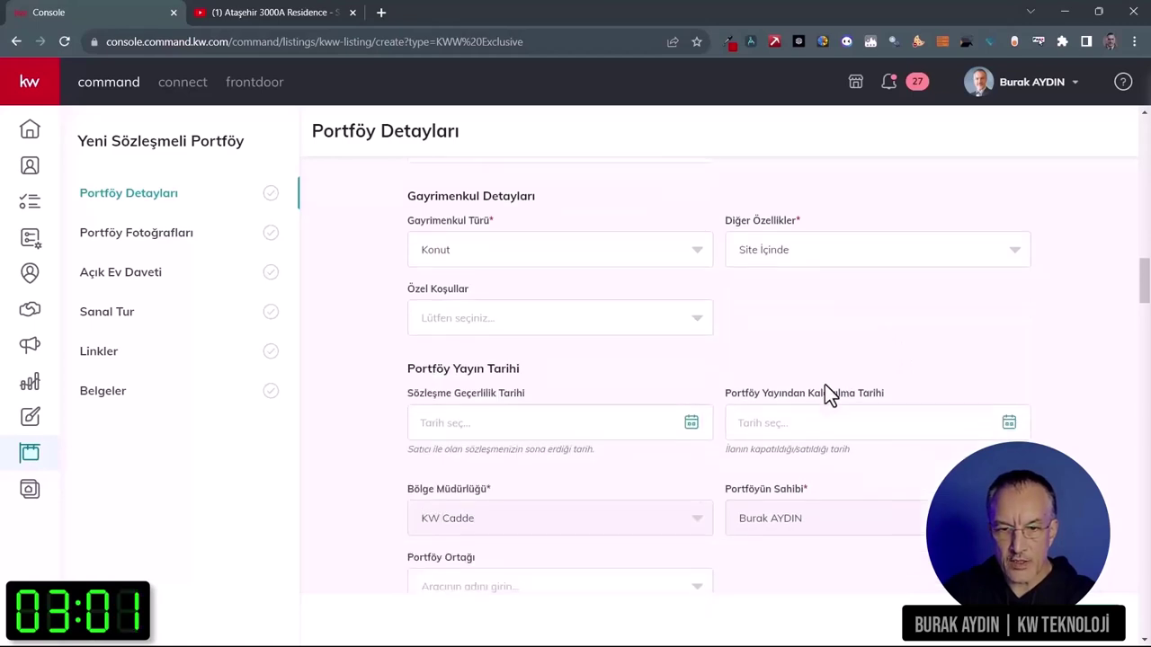
{"action": "scroll", "coordinate": [825, 385], "scroll_direction": "down", "scroll_amount": 2}
{"action": "scroll", "coordinate": [782, 306], "scroll_direction": "up", "scroll_amount": 3}
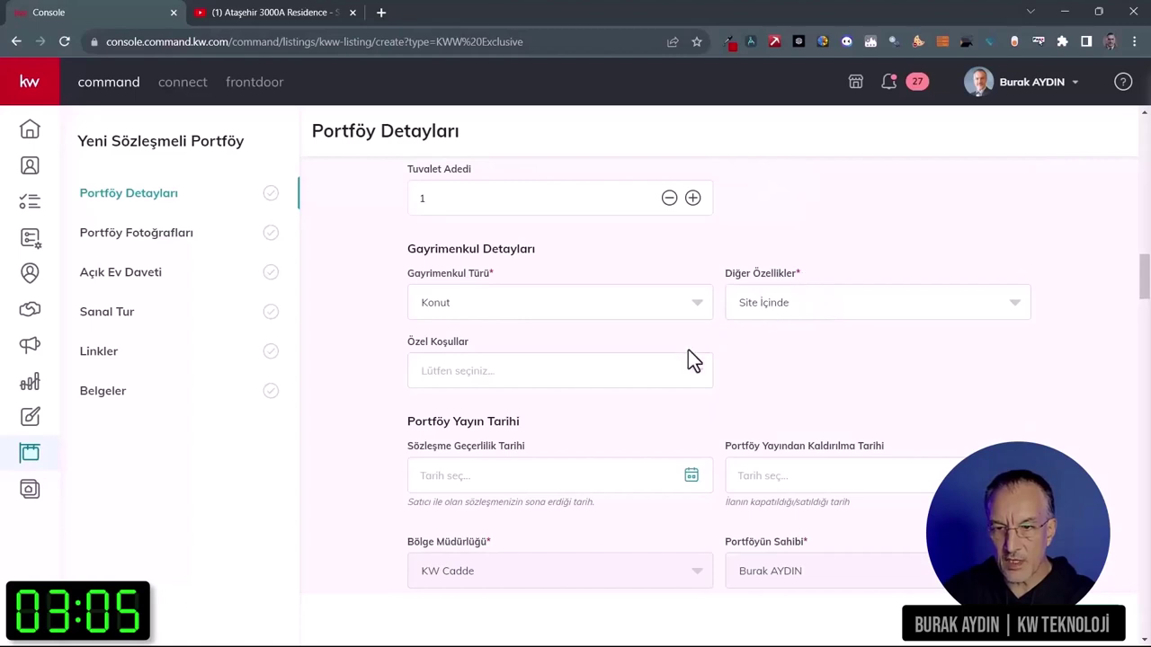
{"action": "scroll", "coordinate": [802, 378], "scroll_direction": "down", "scroll_amount": 3}
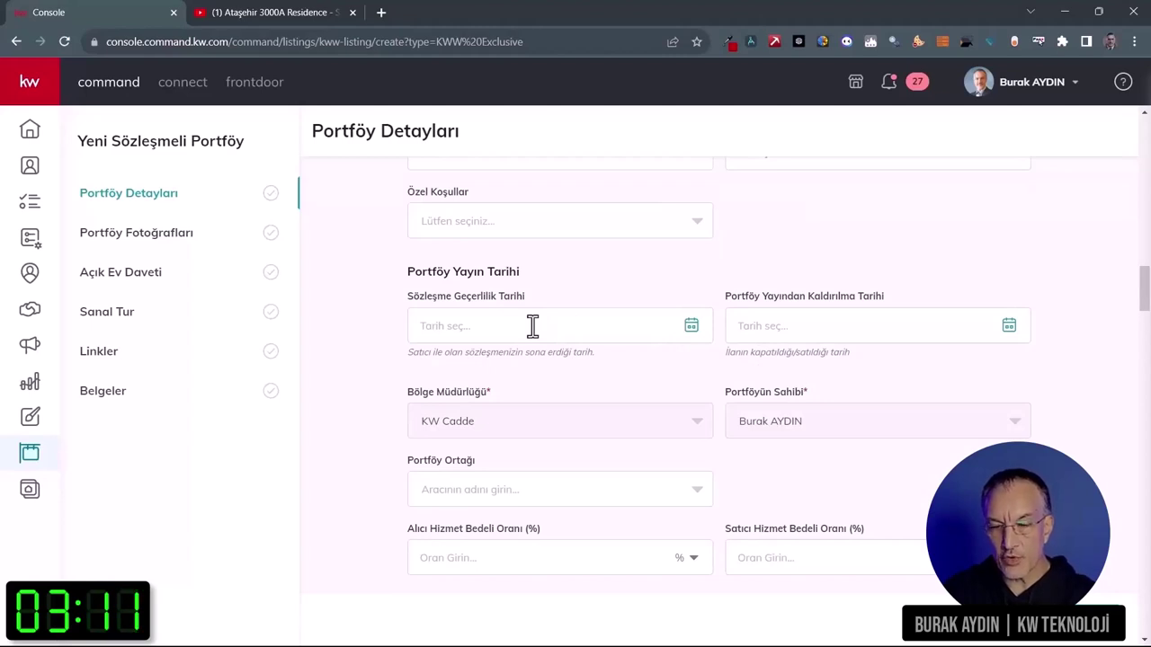
Step: Set the contract validity date to January 3, 2024
{"action": "left_click", "coordinate": [532, 325]}
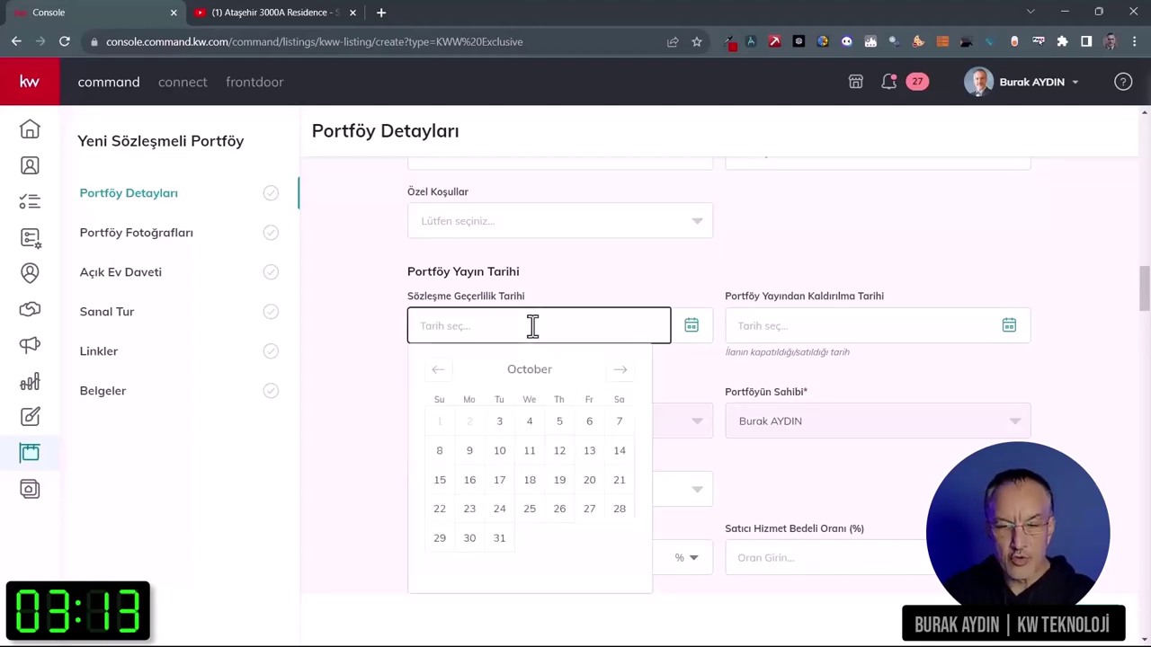
{"action": "left_click", "coordinate": [620, 371]}
{"action": "left_click", "coordinate": [620, 372]}
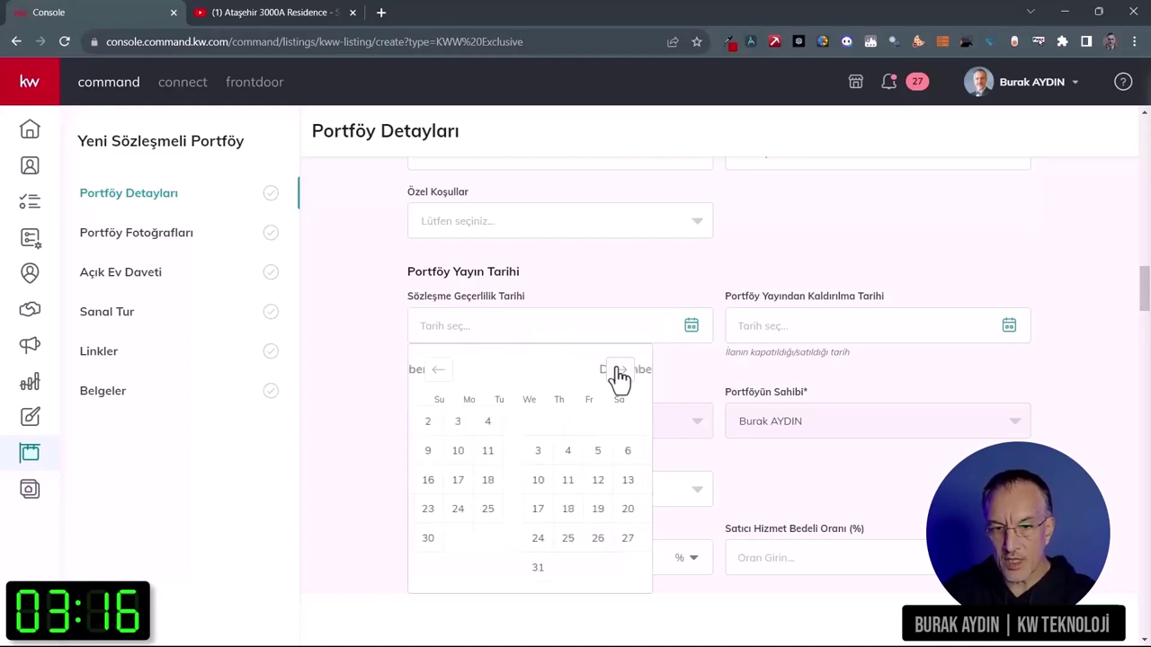
{"action": "left_click", "coordinate": [620, 371]}
{"action": "left_click", "coordinate": [529, 421]}
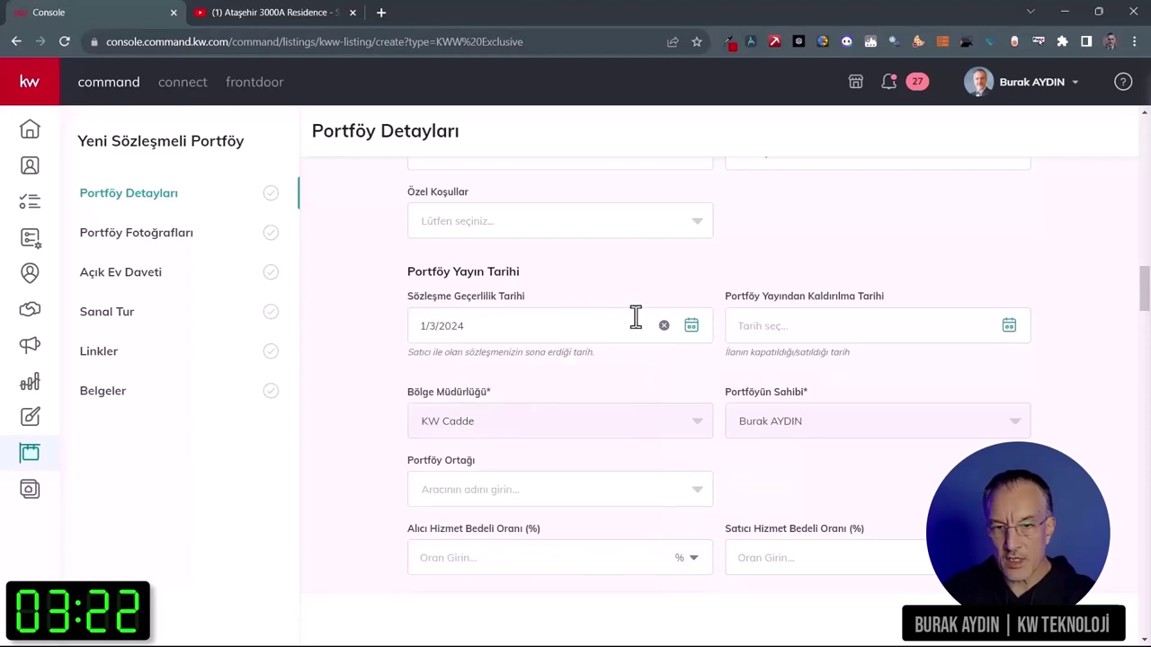
Step: Enter 2% for both the buyer and seller commission rates
{"action": "scroll", "coordinate": [774, 317], "scroll_direction": "down", "scroll_amount": 1}
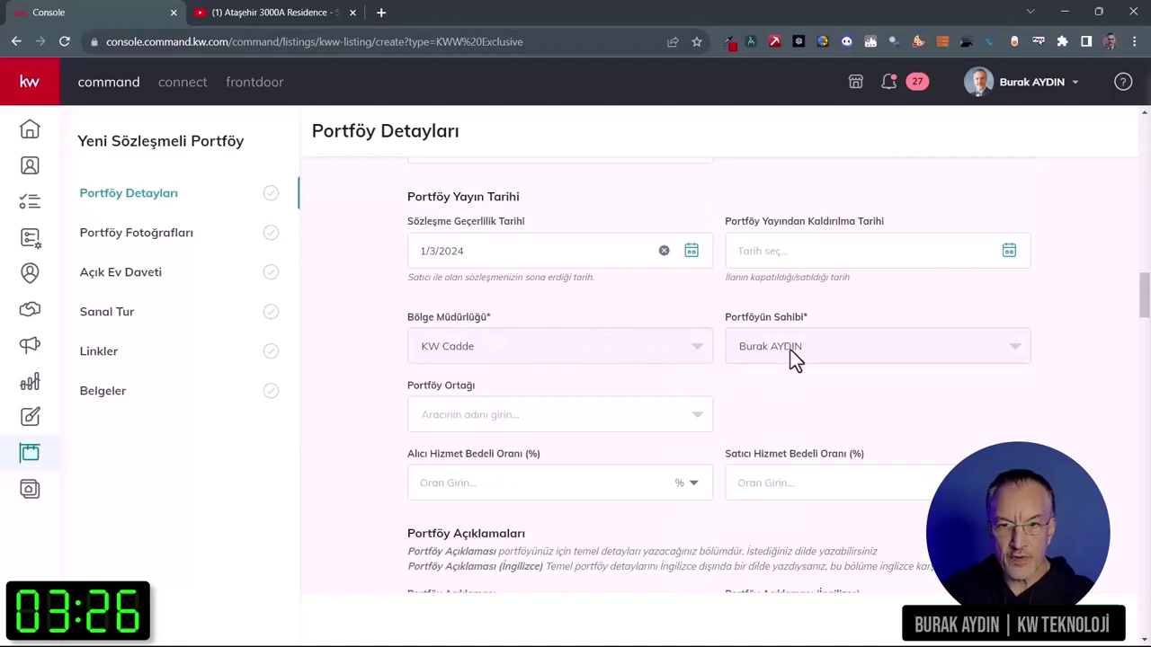
{"action": "scroll", "coordinate": [825, 400], "scroll_direction": "down", "scroll_amount": 2}
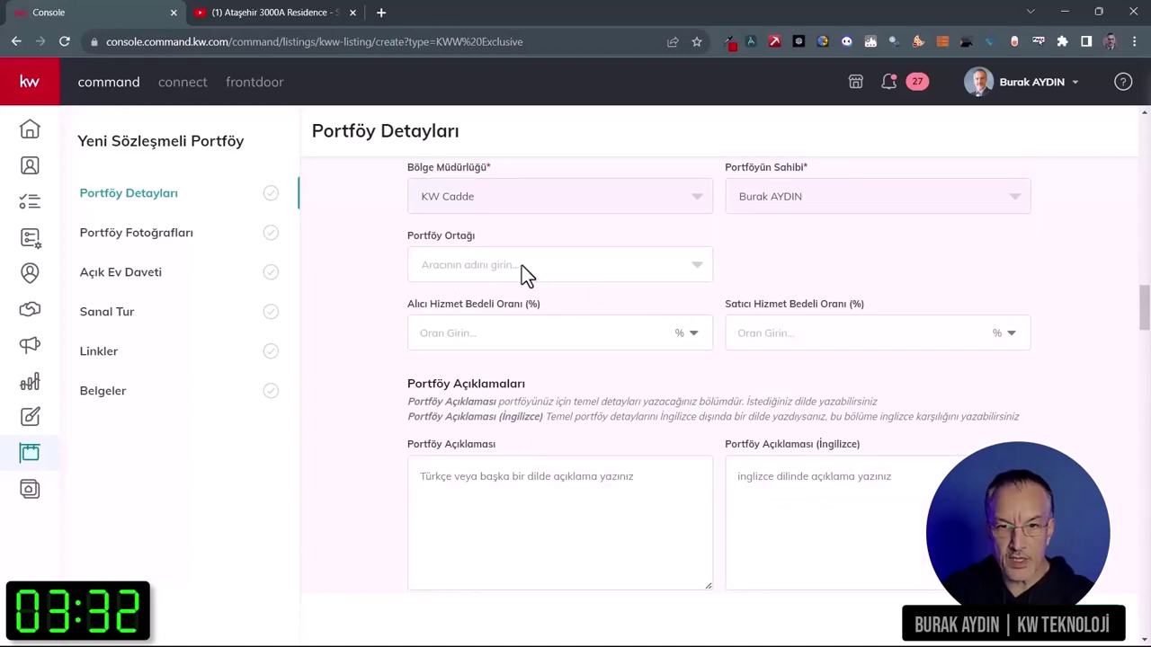
{"action": "left_click", "coordinate": [515, 329]}
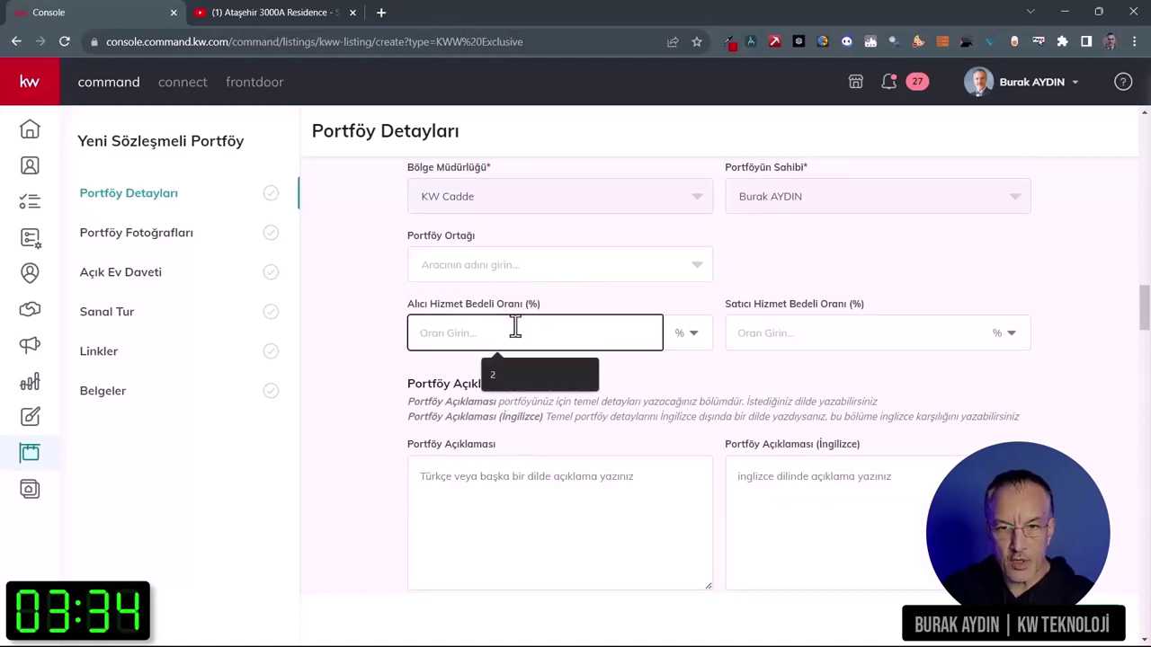
{"action": "type", "text": "2"}
{"action": "left_click", "coordinate": [803, 334]}
{"action": "type", "text": "2"}
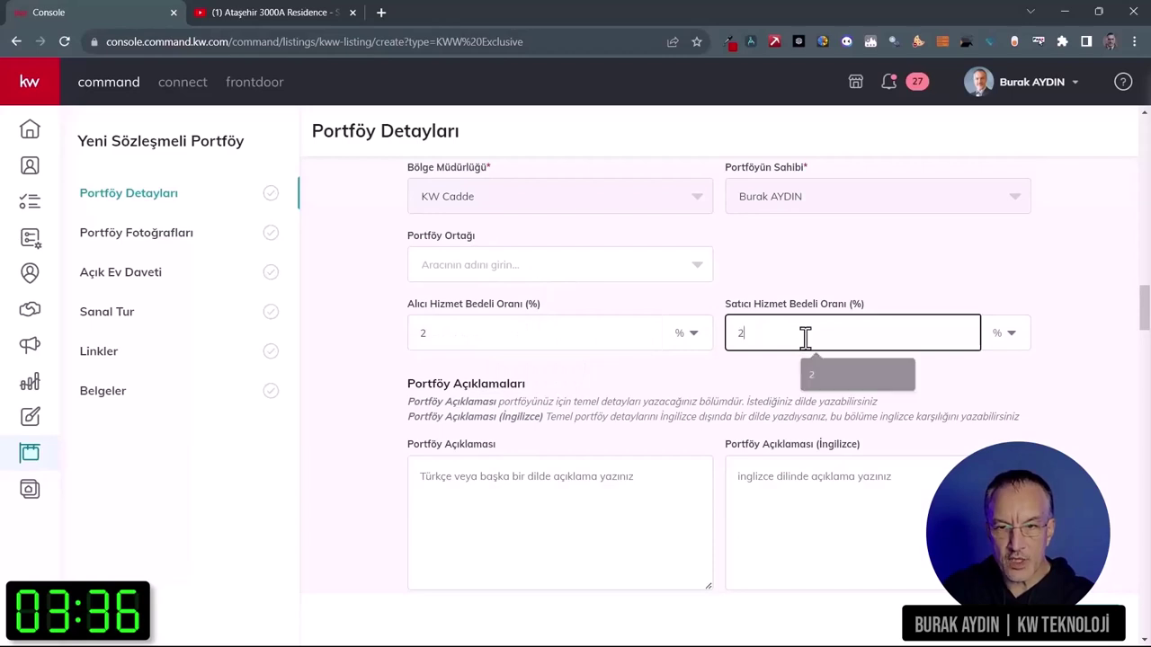
{"action": "left_click", "coordinate": [782, 376]}
{"action": "scroll", "coordinate": [782, 376], "scroll_direction": "down", "scroll_amount": 1}
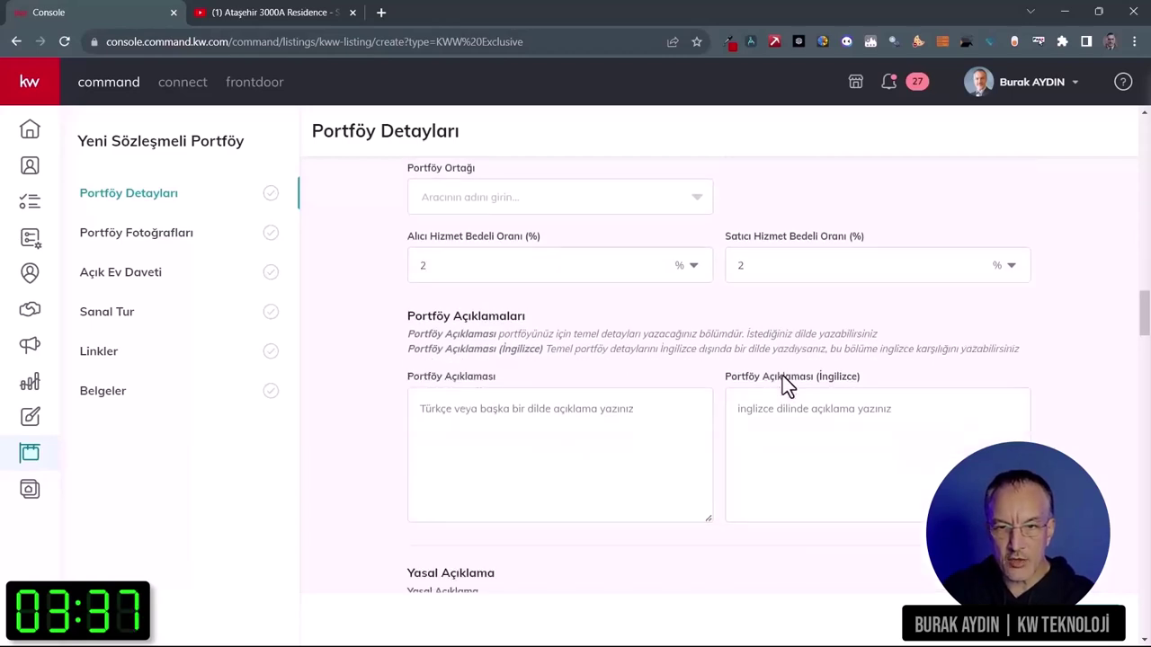
{"action": "scroll", "coordinate": [782, 382], "scroll_direction": "down", "scroll_amount": 1}
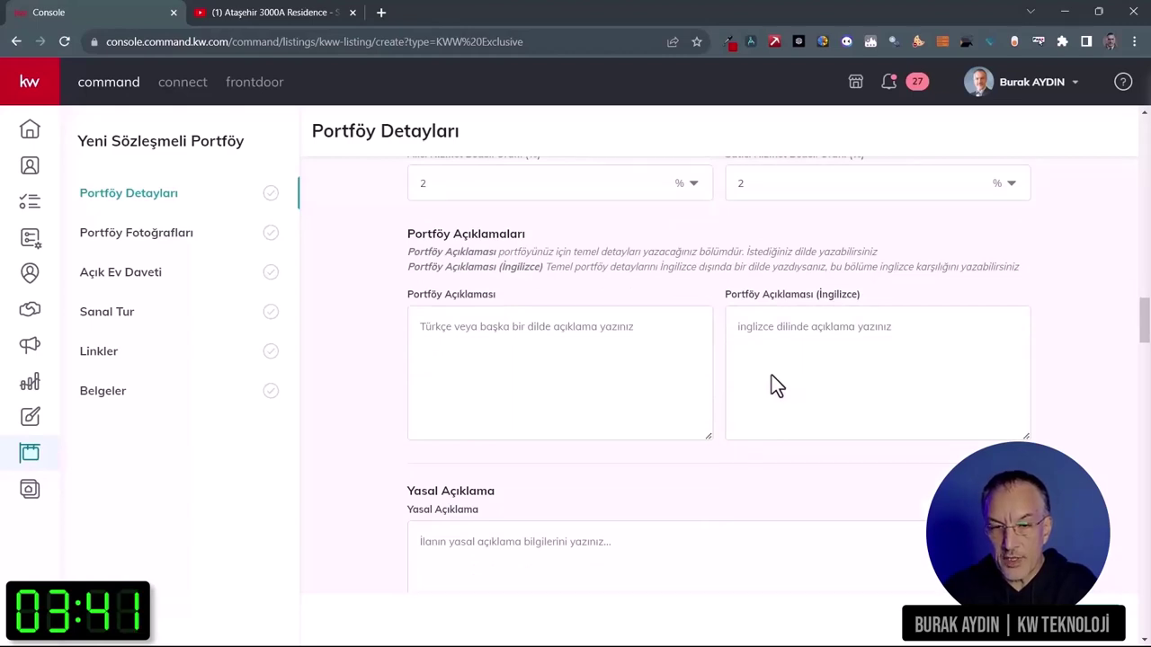
{"action": "key", "text": "alt+Tab"}
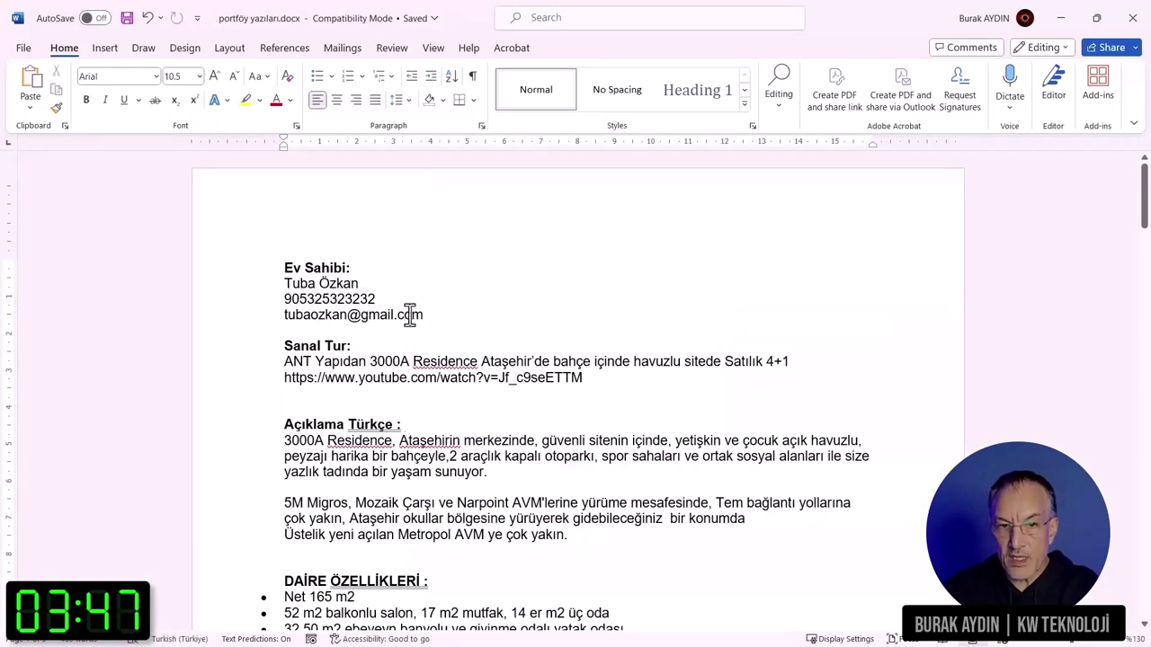
Step: Look through the portföy yazıları.docx listing notes, selecting the virtual tour and apartment features text
{"action": "scroll", "coordinate": [548, 370], "scroll_direction": "down", "scroll_amount": 2}
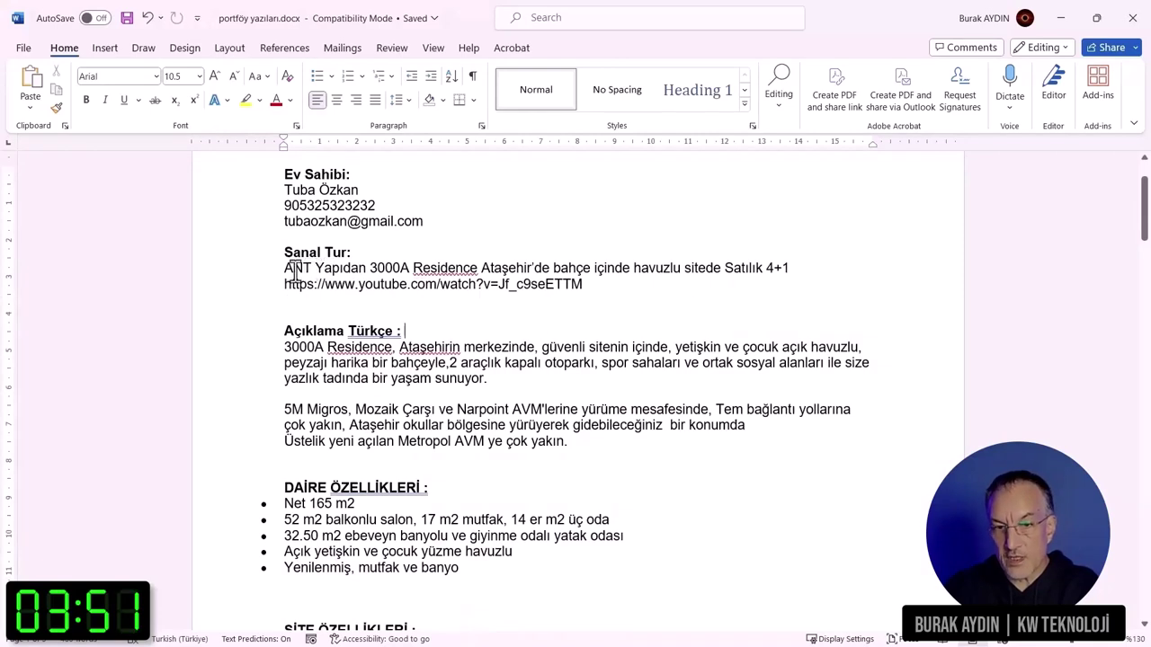
{"action": "left_click_drag", "start_coordinate": [284, 267], "coordinate": [785, 270]}
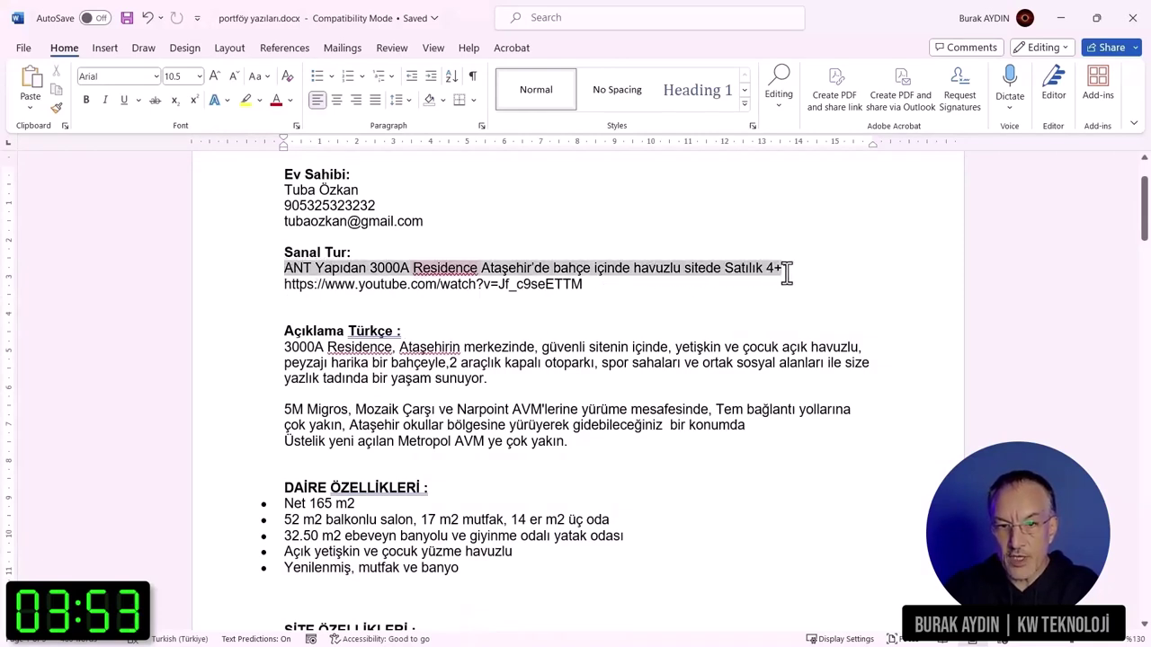
{"action": "left_click_drag", "start_coordinate": [593, 285], "coordinate": [303, 300]}
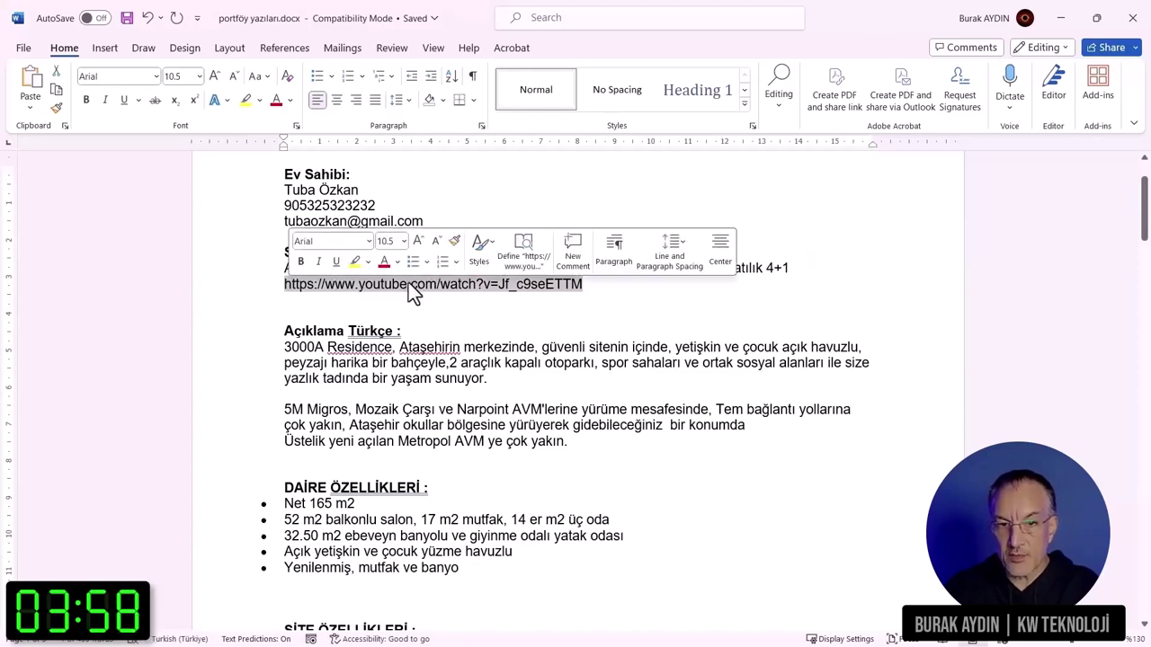
{"action": "left_click", "coordinate": [428, 317]}
{"action": "scroll", "coordinate": [428, 316], "scroll_direction": "down", "scroll_amount": 2}
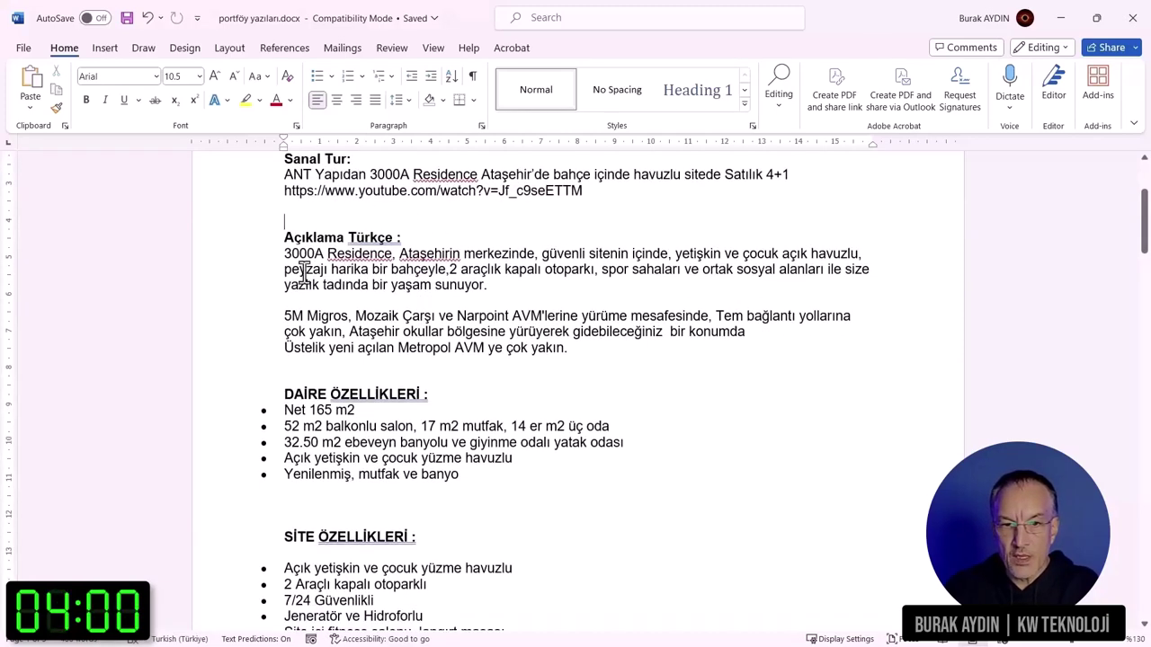
{"action": "left_click_drag", "start_coordinate": [286, 253], "coordinate": [413, 363]}
{"action": "left_click_drag", "start_coordinate": [461, 405], "coordinate": [506, 475]}
{"action": "scroll", "coordinate": [506, 472], "scroll_direction": "down", "scroll_amount": 10}
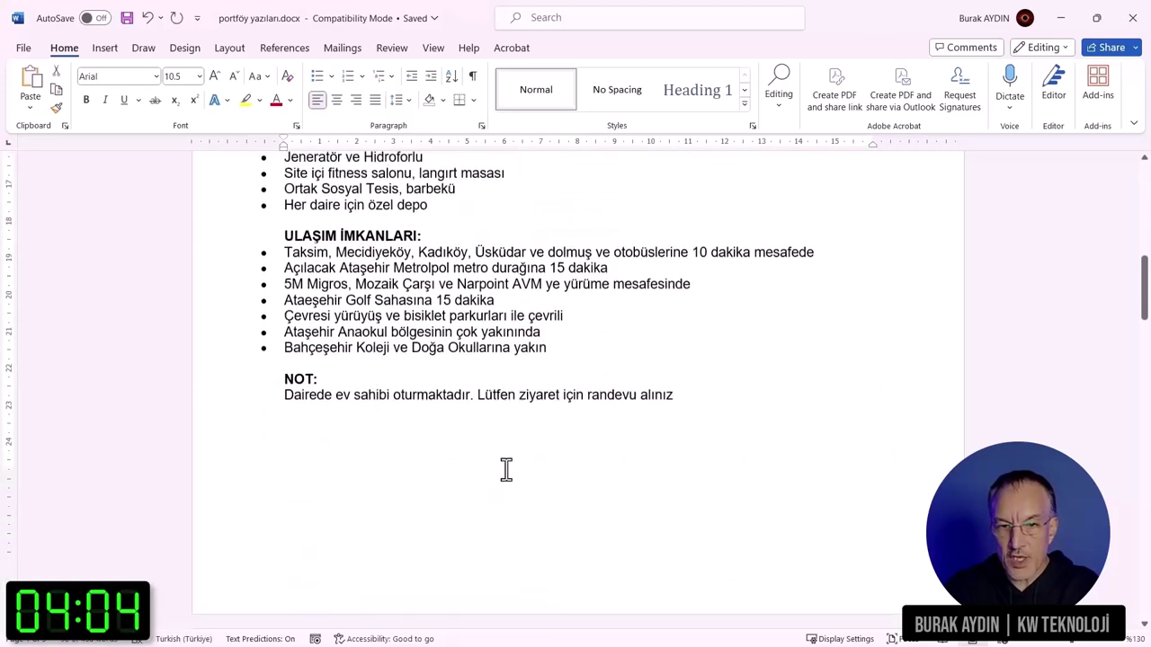
{"action": "scroll", "coordinate": [506, 469], "scroll_direction": "down", "scroll_amount": 11}
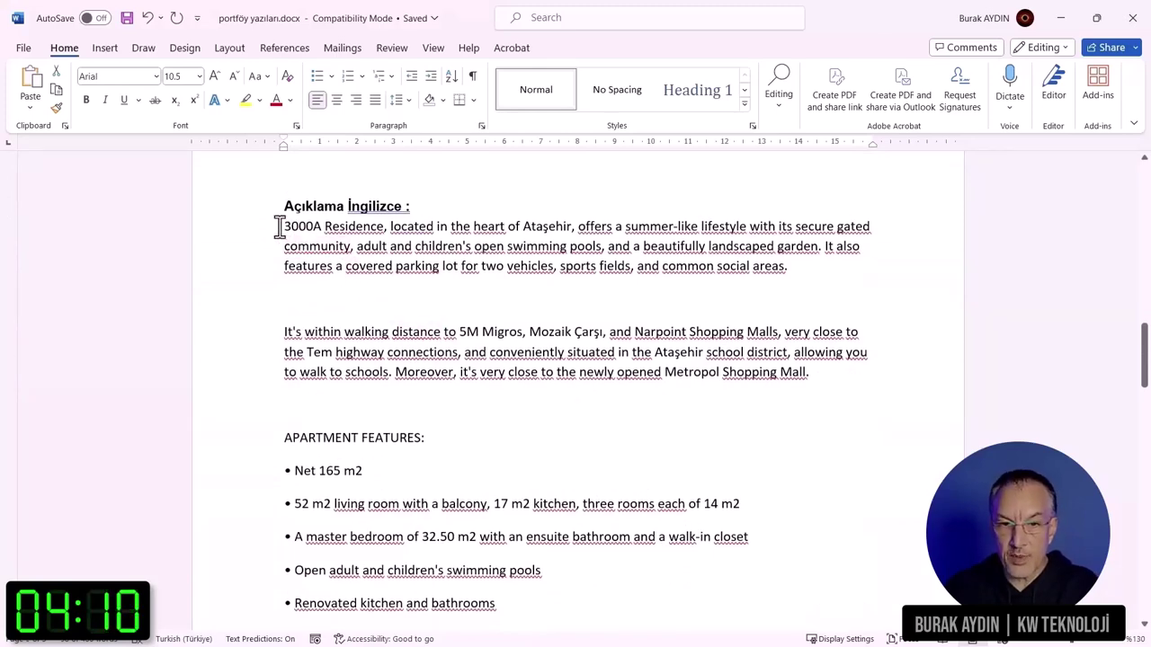
{"action": "left_click_drag", "start_coordinate": [278, 226], "coordinate": [546, 479]}
{"action": "scroll", "coordinate": [477, 334], "scroll_direction": "down", "scroll_amount": 10}
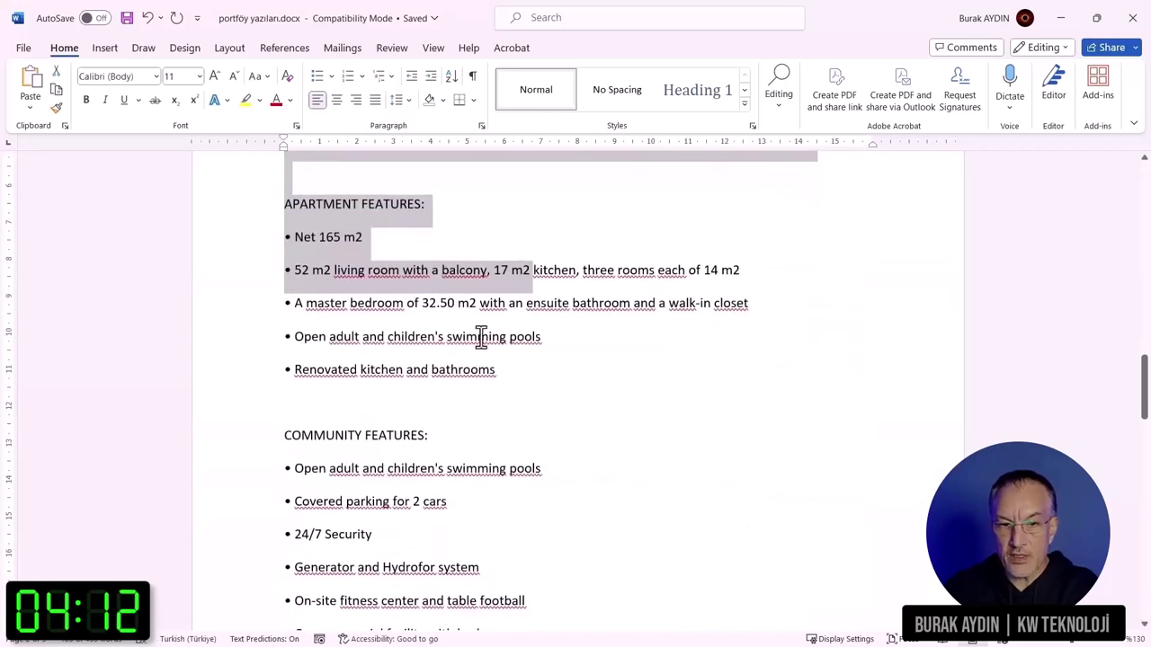
{"action": "scroll", "coordinate": [534, 476], "scroll_direction": "up", "scroll_amount": 20}
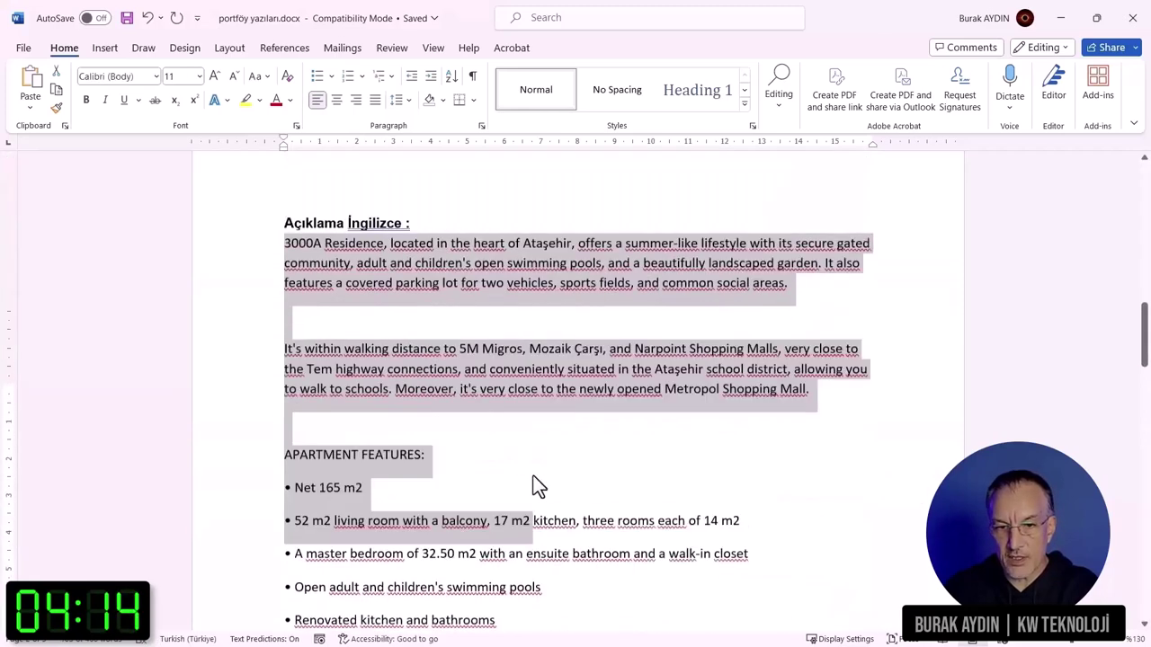
Step: Paste the Turkish description from Word into the form's Portföy Açıklaması box
{"action": "left_click", "coordinate": [289, 395]}
{"action": "left_click_drag", "start_coordinate": [286, 395], "coordinate": [626, 506]}
{"action": "scroll", "coordinate": [617, 542], "scroll_direction": "down", "scroll_amount": 13}
{"action": "scroll", "coordinate": [735, 531], "scroll_direction": "down", "scroll_amount": 2}
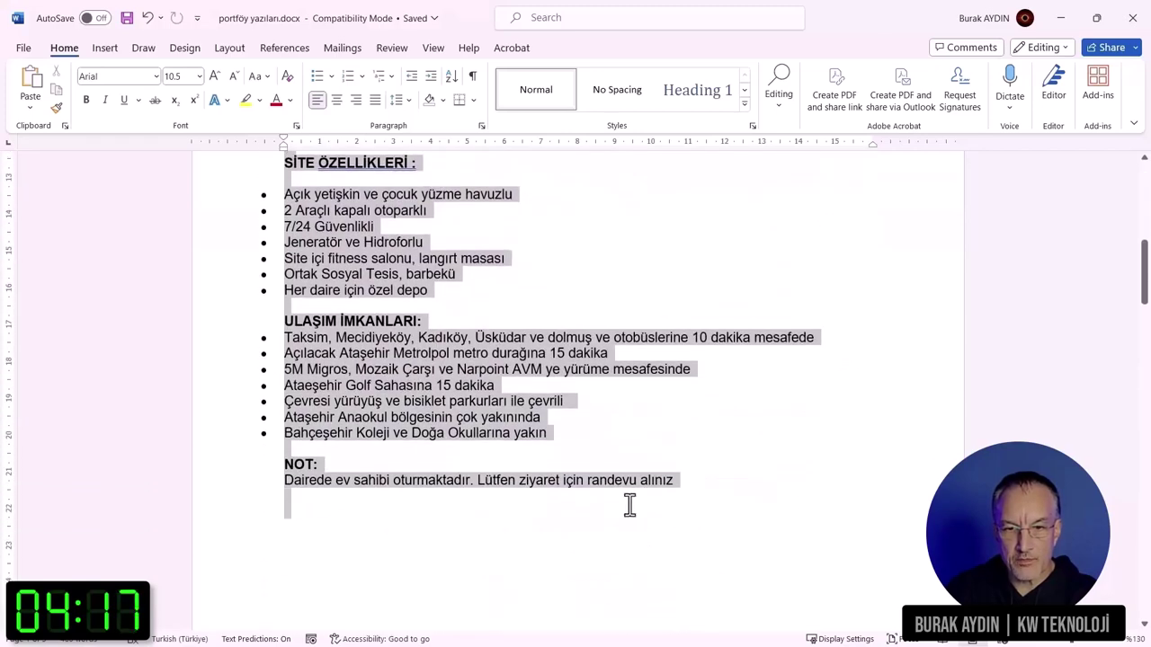
{"action": "key", "text": "alt+Tab"}
{"action": "left_click", "coordinate": [485, 346]}
{"action": "key", "text": "ctrl+v"}
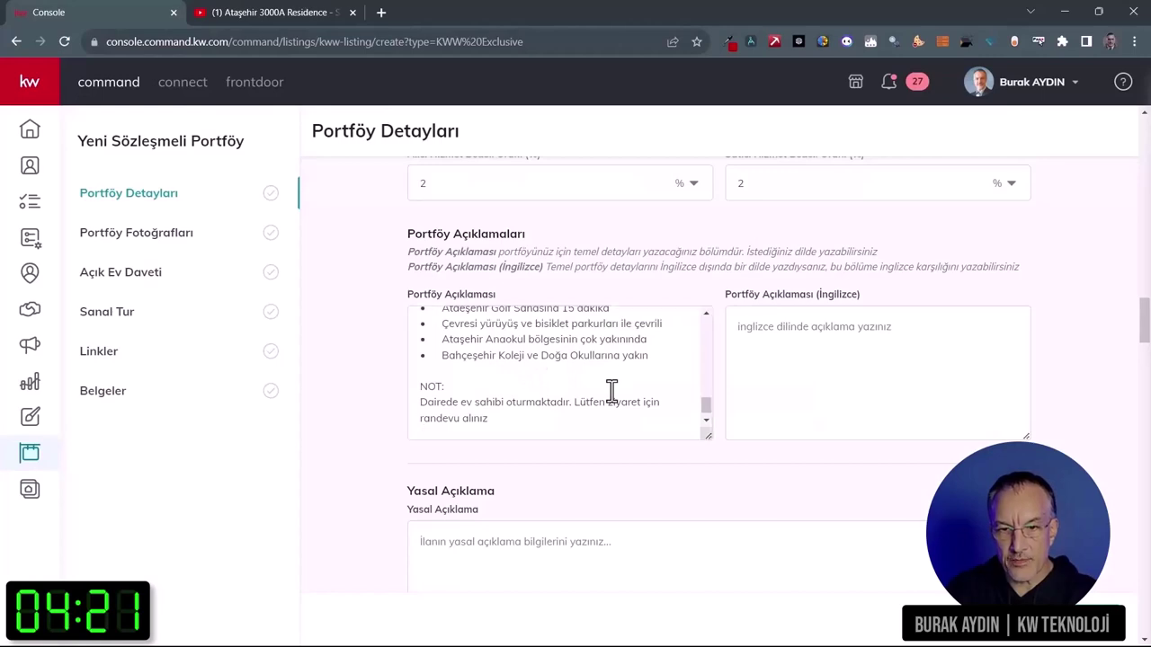
Step: Paste the English description from Word into the Portföy Açıklaması (İngilizce) box
{"action": "key", "text": "alt+Tab"}
{"action": "scroll", "coordinate": [530, 397], "scroll_direction": "down", "scroll_amount": 5}
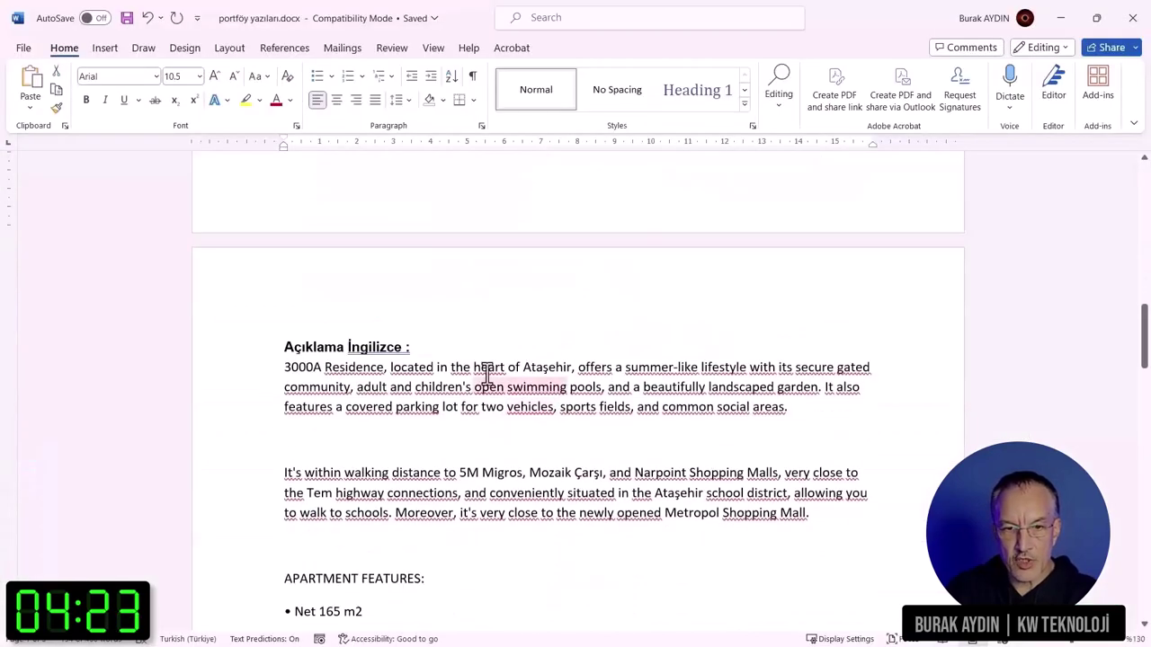
{"action": "left_click_drag", "start_coordinate": [284, 367], "coordinate": [692, 495]}
{"action": "key", "text": "alt+Tab"}
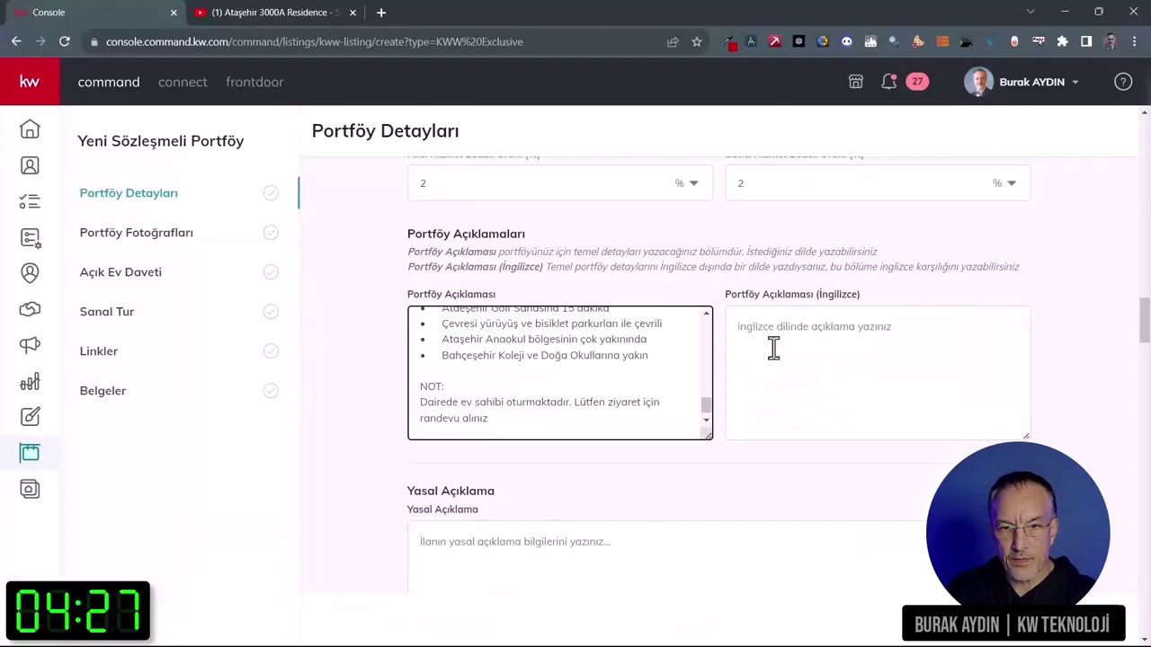
{"action": "left_click", "coordinate": [773, 348]}
{"action": "key", "text": "ctrl+v"}
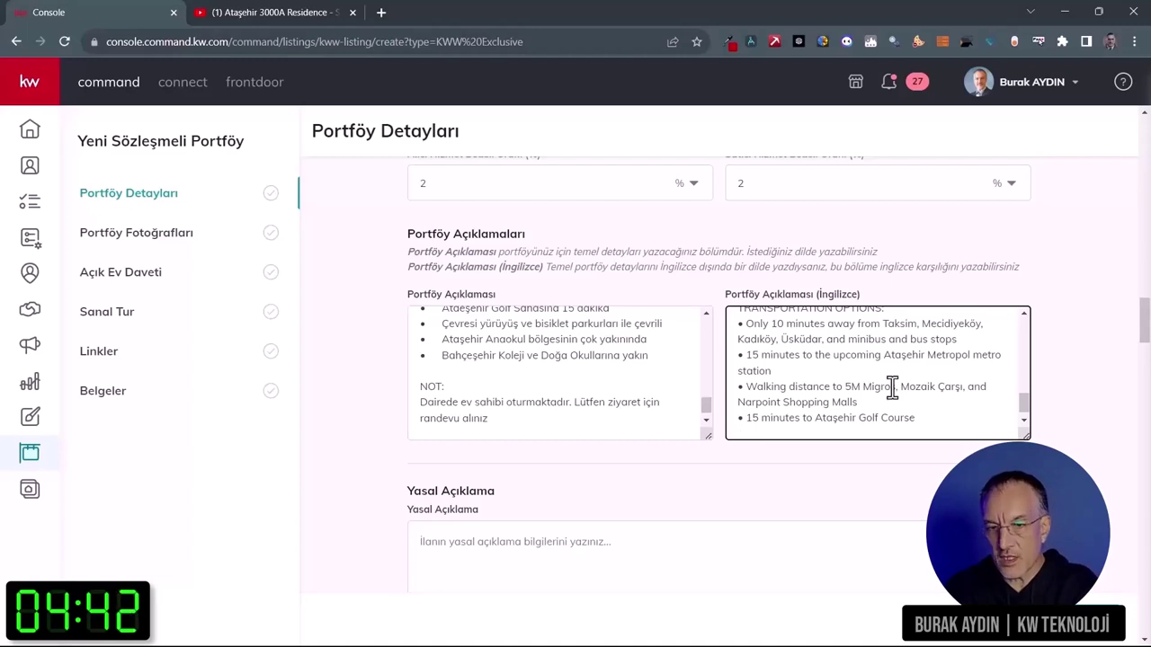
Step: Add an Aidat expense of 3500 TRY with Aylık (monthly) frequency
{"action": "scroll", "coordinate": [774, 487], "scroll_direction": "down", "scroll_amount": 3}
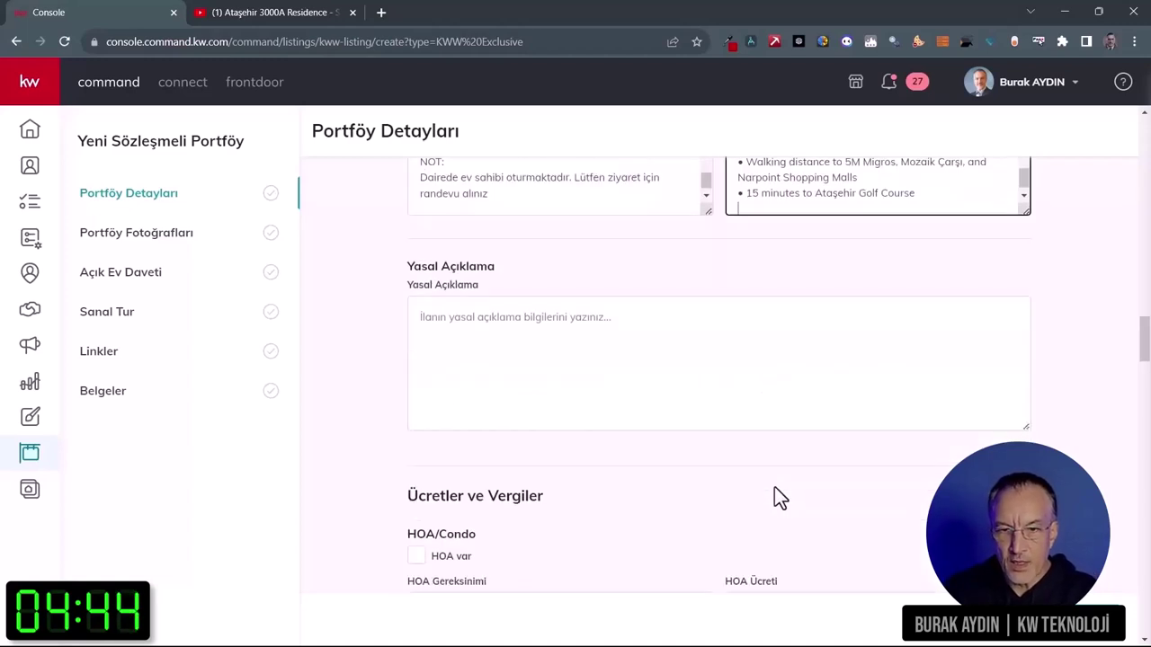
{"action": "scroll", "coordinate": [748, 503], "scroll_direction": "down", "scroll_amount": 3}
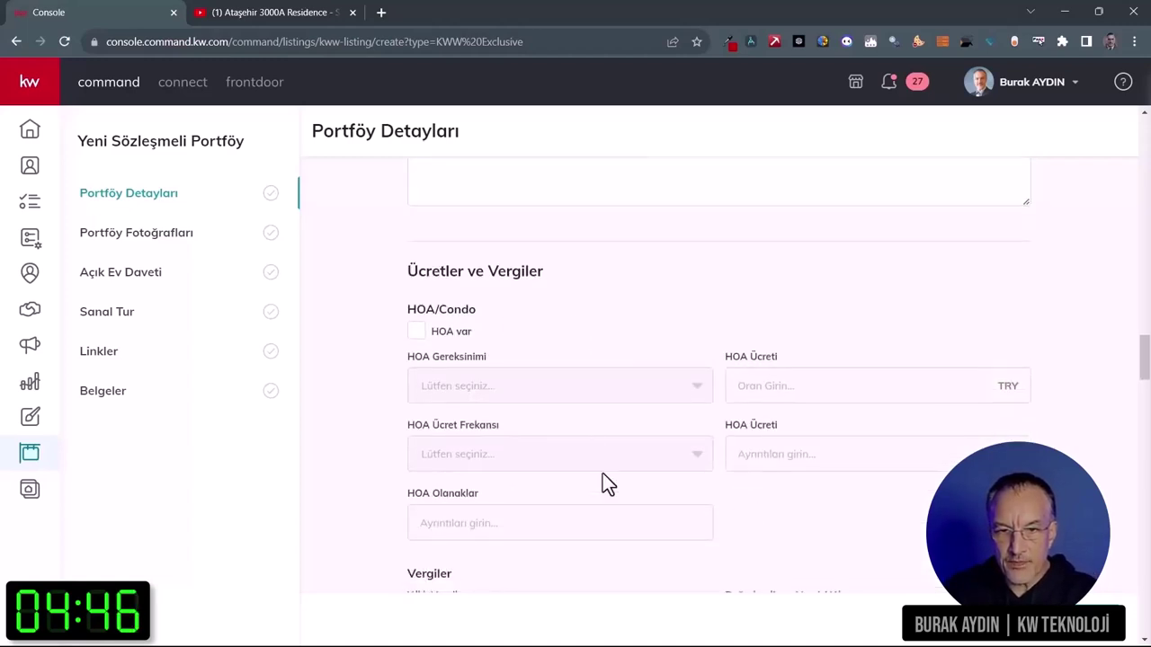
{"action": "scroll", "coordinate": [605, 484], "scroll_direction": "down", "scroll_amount": 3}
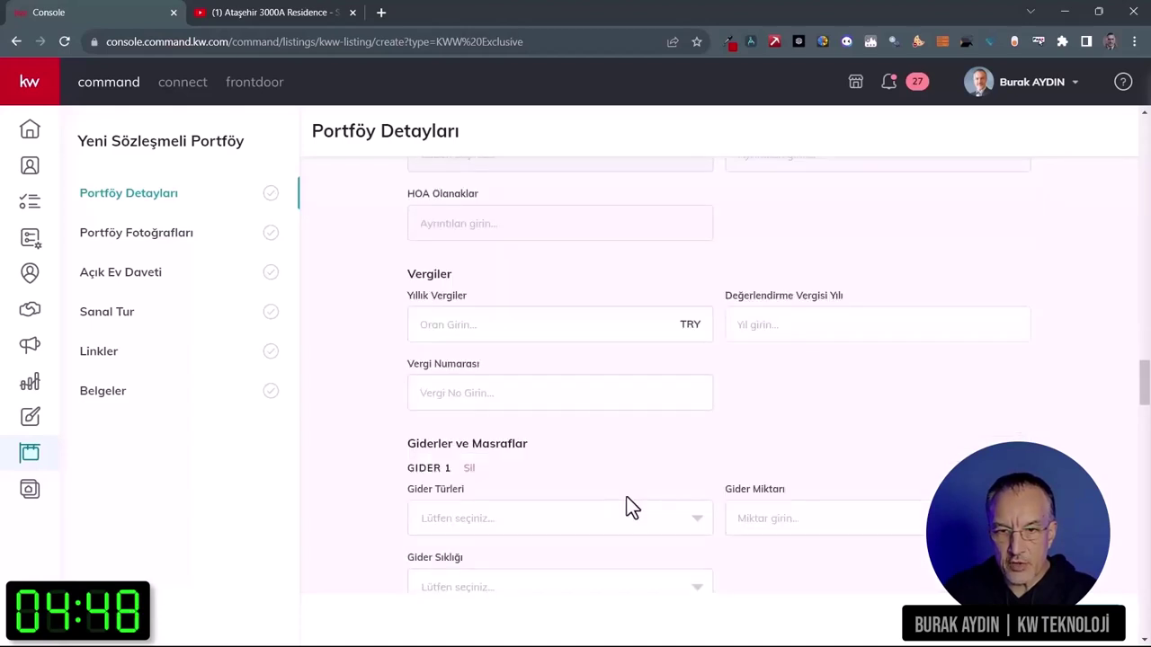
{"action": "scroll", "coordinate": [778, 430], "scroll_direction": "down", "scroll_amount": 3}
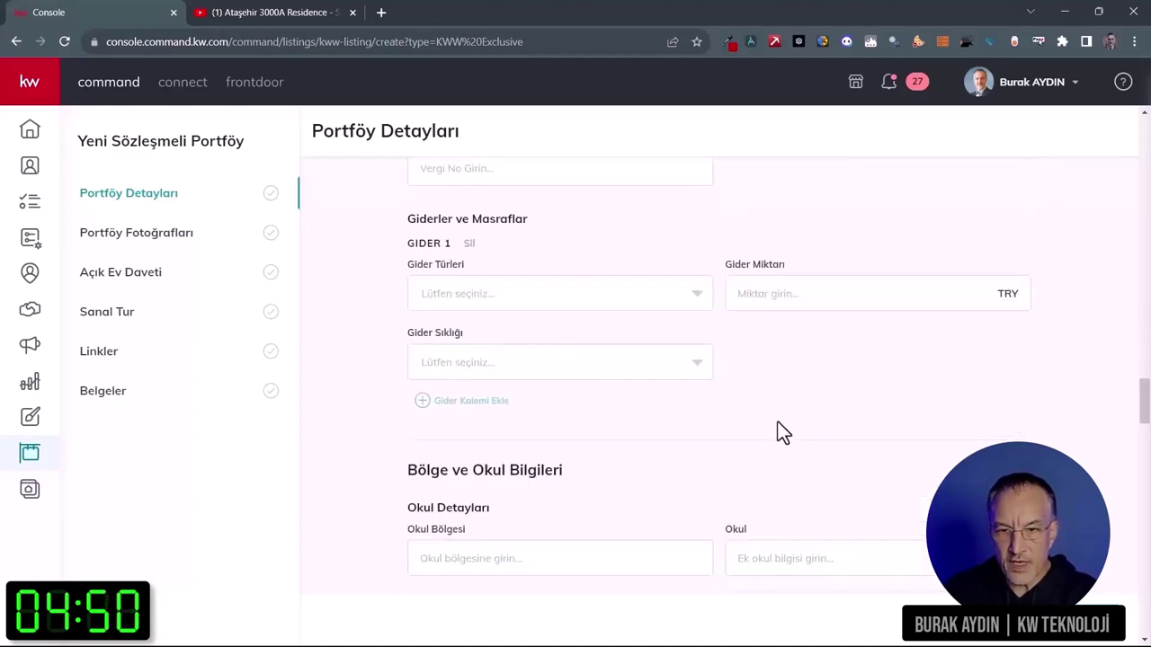
{"action": "left_click", "coordinate": [495, 298]}
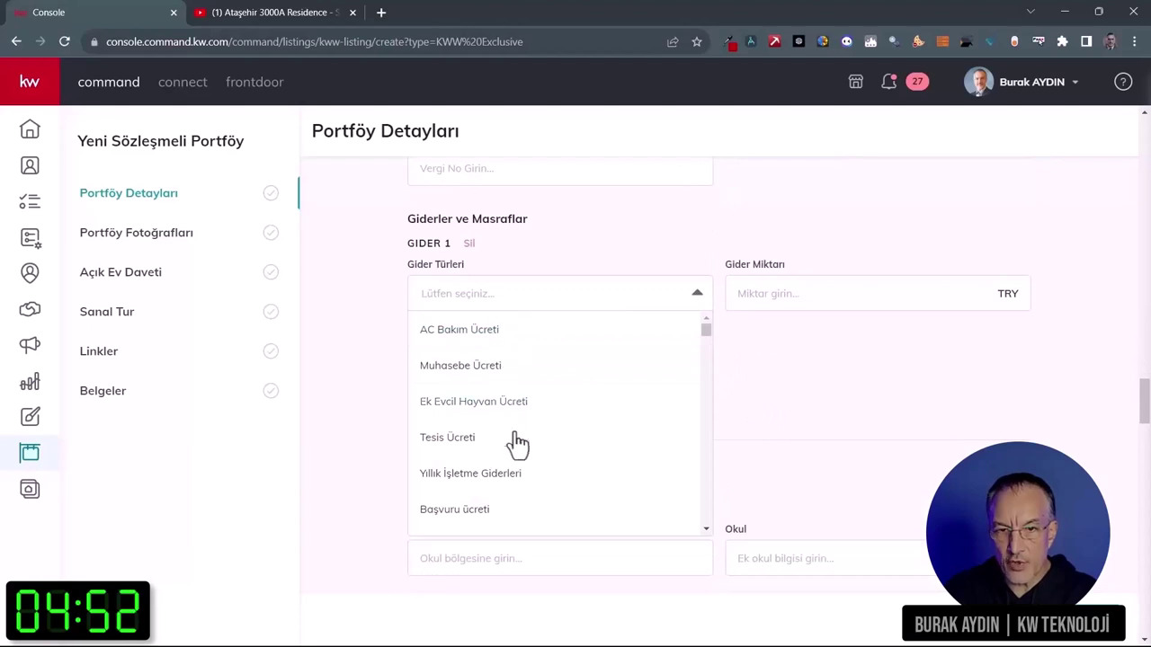
{"action": "scroll", "coordinate": [517, 460], "scroll_direction": "down", "scroll_amount": 2}
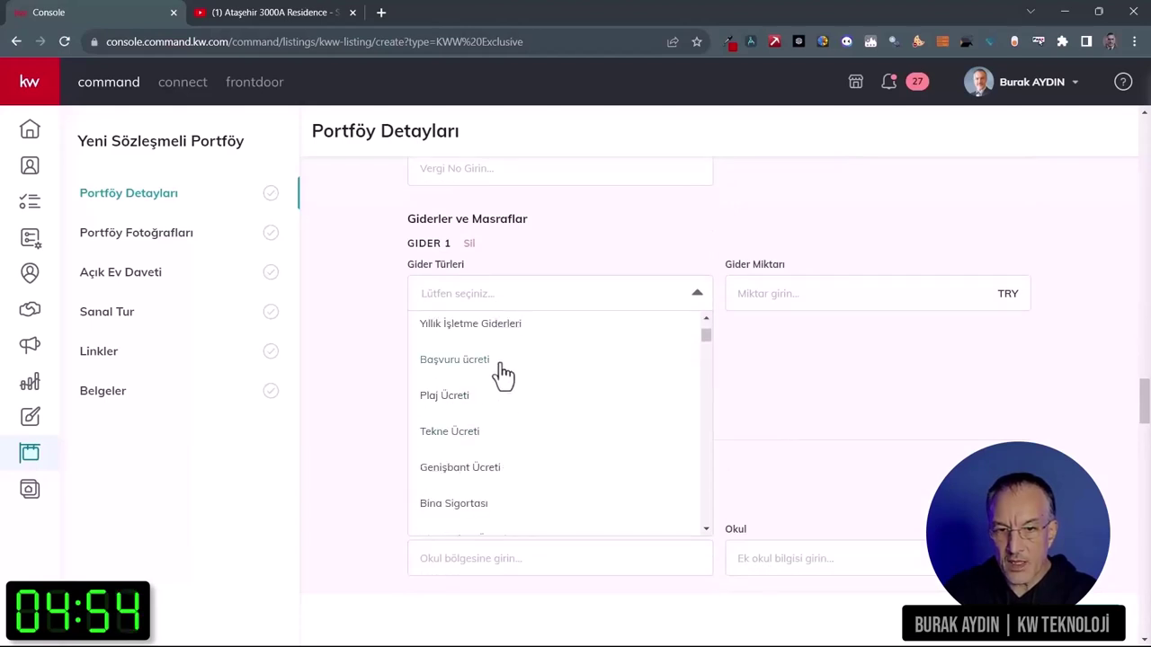
{"action": "type", "text": "oi"}
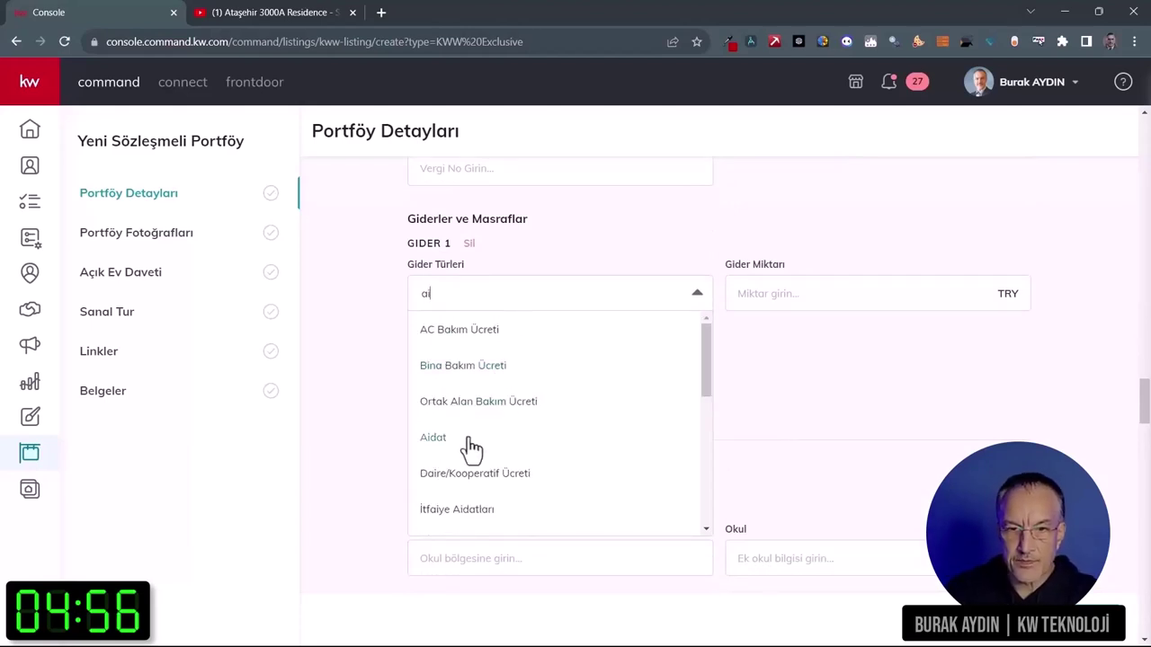
{"action": "left_click", "coordinate": [463, 440]}
{"action": "left_click", "coordinate": [771, 293]}
{"action": "type", "text": "3"}
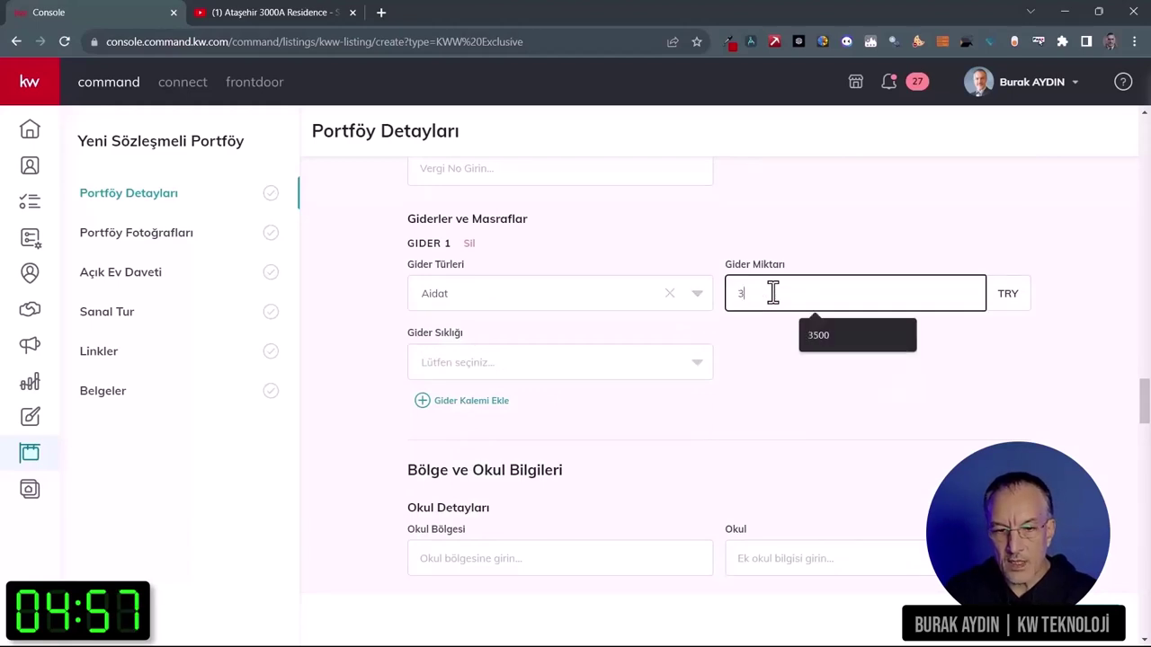
{"action": "type", "text": "500"}
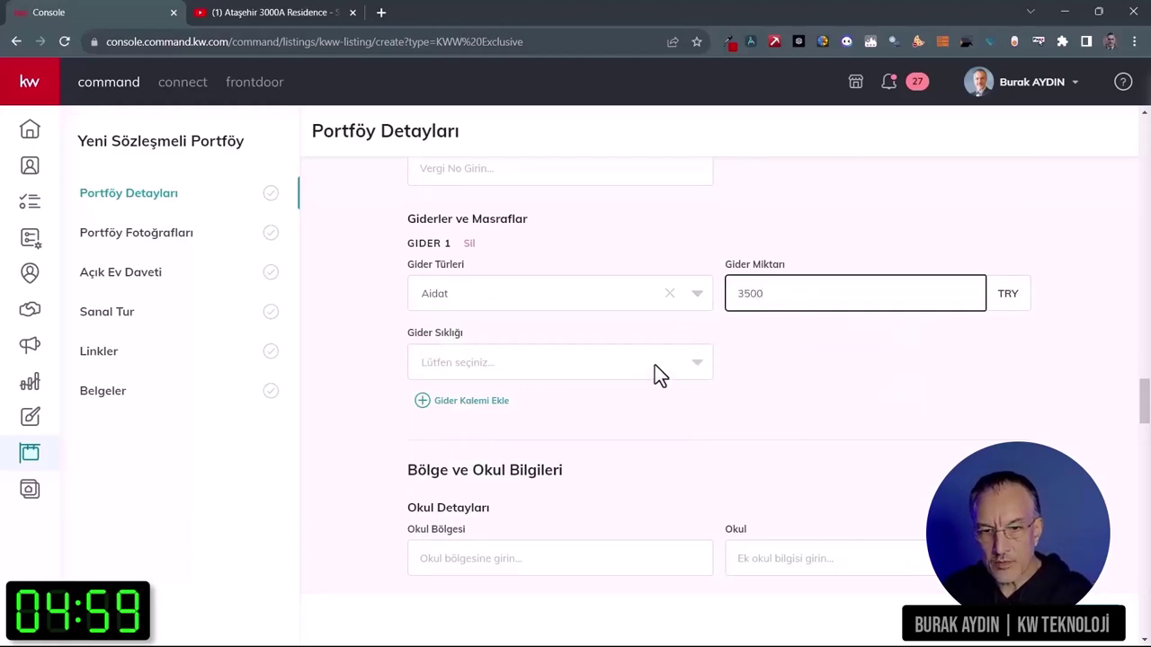
{"action": "left_click", "coordinate": [654, 365]}
{"action": "left_click", "coordinate": [538, 540]}
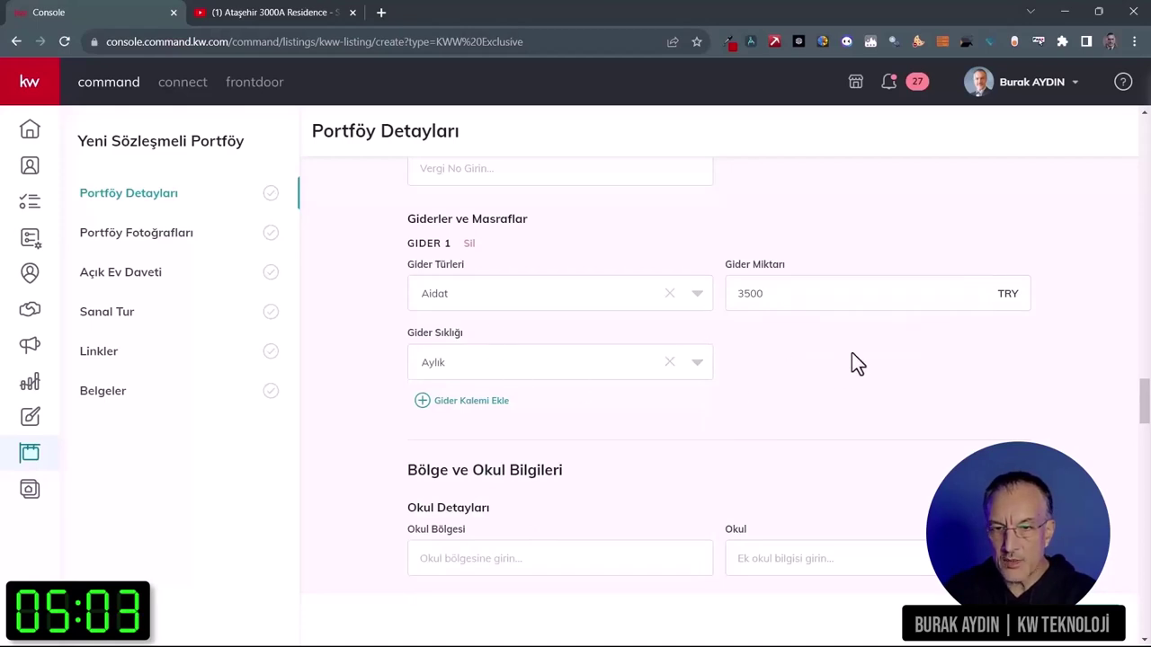
{"action": "scroll", "coordinate": [851, 353], "scroll_direction": "down", "scroll_amount": 3}
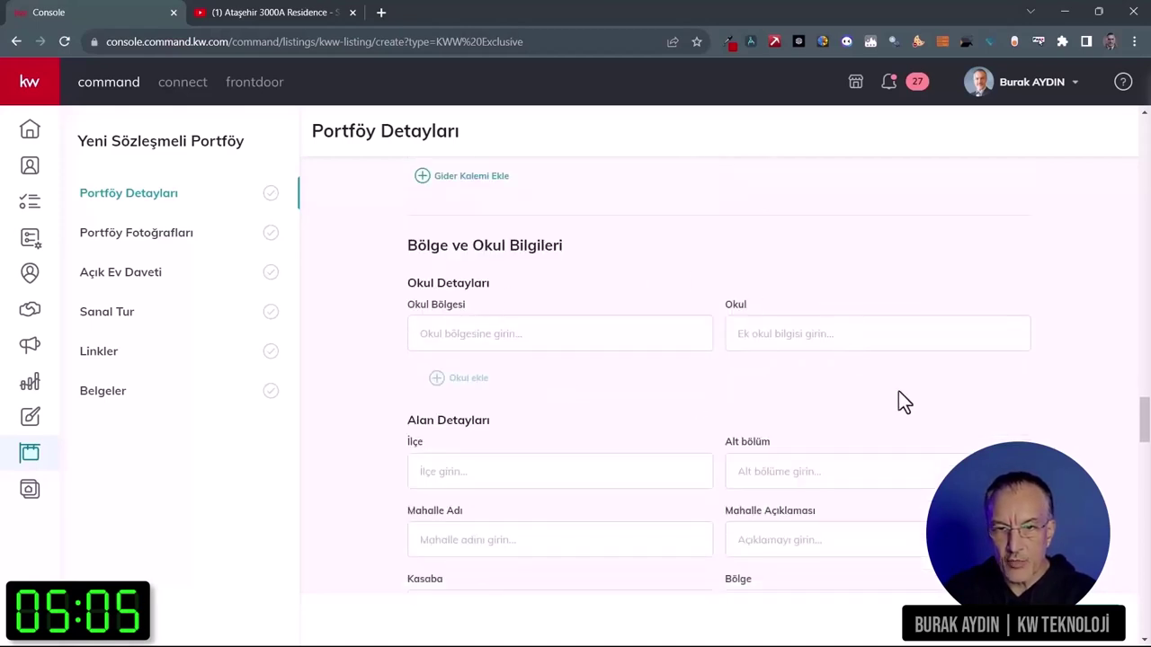
Step: Tick Alarm (Hırsız) among the home's features
{"action": "scroll", "coordinate": [898, 391], "scroll_direction": "down", "scroll_amount": 4}
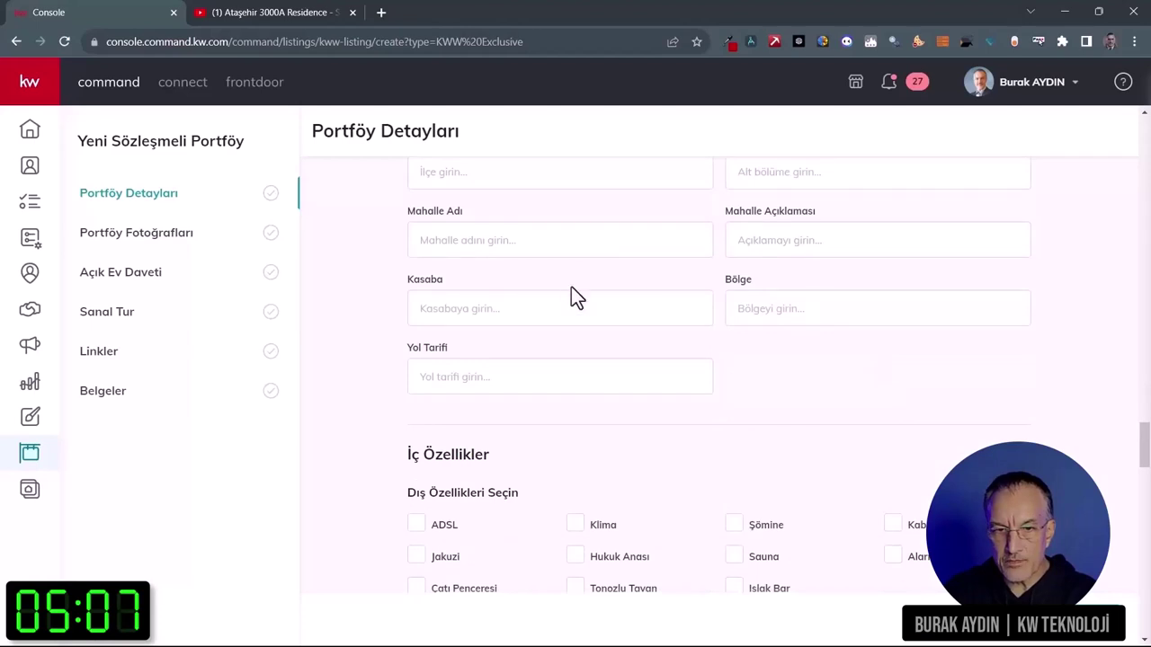
{"action": "scroll", "coordinate": [571, 287], "scroll_direction": "up", "scroll_amount": 2}
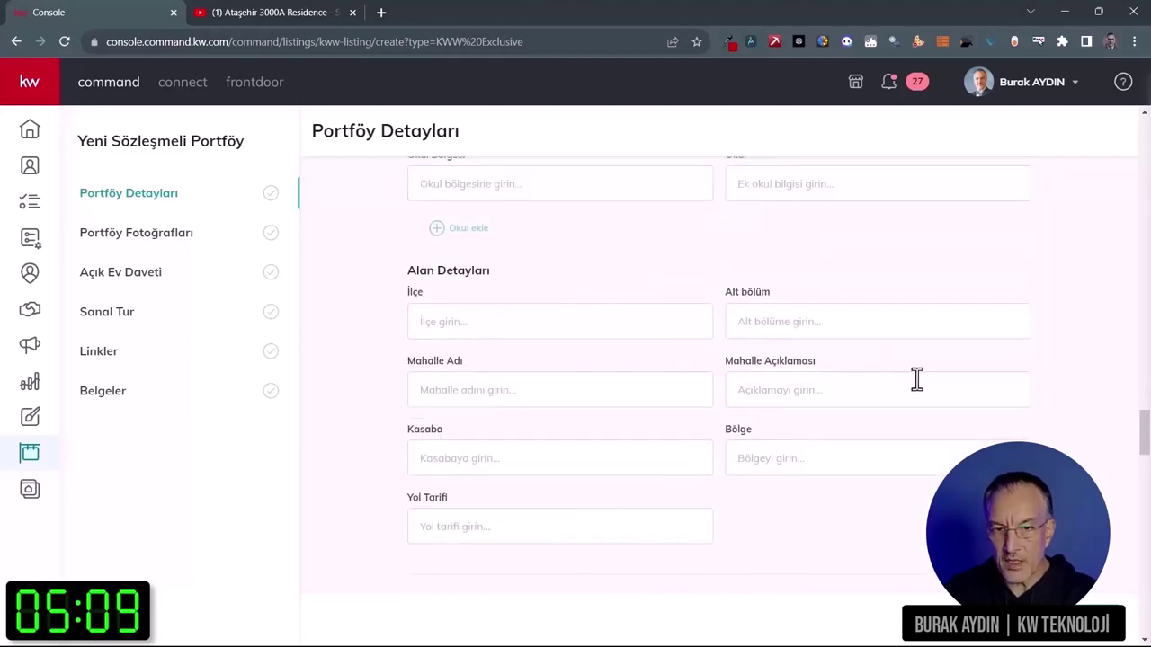
{"action": "scroll", "coordinate": [928, 381], "scroll_direction": "down", "scroll_amount": 4}
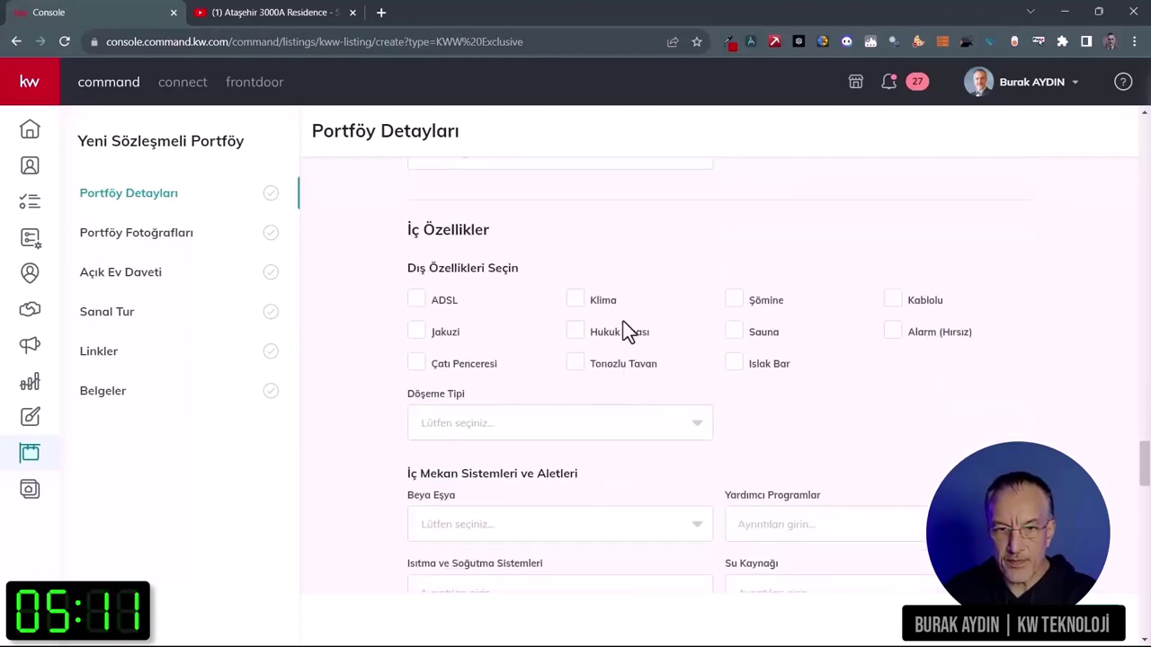
{"action": "left_click", "coordinate": [890, 333]}
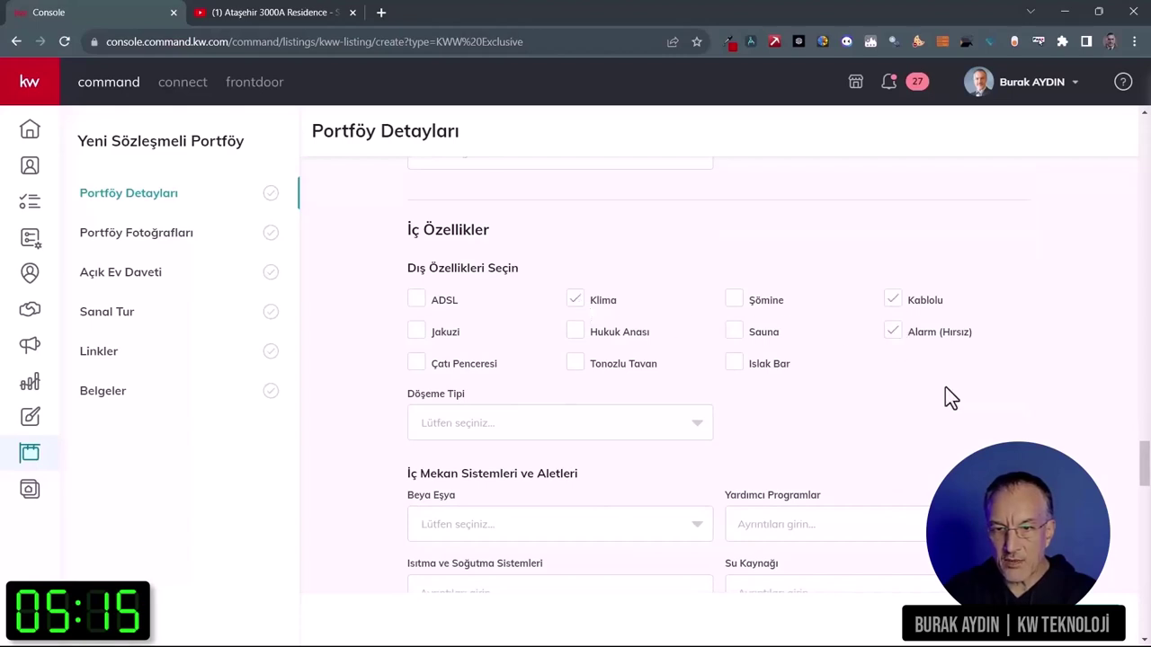
Step: Add Çamaşır Makinesi and Buzdolabı to the Beyaz Eşya appliances list
{"action": "scroll", "coordinate": [945, 389], "scroll_direction": "down", "scroll_amount": 2}
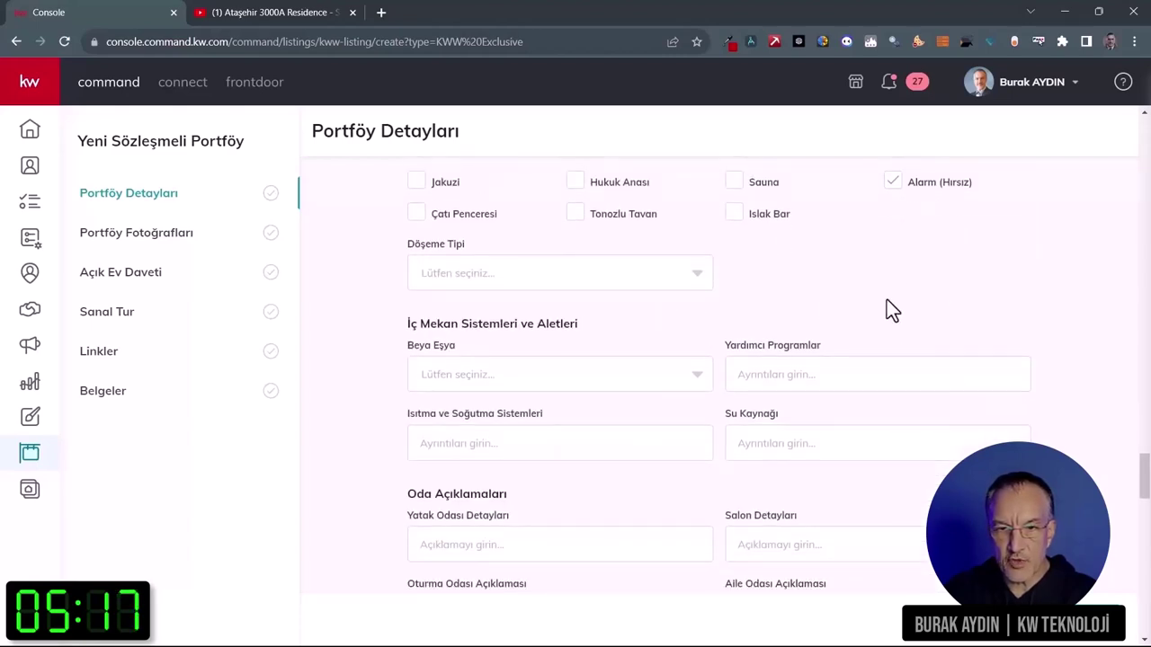
{"action": "scroll", "coordinate": [886, 300], "scroll_direction": "down", "scroll_amount": 2}
{"action": "left_click", "coordinate": [665, 233]}
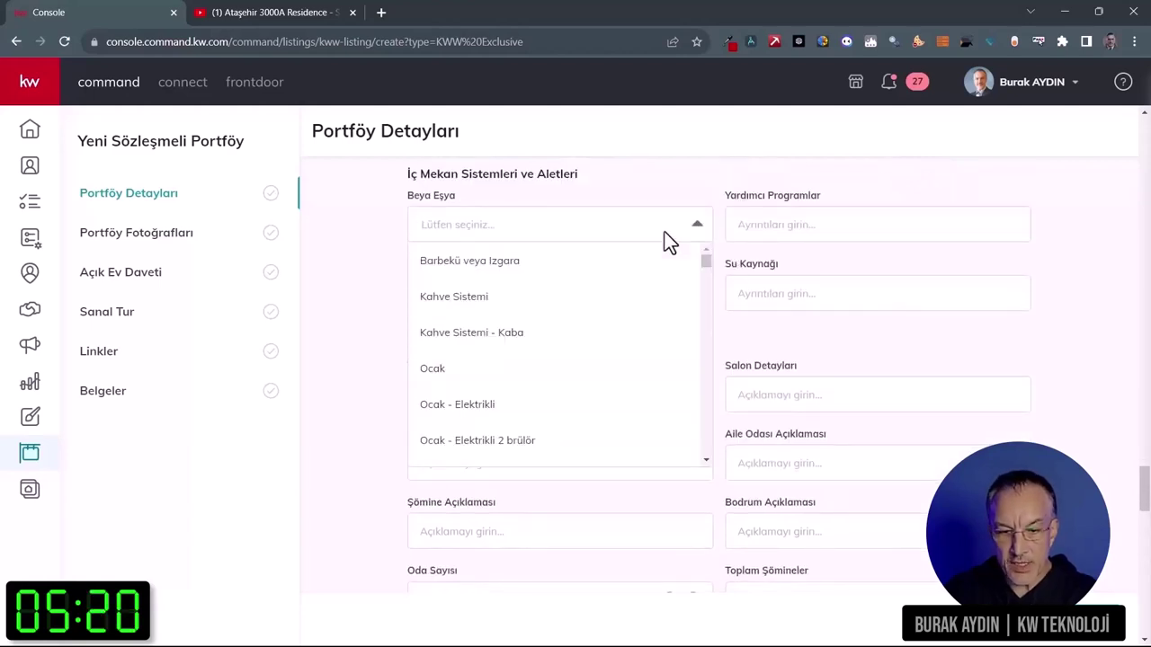
{"action": "type", "text": "çama"}
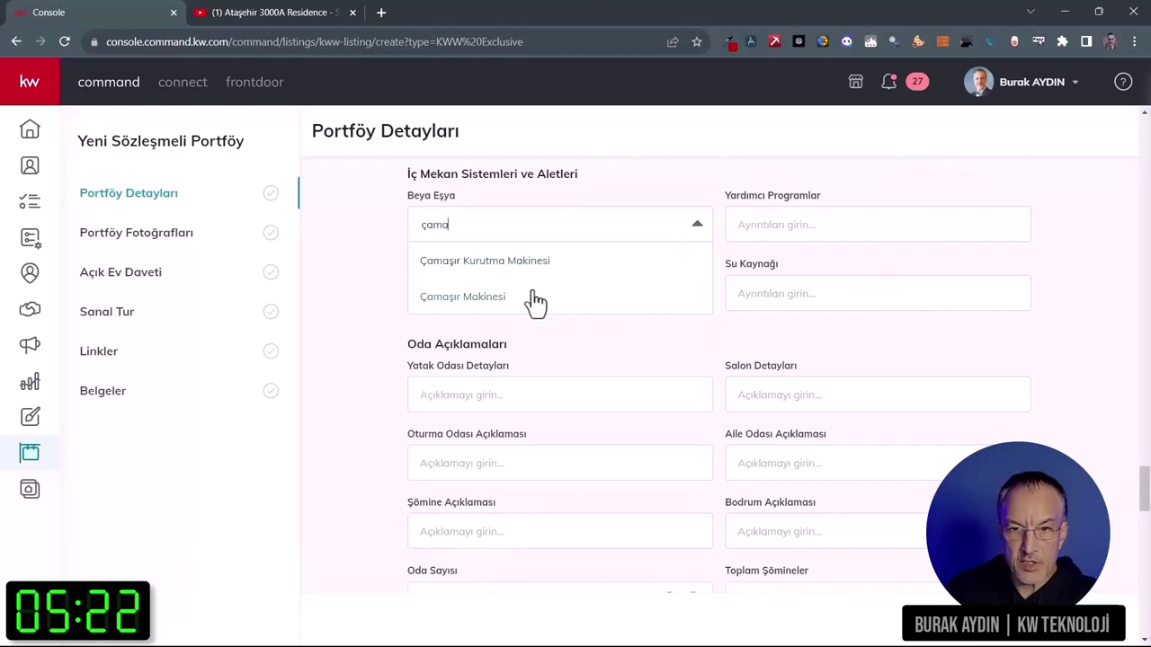
{"action": "left_click", "coordinate": [535, 297]}
{"action": "left_click", "coordinate": [556, 229]}
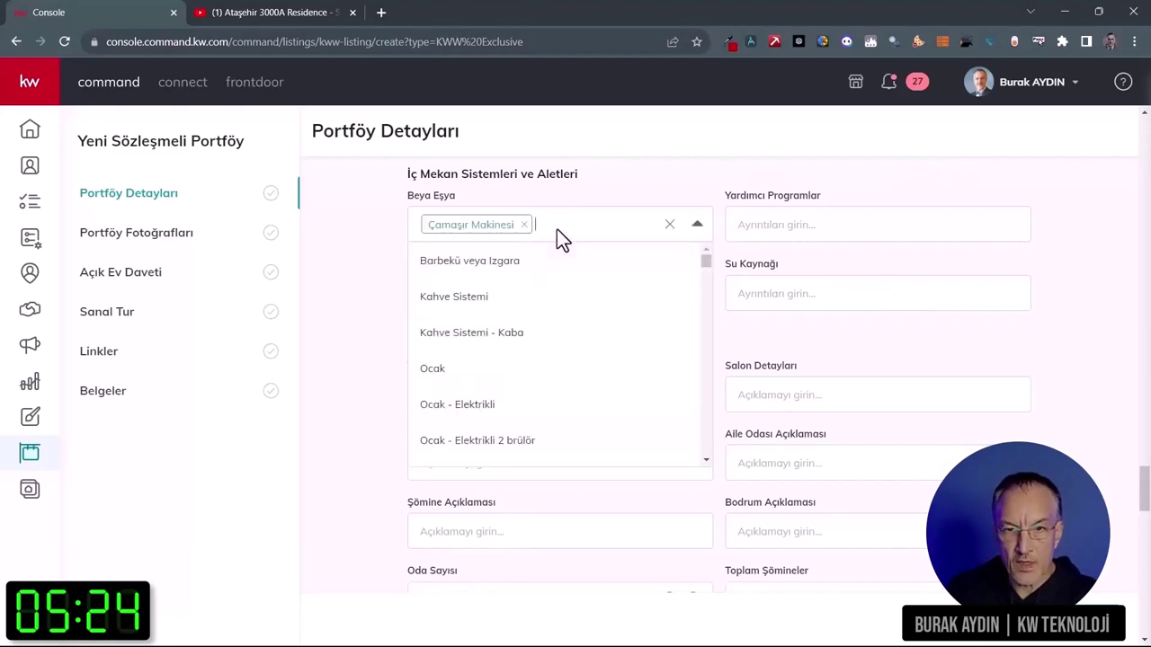
{"action": "type", "text": "buzd"}
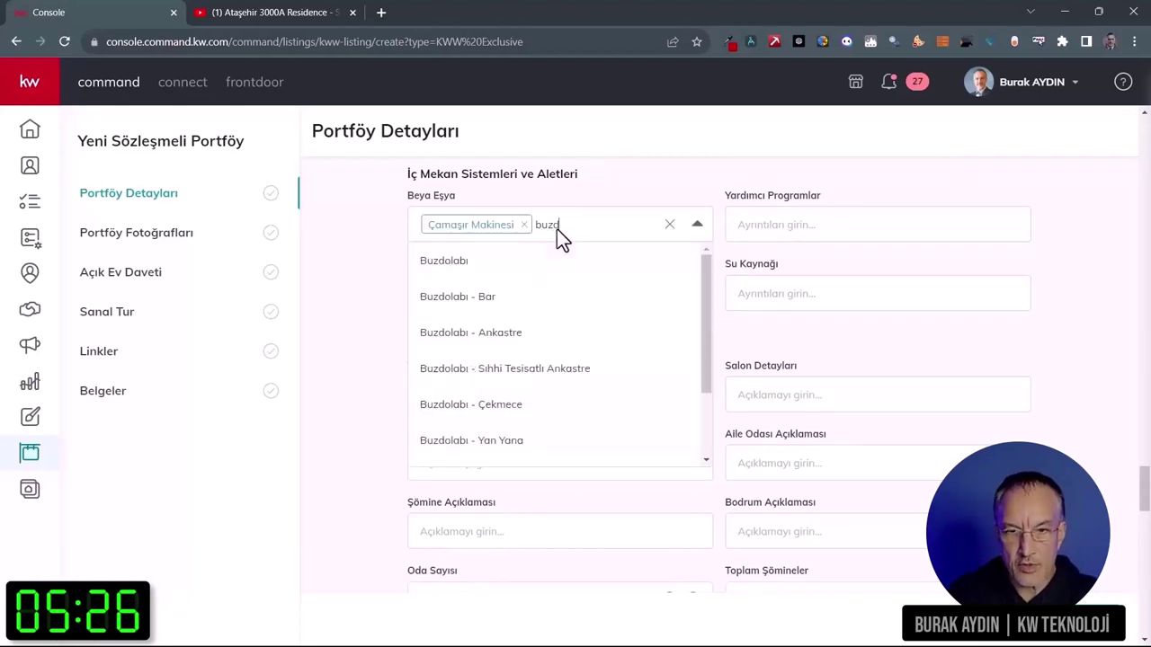
{"action": "left_click", "coordinate": [542, 260]}
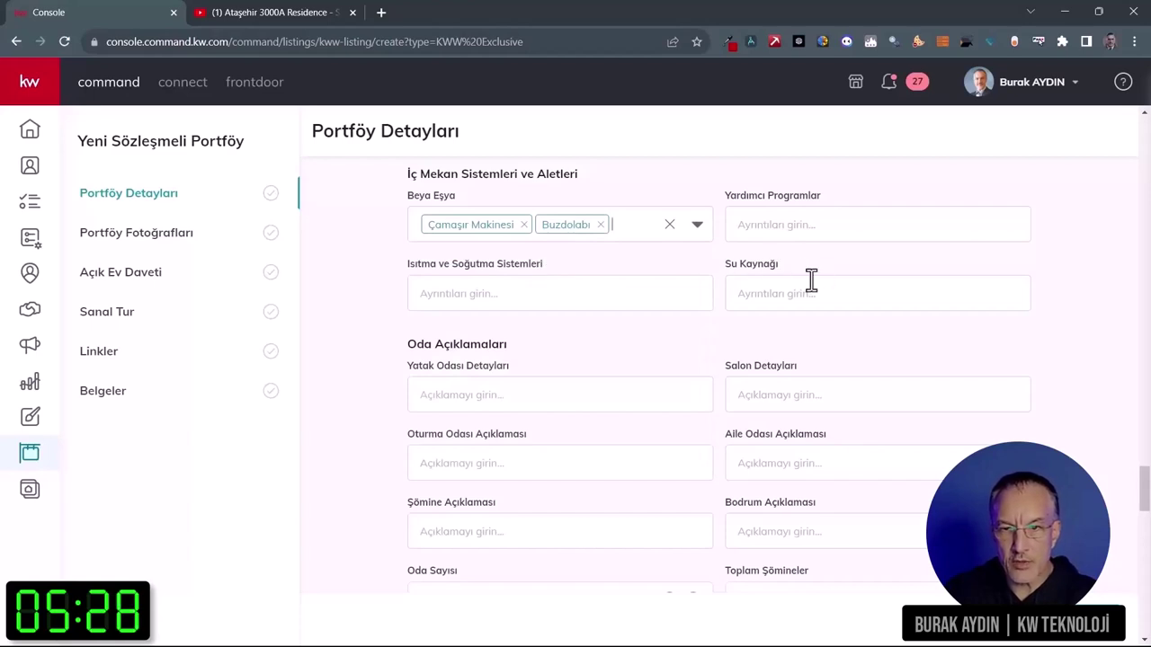
Step: Set Isıtma ve Soğutma Sistemleri to Merkezi Su arıtma sistemi
{"action": "left_click", "coordinate": [588, 294]}
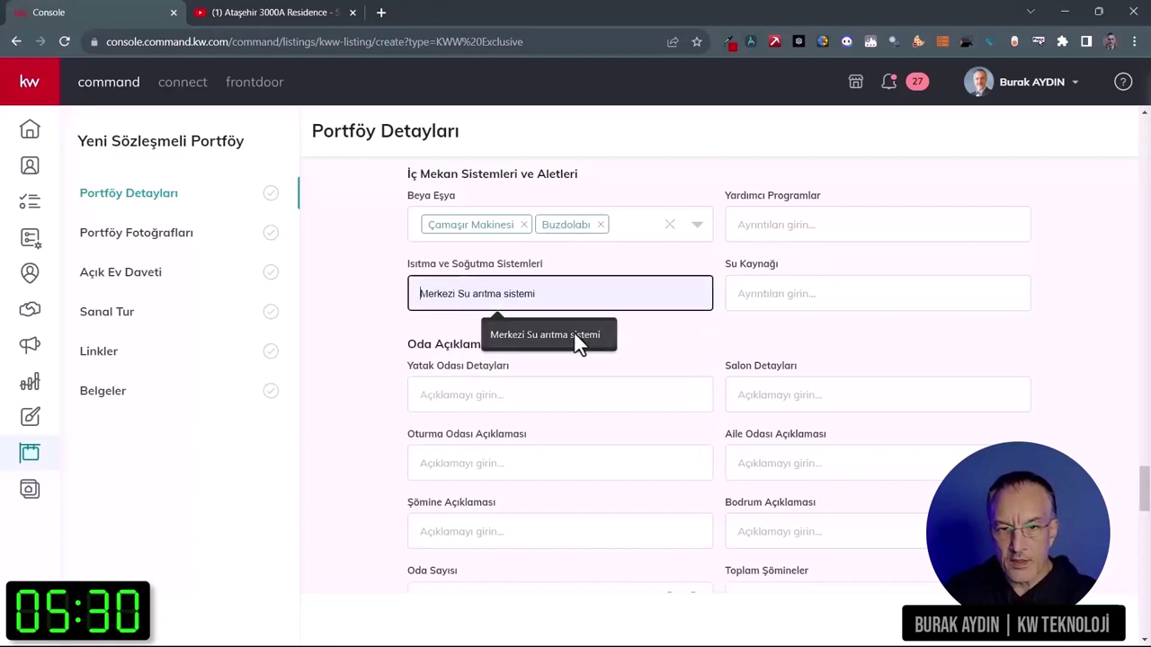
{"action": "left_click", "coordinate": [578, 335]}
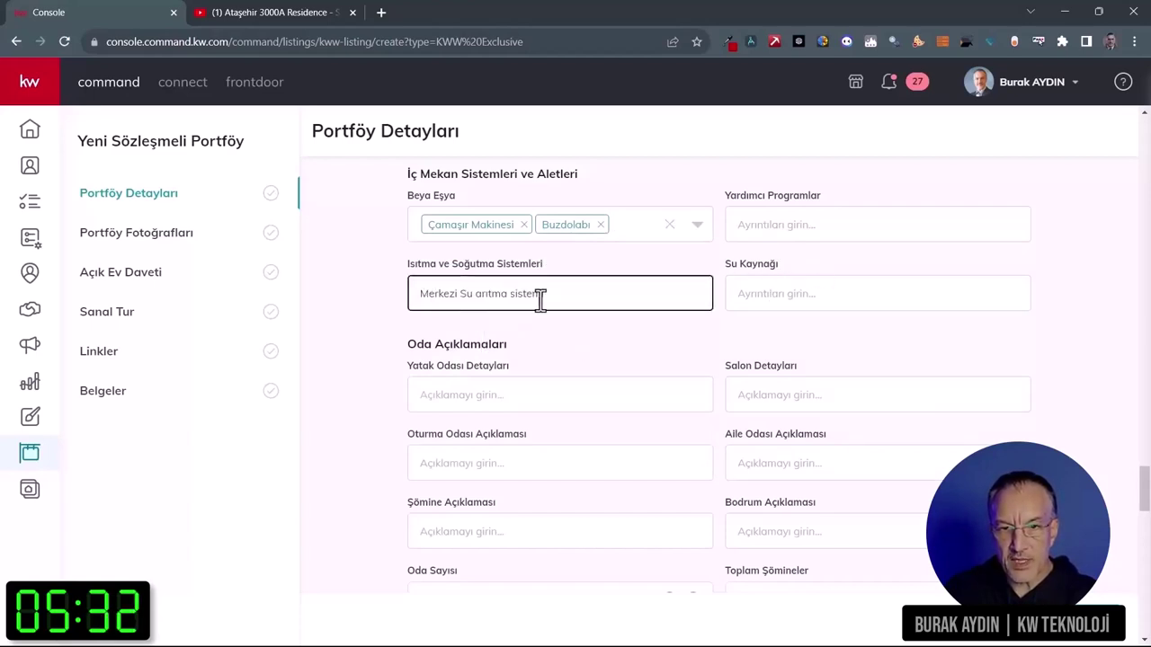
{"action": "scroll", "coordinate": [594, 328], "scroll_direction": "down", "scroll_amount": 2}
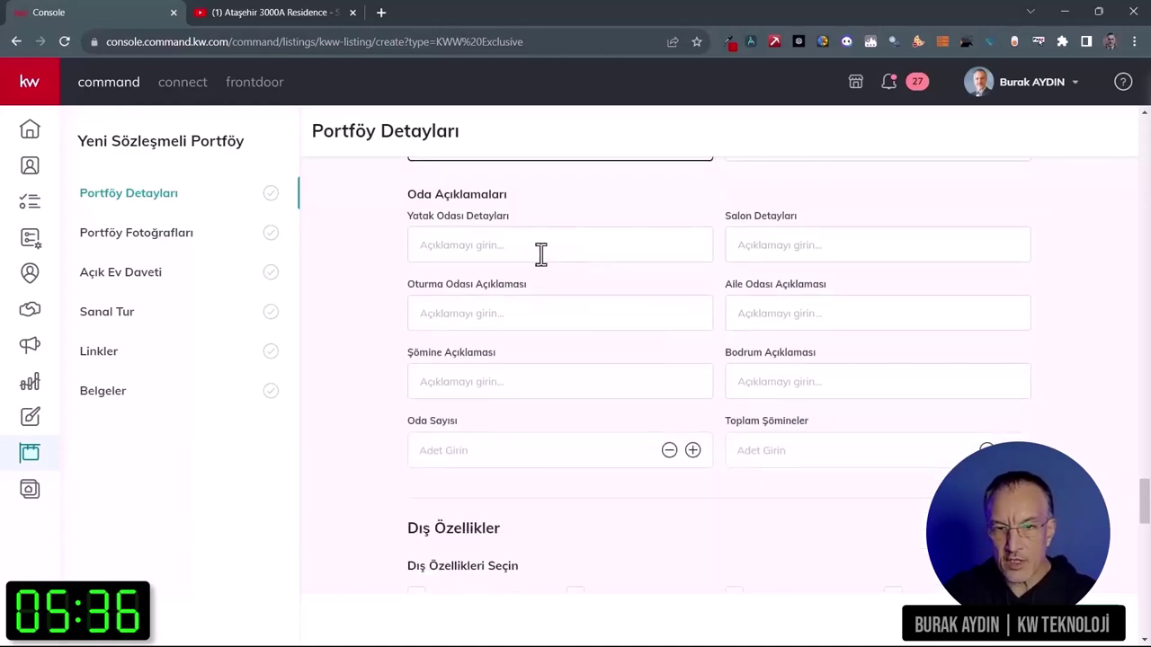
Step: Set bedroom details to Ebeveyn banyolu and raise the room count to 2
{"action": "left_click", "coordinate": [540, 250]}
{"action": "left_click", "coordinate": [542, 307]}
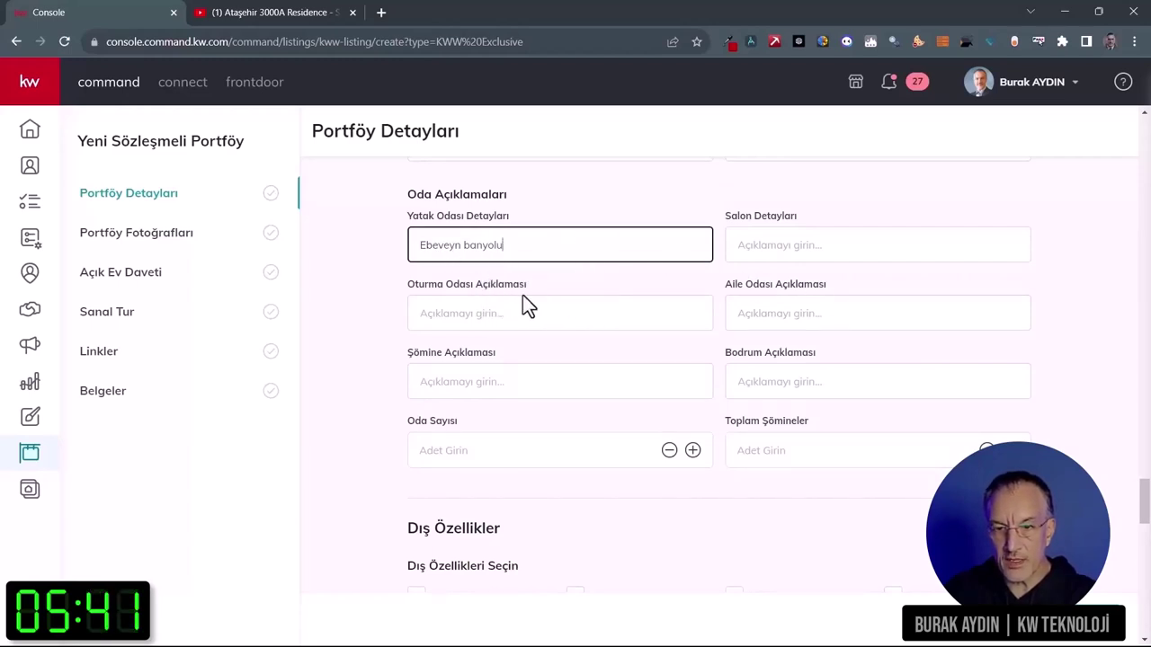
{"action": "scroll", "coordinate": [793, 368], "scroll_direction": "down", "scroll_amount": 1}
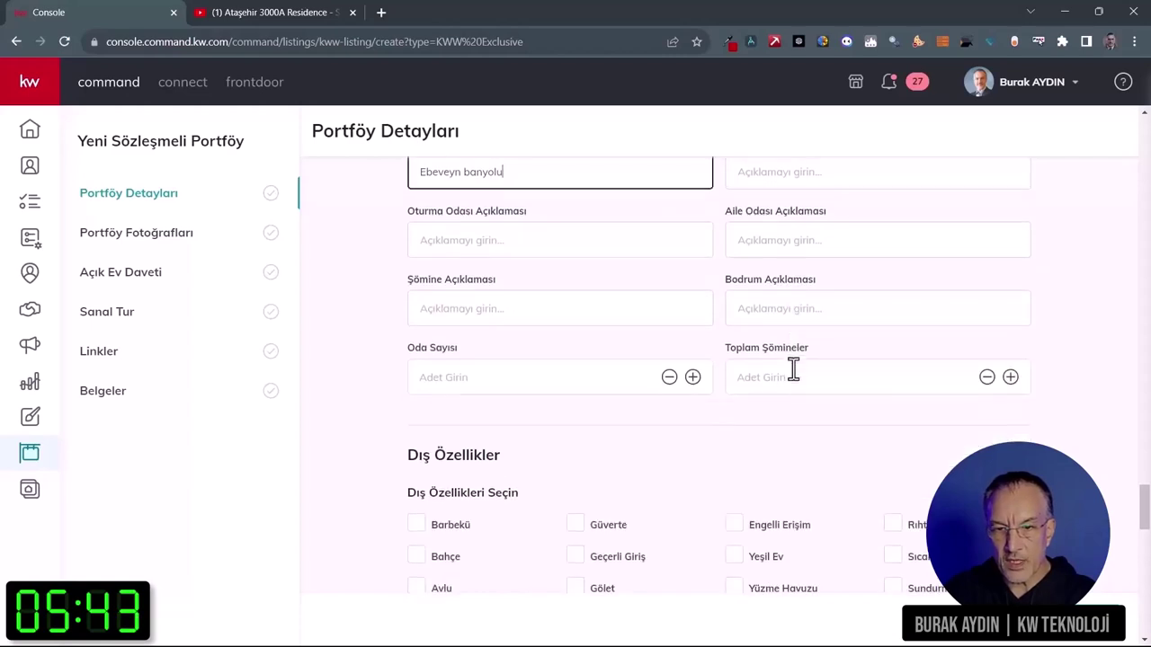
{"action": "double_click", "coordinate": [692, 376]}
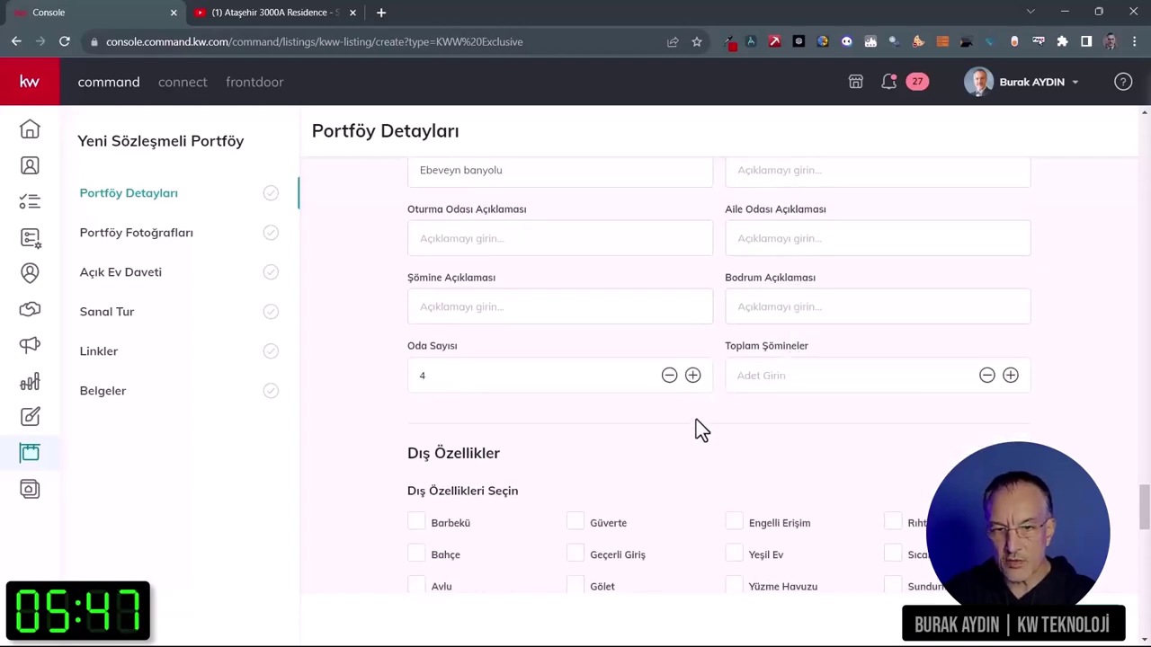
Step: Tick Barbekü, Bahçe and Yüzme Havuzu as outdoor features
{"action": "scroll", "coordinate": [695, 419], "scroll_direction": "down", "scroll_amount": 3}
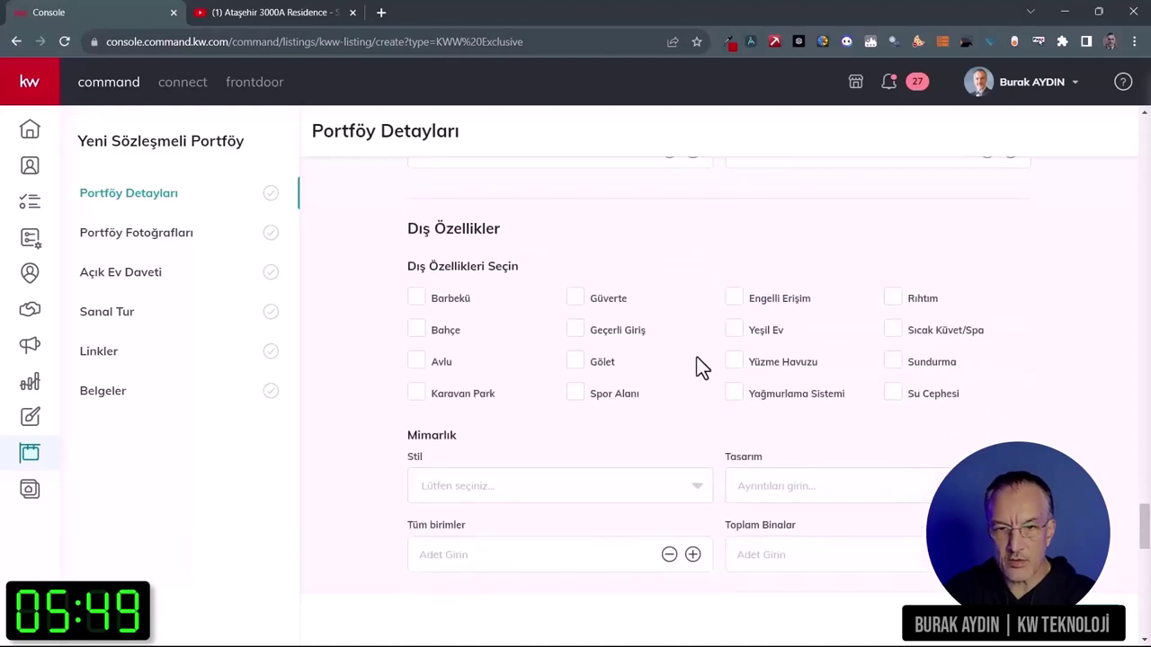
{"action": "left_click", "coordinate": [419, 300]}
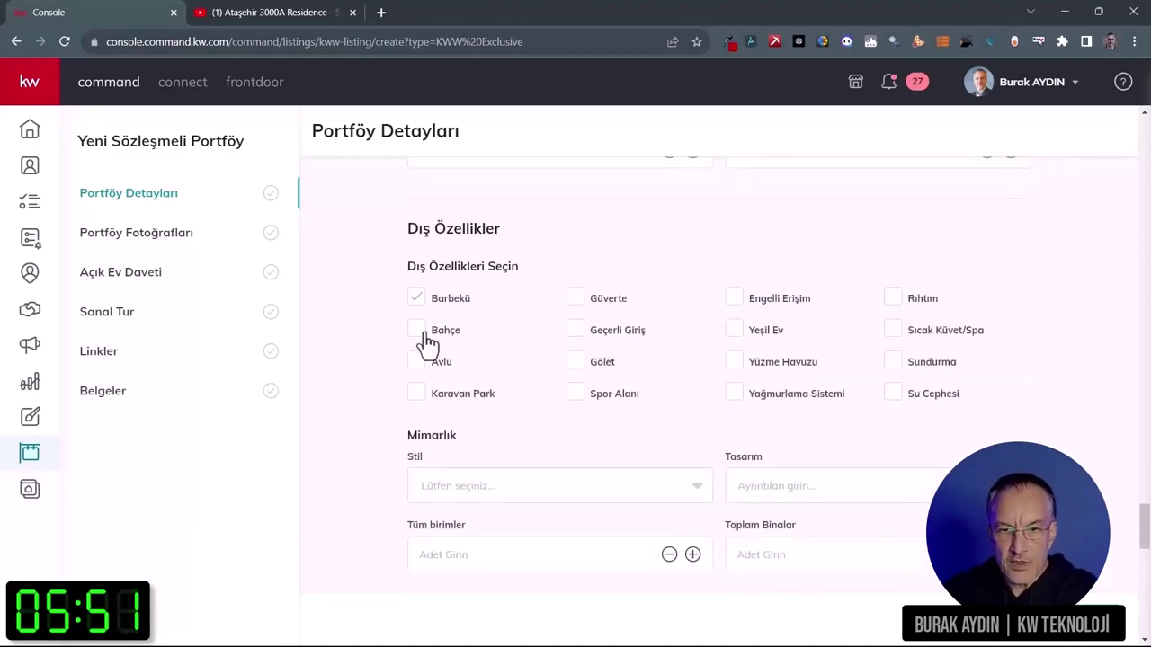
{"action": "left_click", "coordinate": [417, 332]}
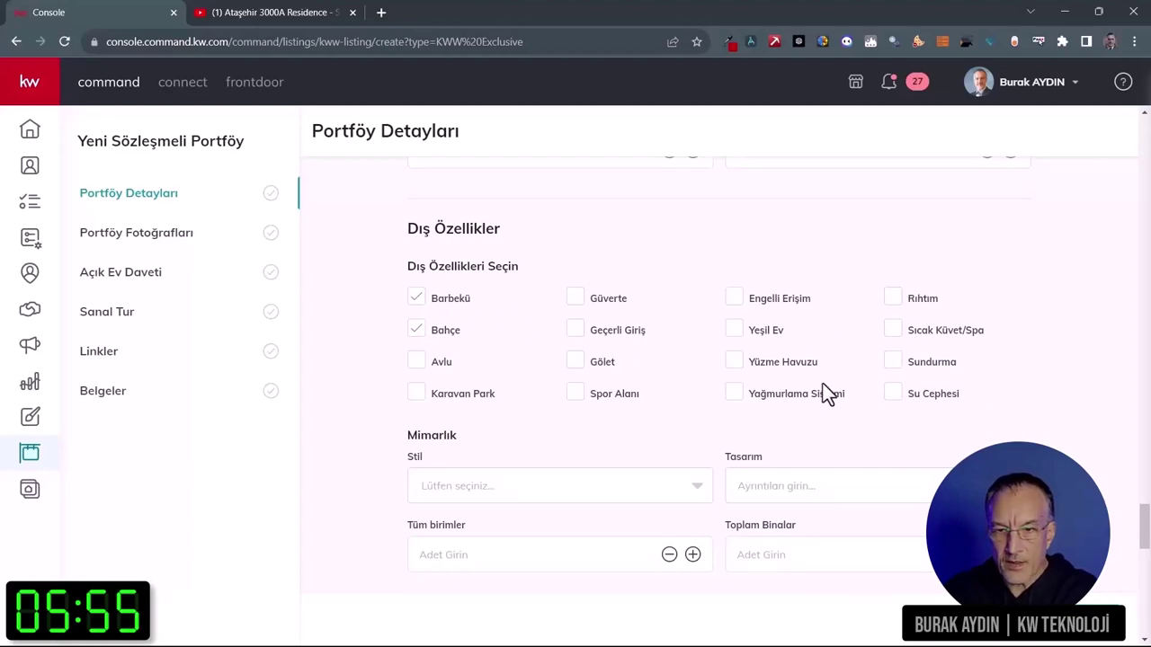
{"action": "left_click", "coordinate": [734, 364]}
Step: Enter 'Bahçe Katı manzarası' as the view description
{"action": "scroll", "coordinate": [639, 417], "scroll_direction": "down", "scroll_amount": 2}
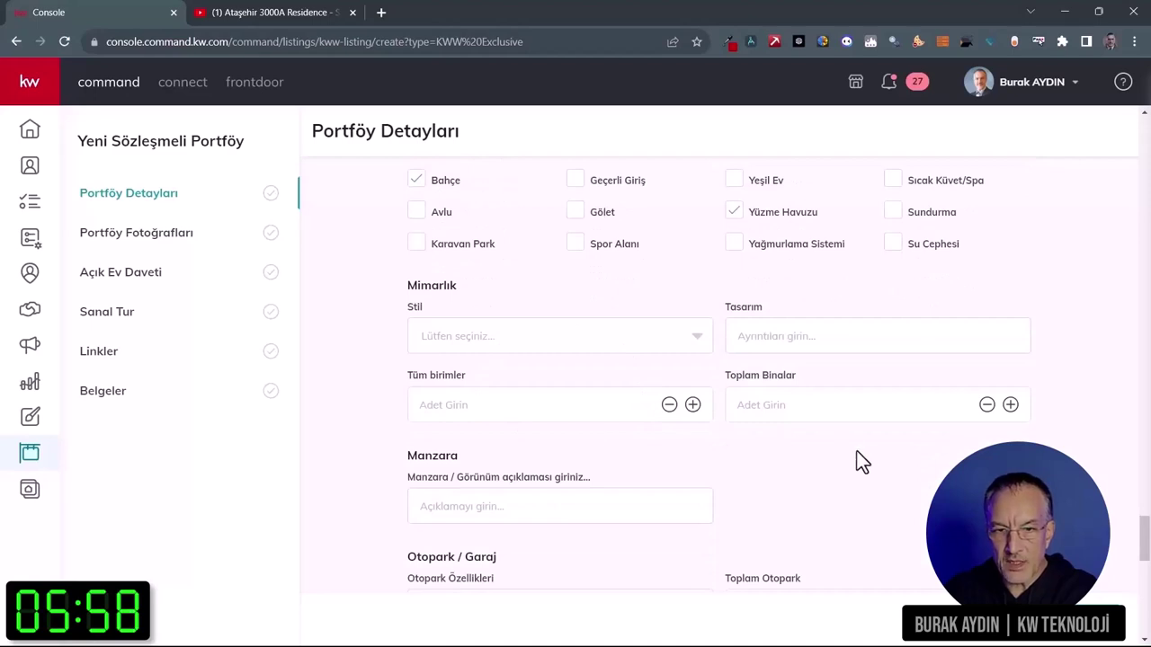
{"action": "scroll", "coordinate": [854, 448], "scroll_direction": "down", "scroll_amount": 3}
{"action": "left_click", "coordinate": [580, 284]}
{"action": "type", "text": "Bahçe Katı manzarası"}
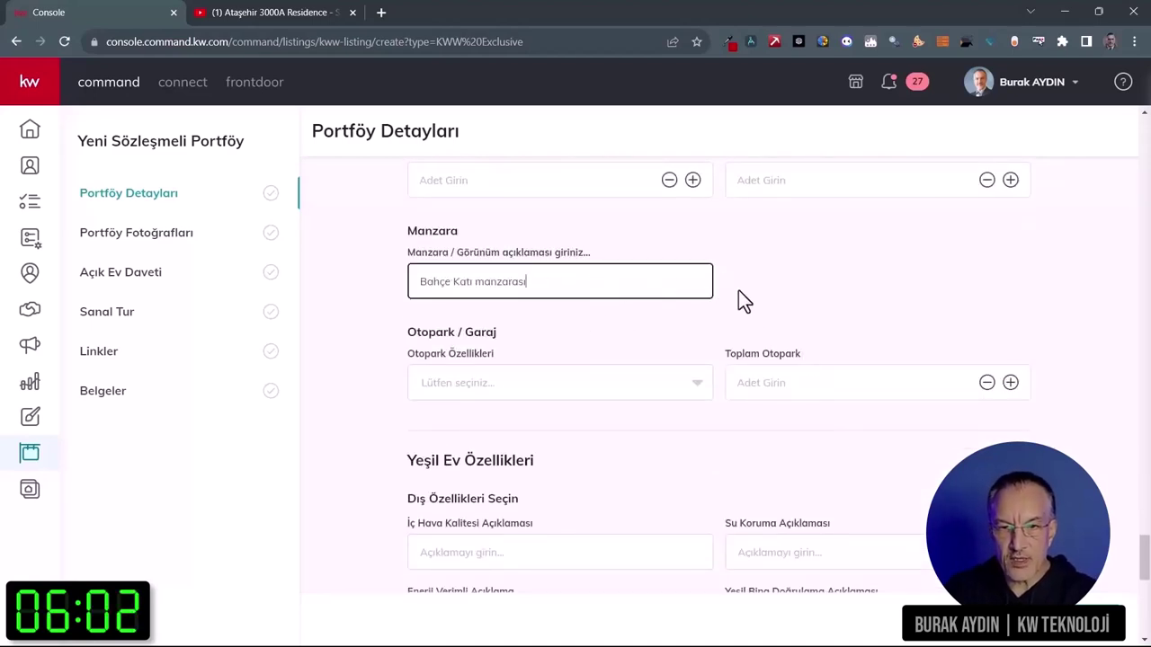
Step: Choose Kapalı Otopark as the parking type with 2 total spaces
{"action": "left_click", "coordinate": [578, 389]}
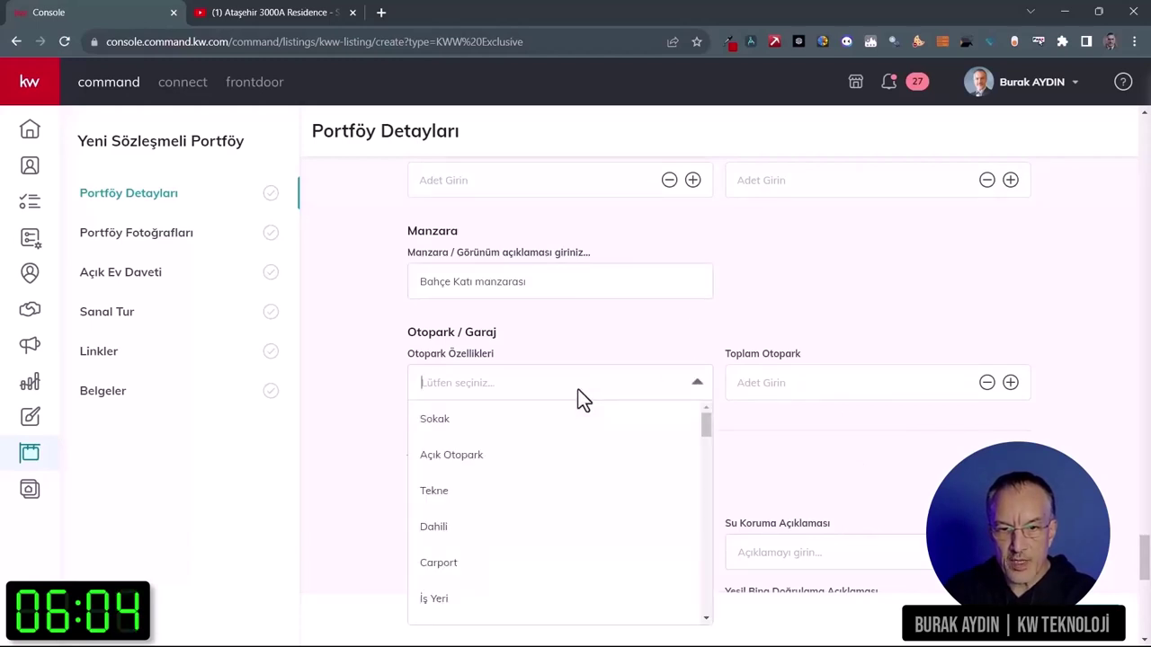
{"action": "type", "text": "kap"}
{"action": "left_click", "coordinate": [495, 424]}
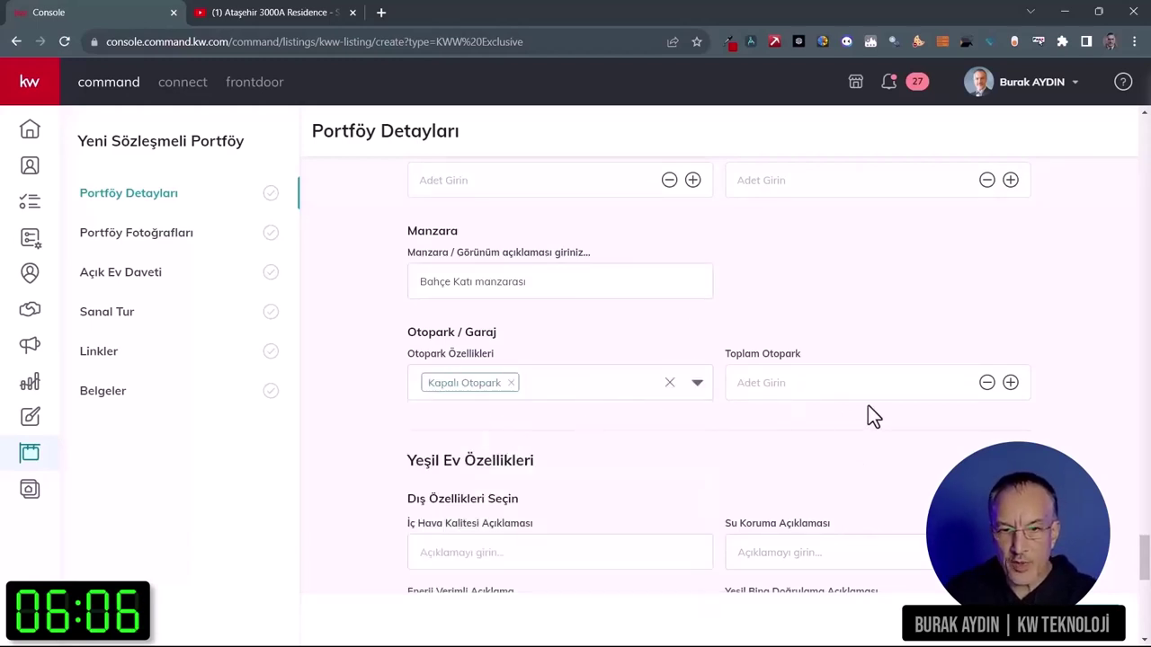
{"action": "left_click", "coordinate": [1011, 384]}
{"action": "left_click", "coordinate": [1011, 384]}
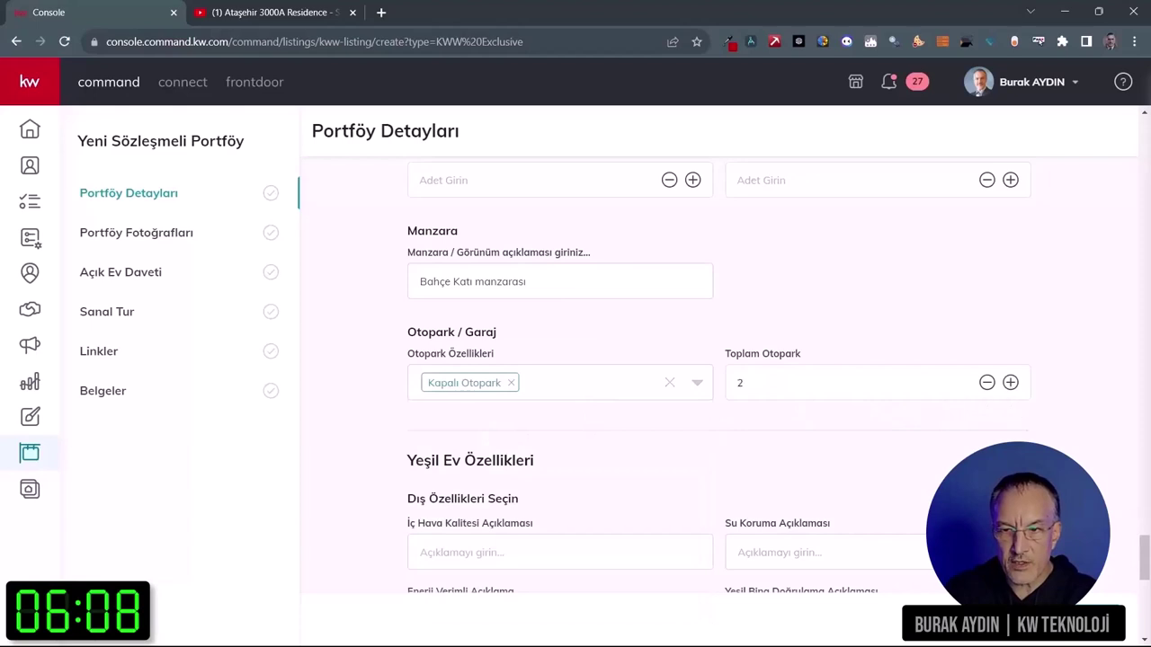
Step: Enter ANT Yapı as the construction firm and submit the listing details
{"action": "scroll", "coordinate": [904, 454], "scroll_direction": "down", "scroll_amount": 3}
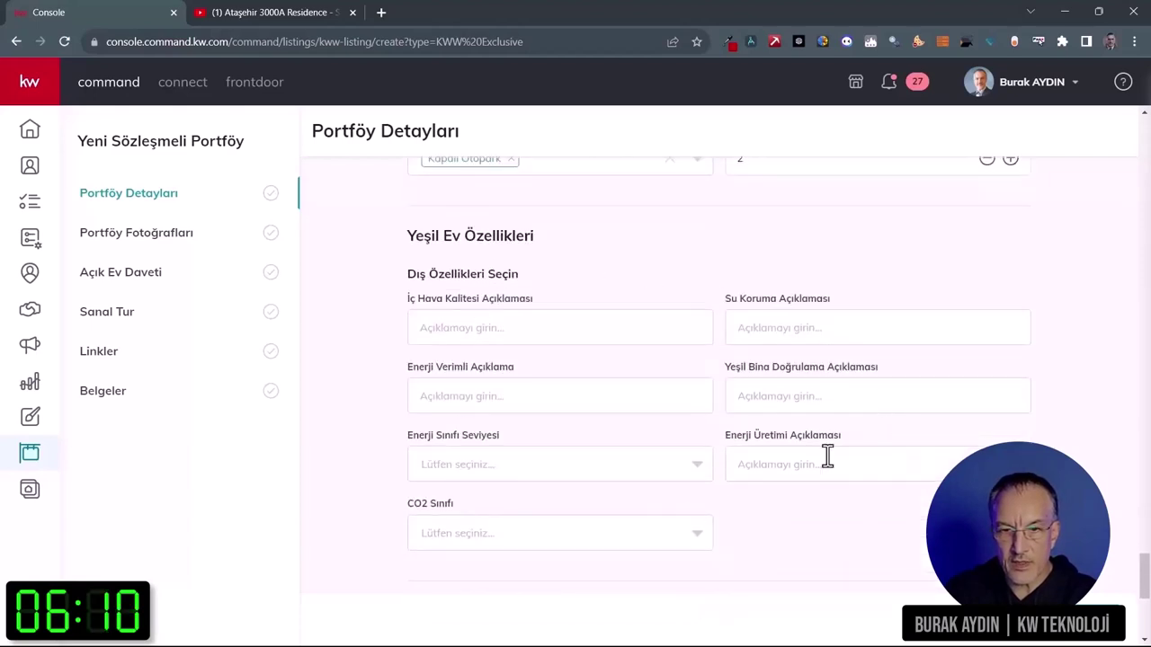
{"action": "scroll", "coordinate": [841, 485], "scroll_direction": "down", "scroll_amount": 1}
{"action": "scroll", "coordinate": [850, 512], "scroll_direction": "down", "scroll_amount": 3}
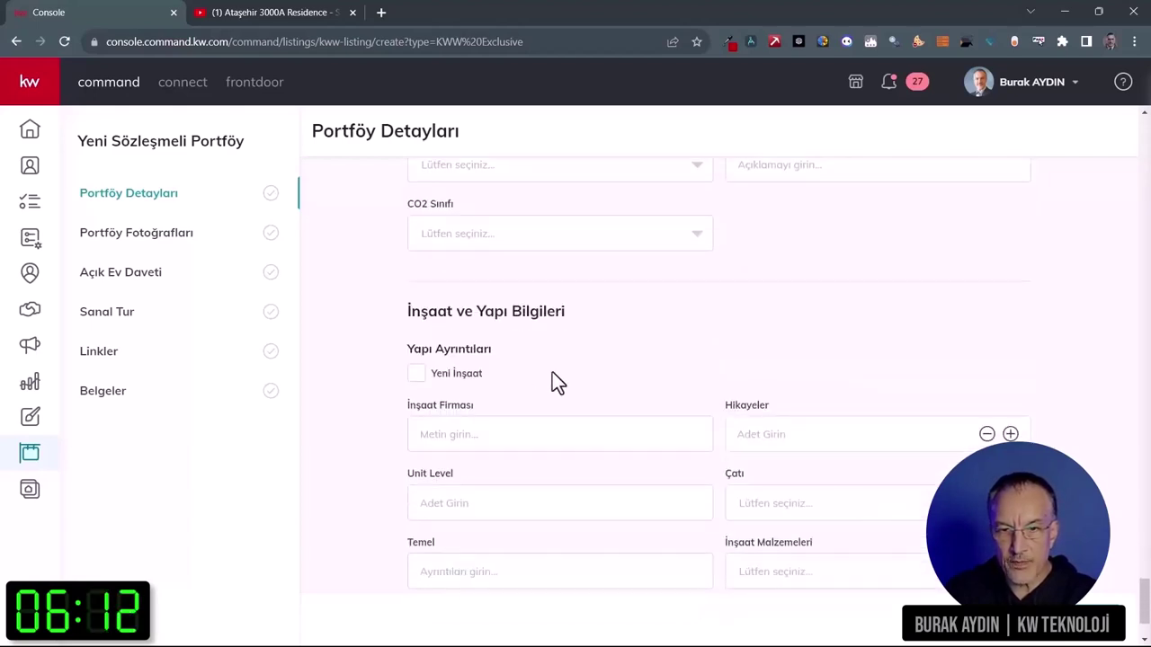
{"action": "scroll", "coordinate": [641, 366], "scroll_direction": "down", "scroll_amount": 1}
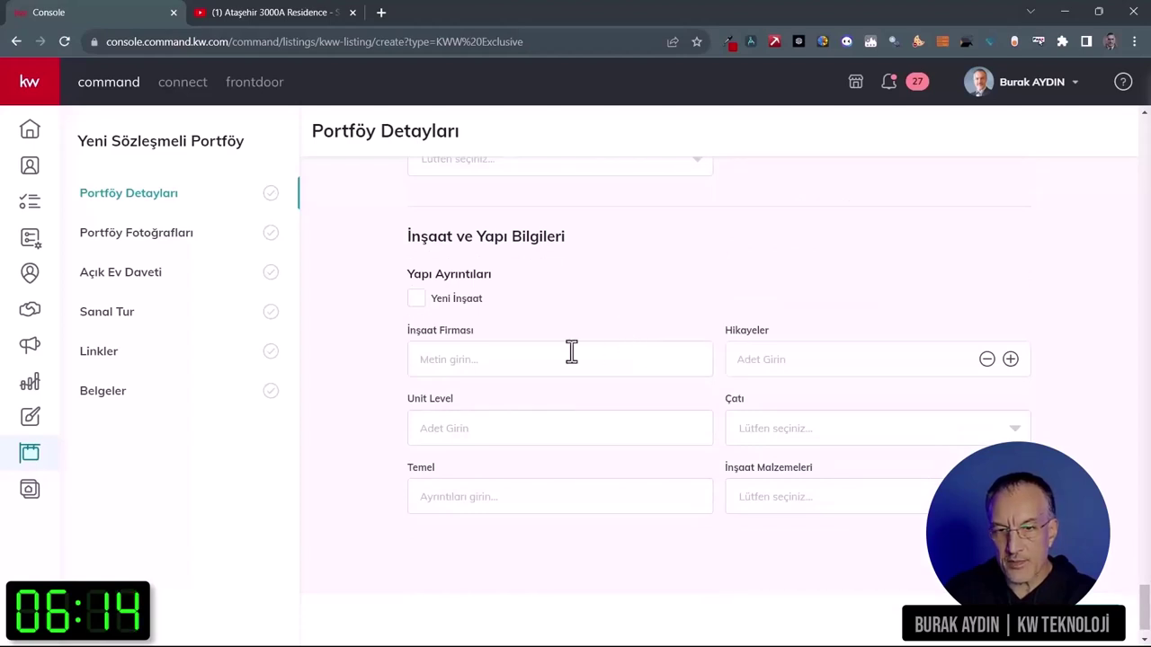
{"action": "left_click", "coordinate": [485, 355]}
{"action": "type", "text": "ANT Yapı"}
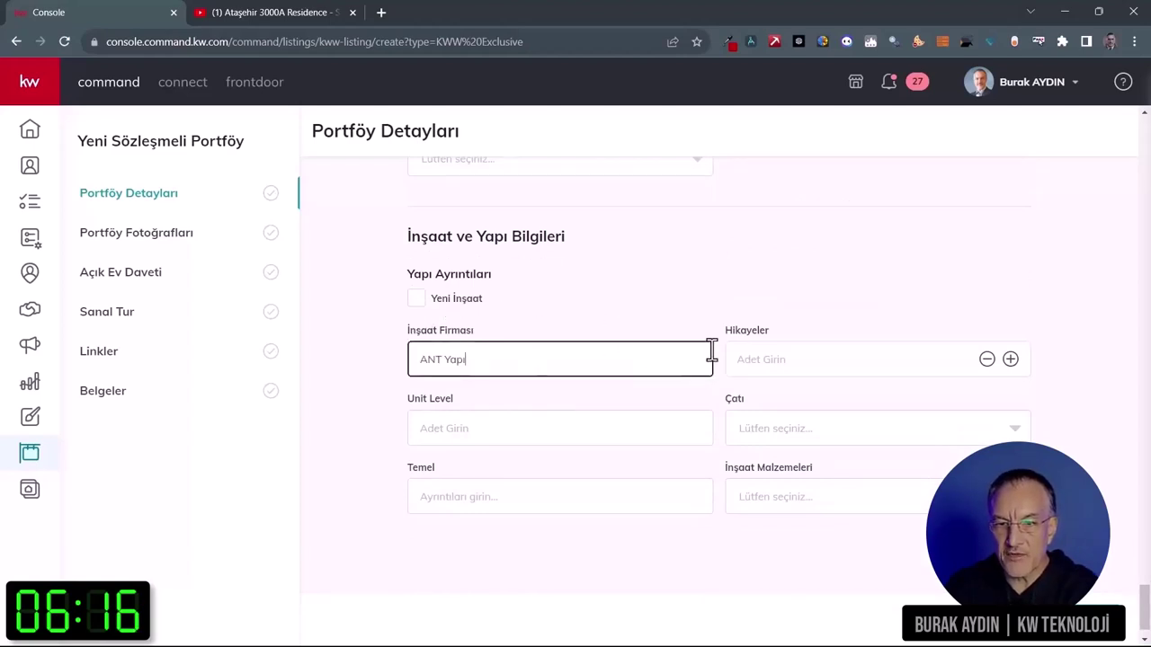
{"action": "scroll", "coordinate": [696, 341], "scroll_direction": "down", "scroll_amount": 1}
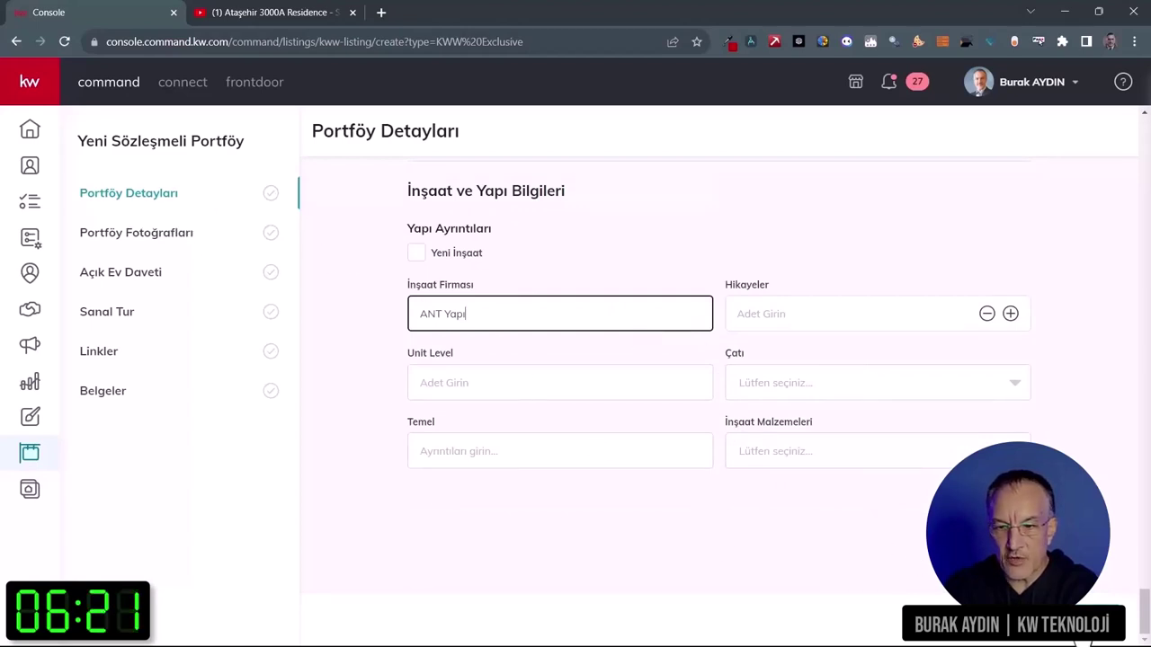
{"action": "key", "text": "Return"}
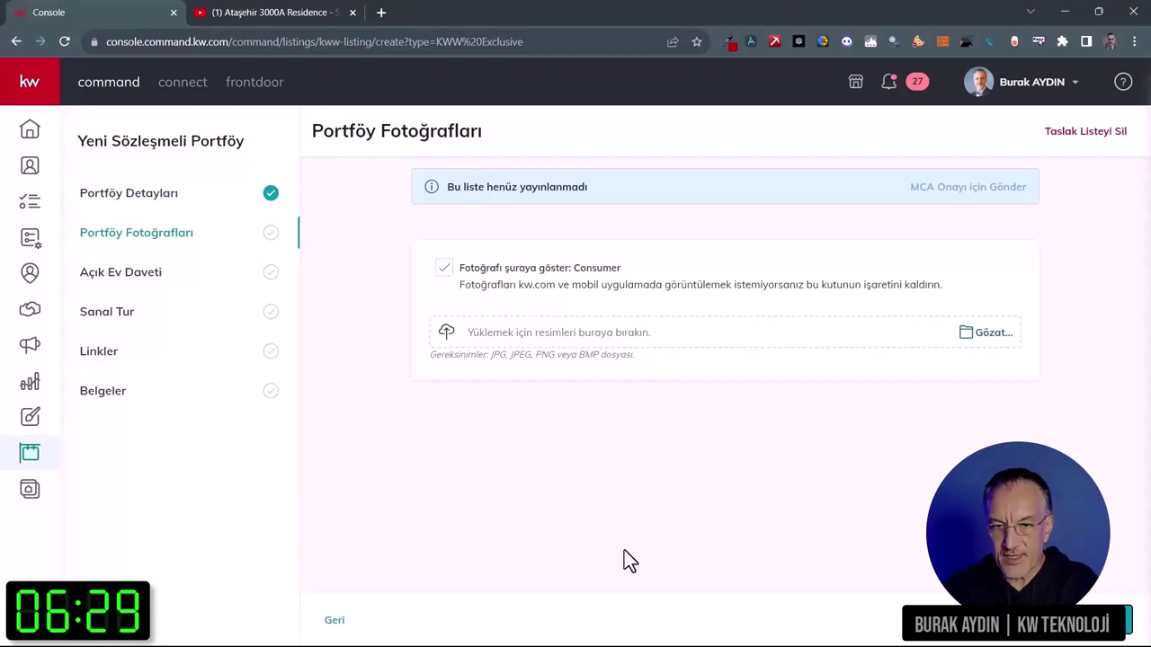
Step: Upload portfoy (1) through portfoy (21) from the Fotoğraflar folder as listing photos
{"action": "left_click", "coordinate": [576, 345]}
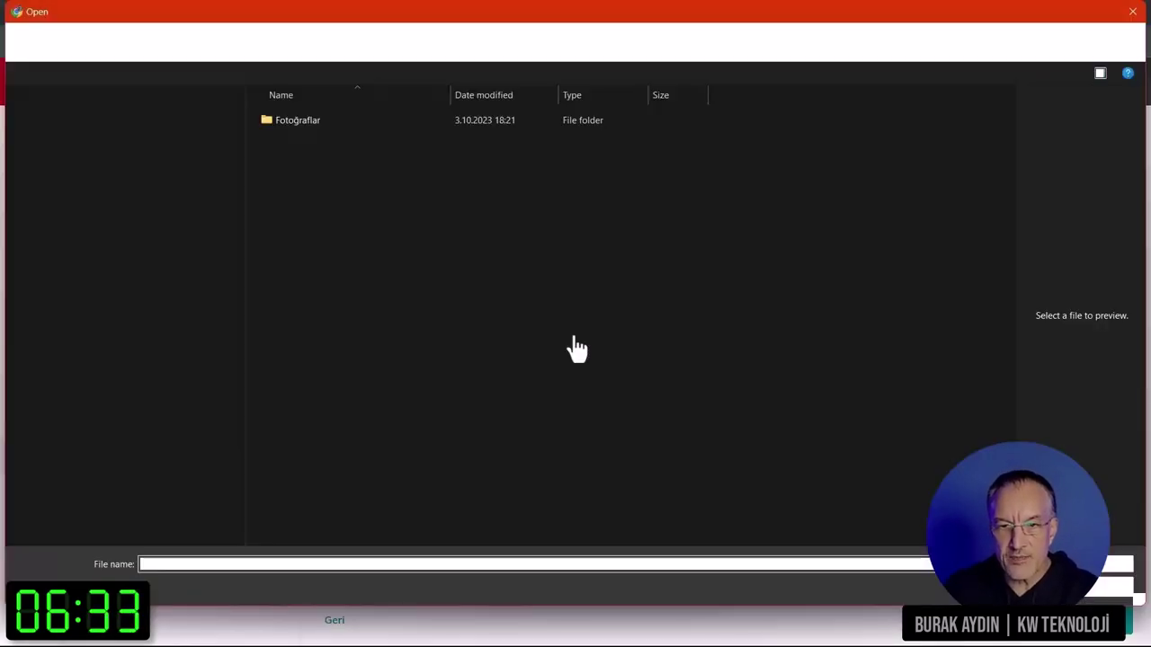
{"action": "double_click", "coordinate": [303, 120]}
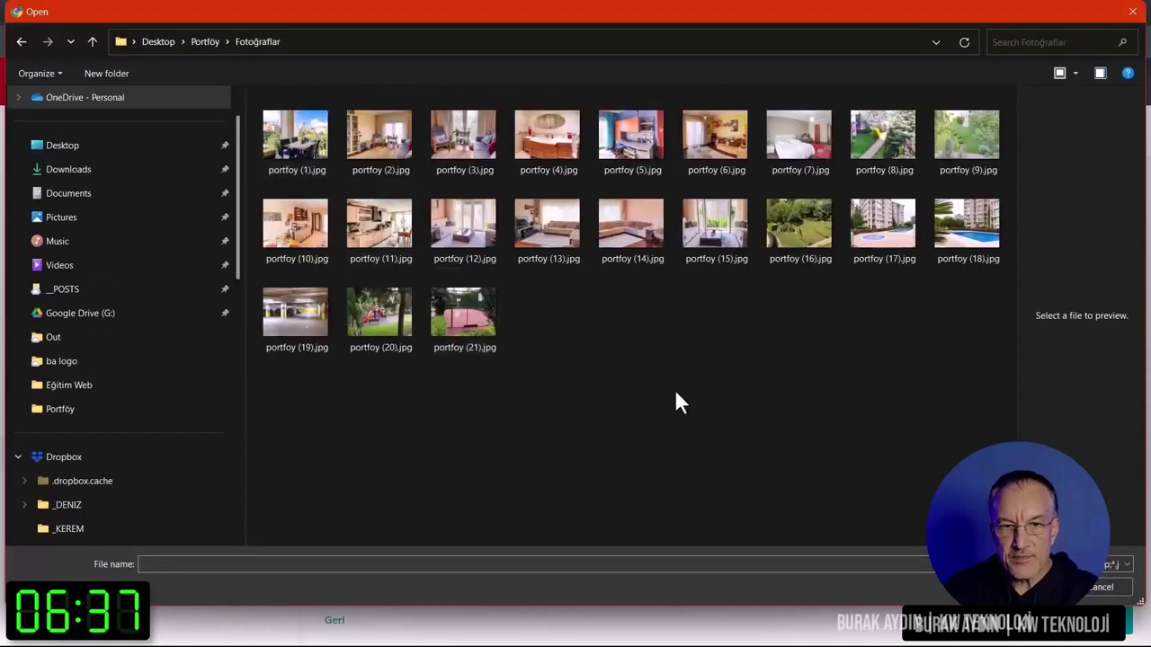
{"action": "left_click", "coordinate": [324, 162]}
{"action": "left_click", "coordinate": [471, 323], "text": "shift"}
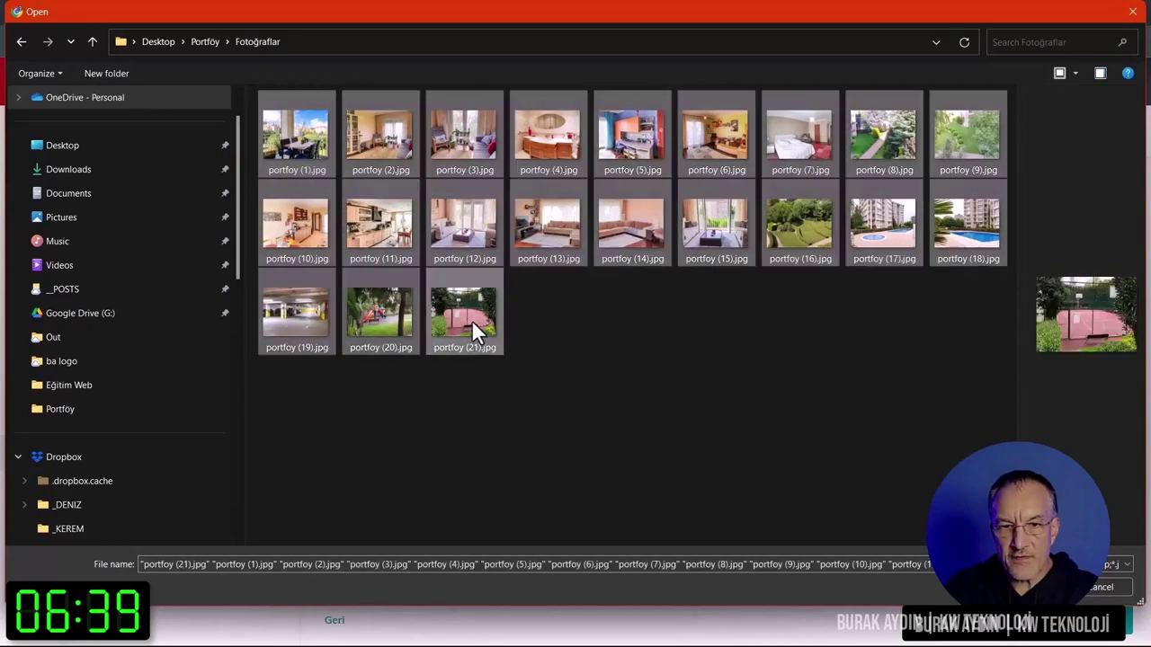
{"action": "left_click", "coordinate": [1029, 583]}
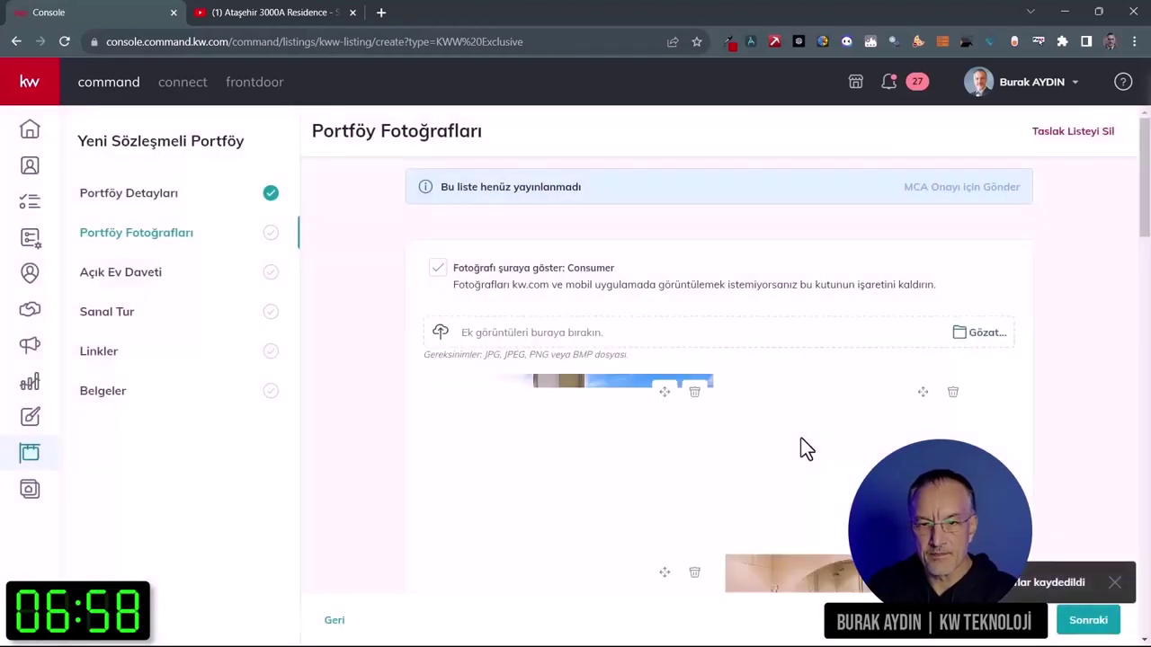
{"action": "scroll", "coordinate": [788, 470], "scroll_direction": "down", "scroll_amount": 20}
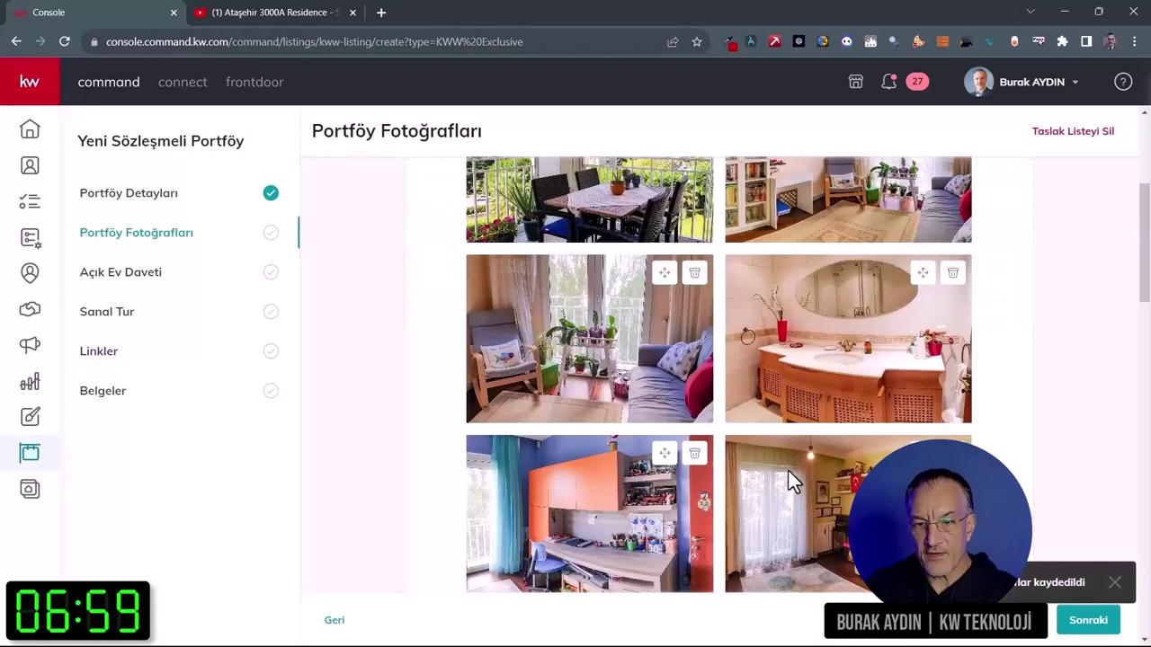
{"action": "scroll", "coordinate": [788, 470], "scroll_direction": "up", "scroll_amount": 20}
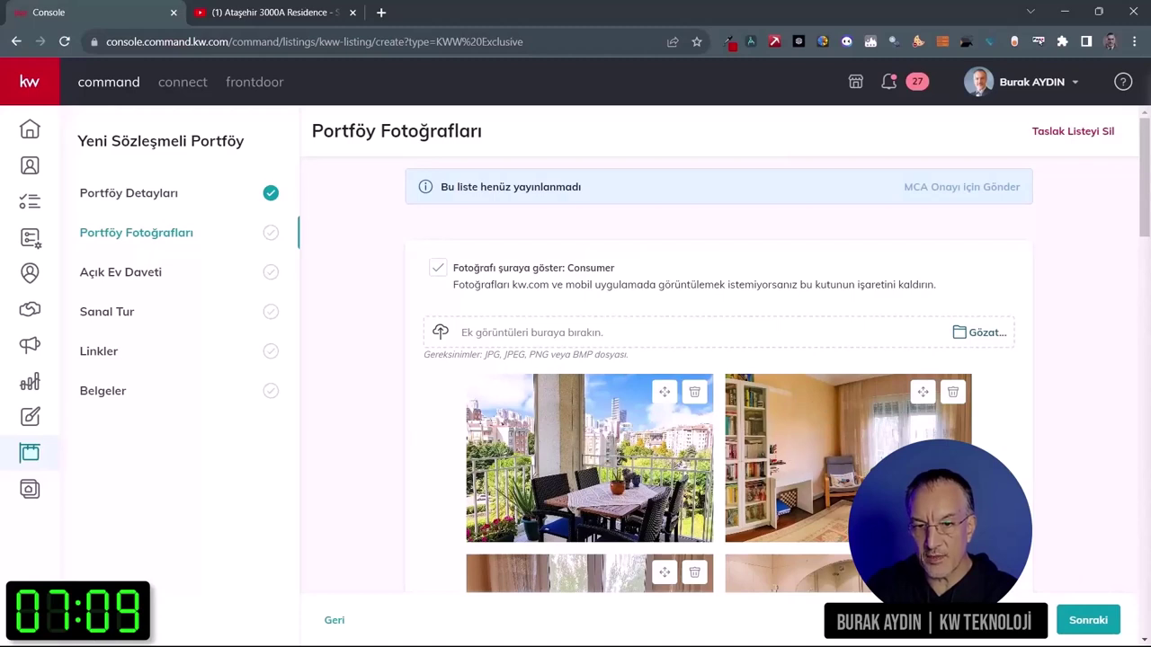
Step: Skip past the open house step and paste the virtual tour description from Word
{"action": "left_click", "coordinate": [1088, 622]}
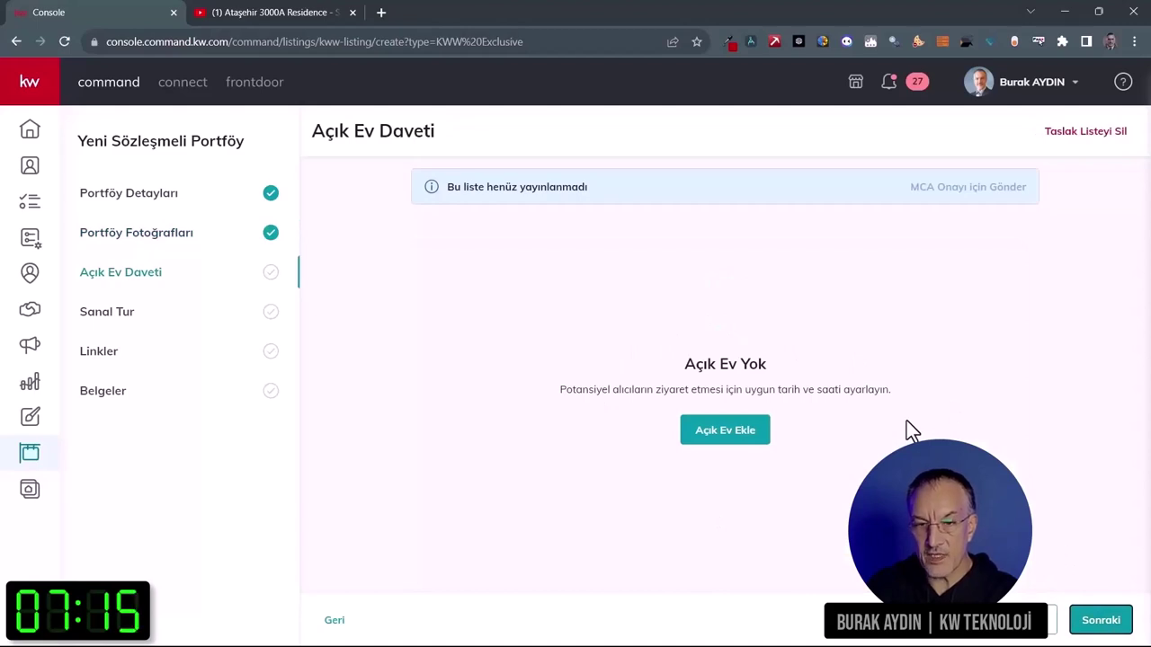
{"action": "left_click", "coordinate": [1098, 622]}
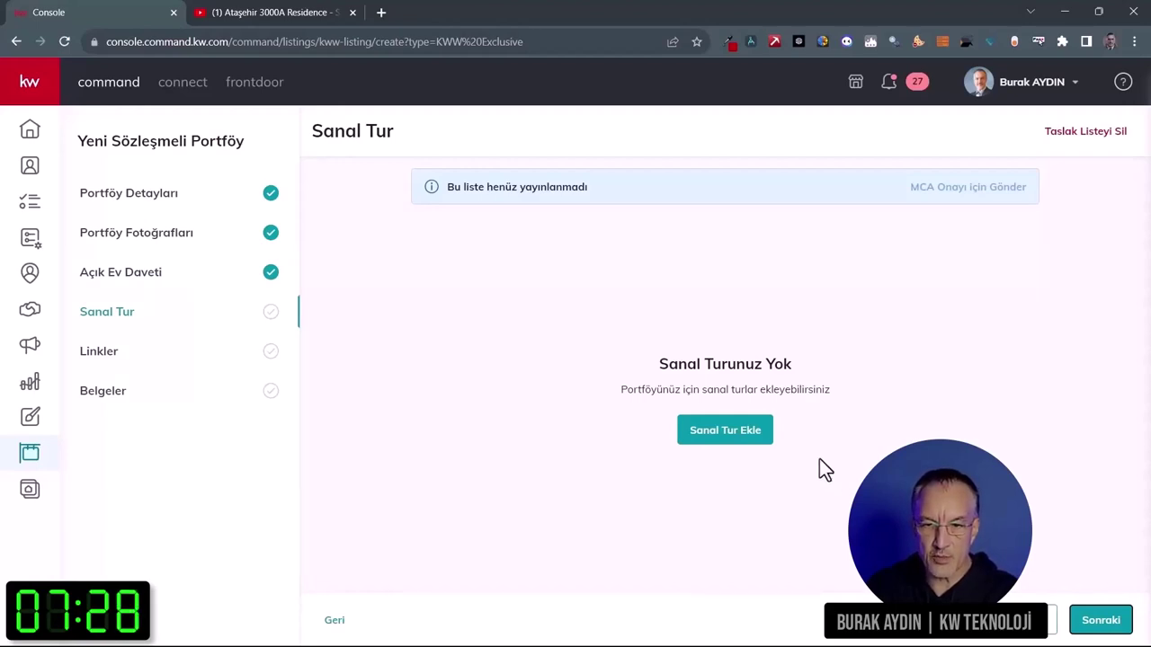
{"action": "left_click", "coordinate": [755, 439]}
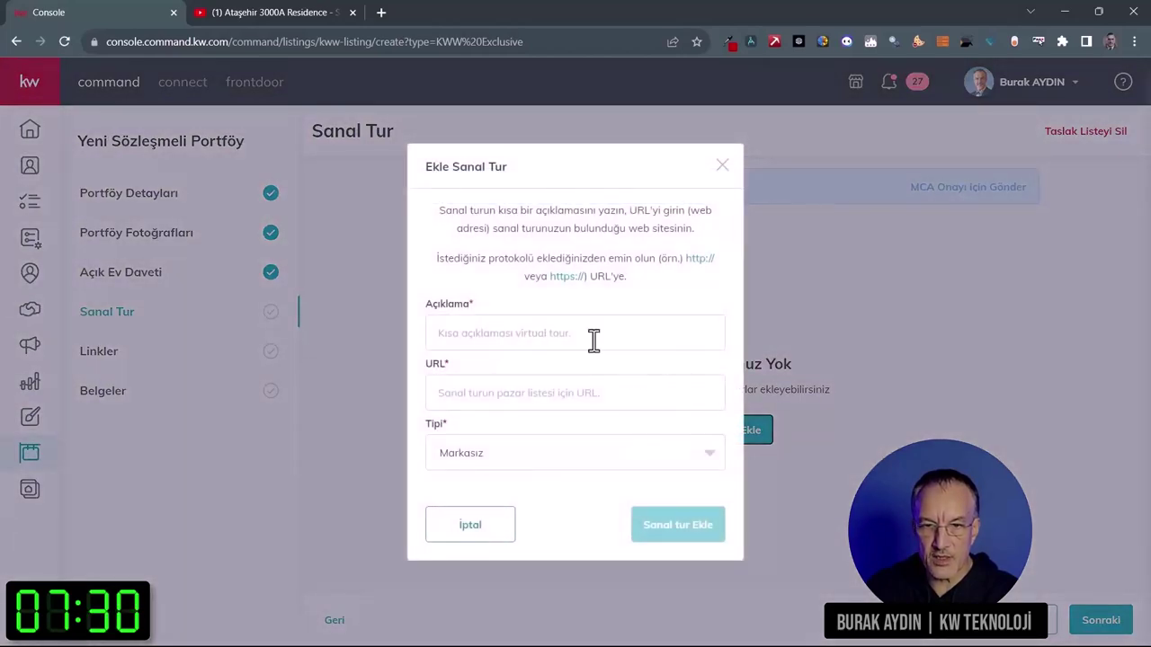
{"action": "key", "text": "alt+Tab"}
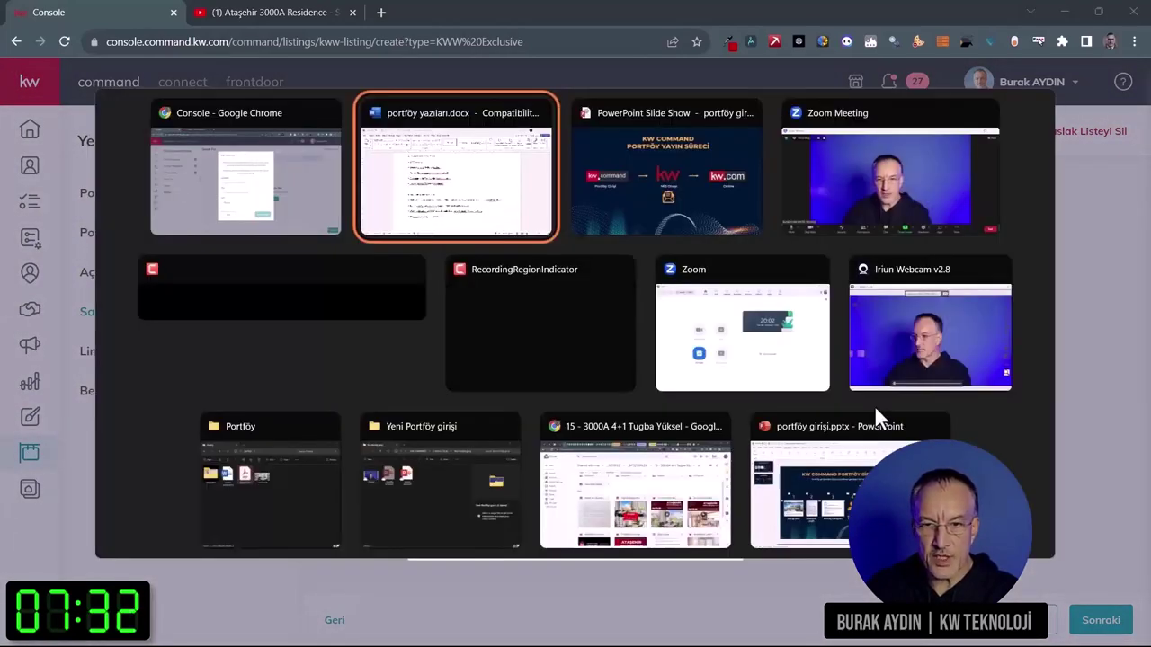
{"action": "scroll", "coordinate": [565, 306], "scroll_direction": "up", "scroll_amount": 10}
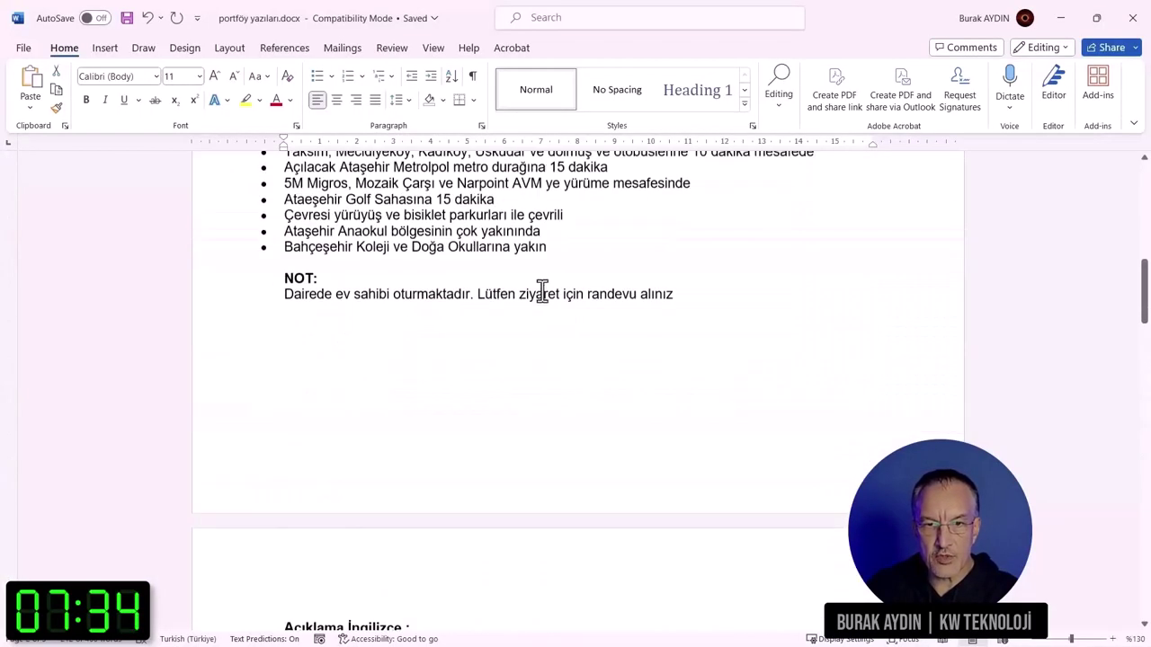
{"action": "scroll", "coordinate": [542, 294], "scroll_direction": "up", "scroll_amount": 15}
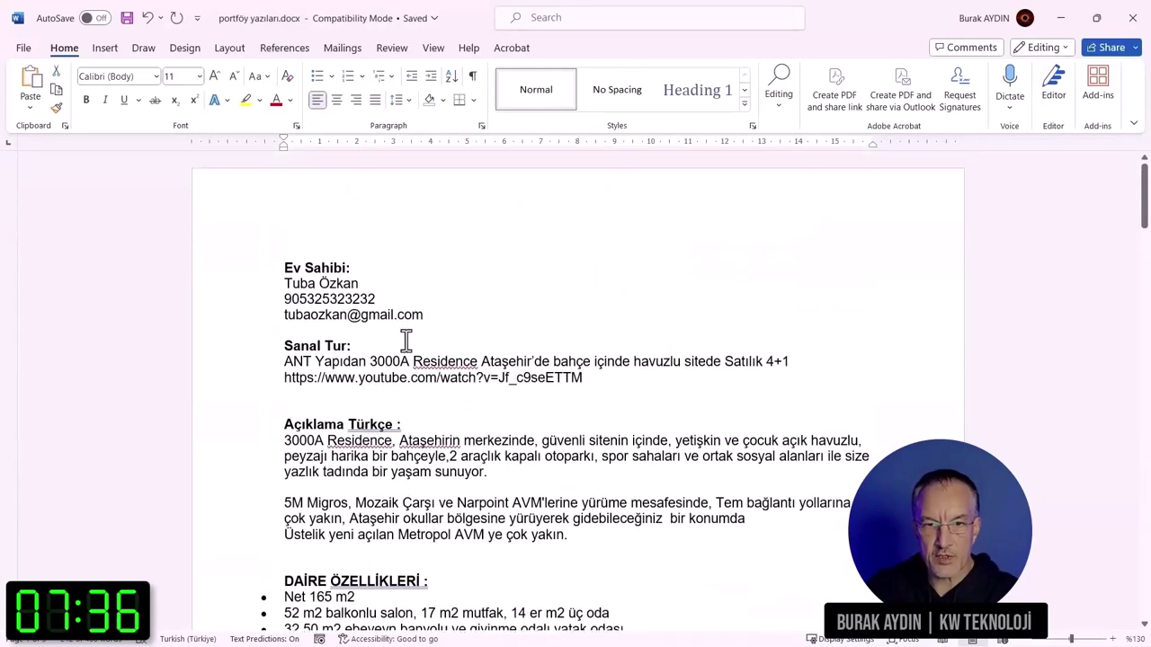
{"action": "left_click_drag", "start_coordinate": [286, 361], "coordinate": [790, 366]}
{"action": "key", "text": "alt+Tab"}
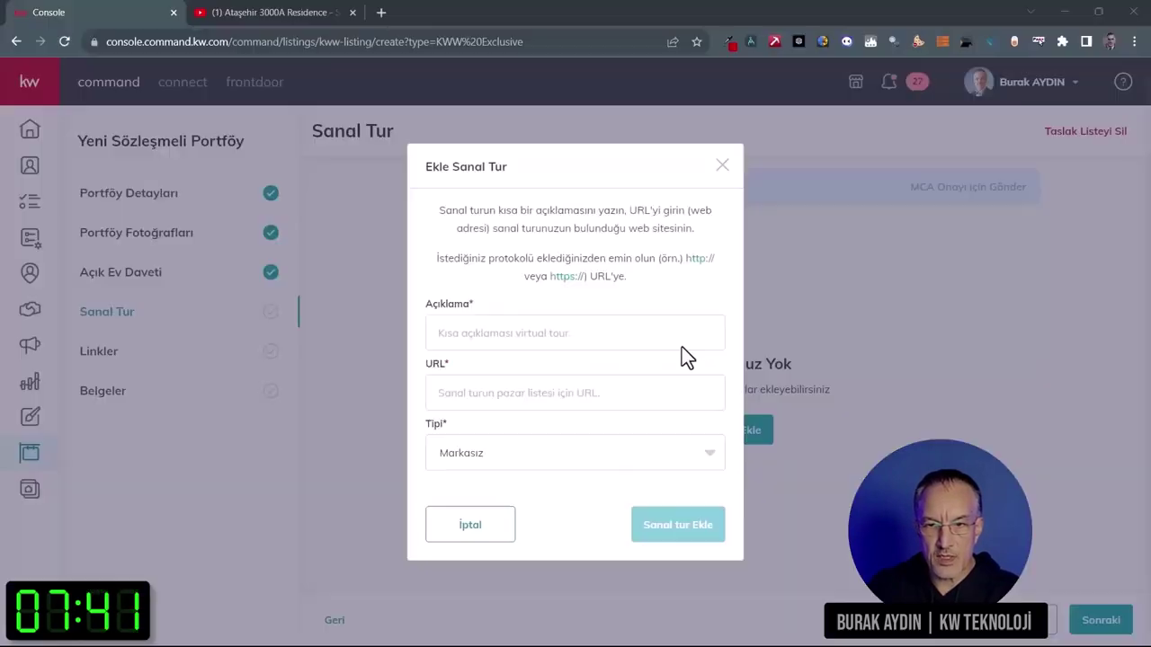
{"action": "left_click", "coordinate": [570, 331]}
{"action": "key", "text": "ctrl+v"}
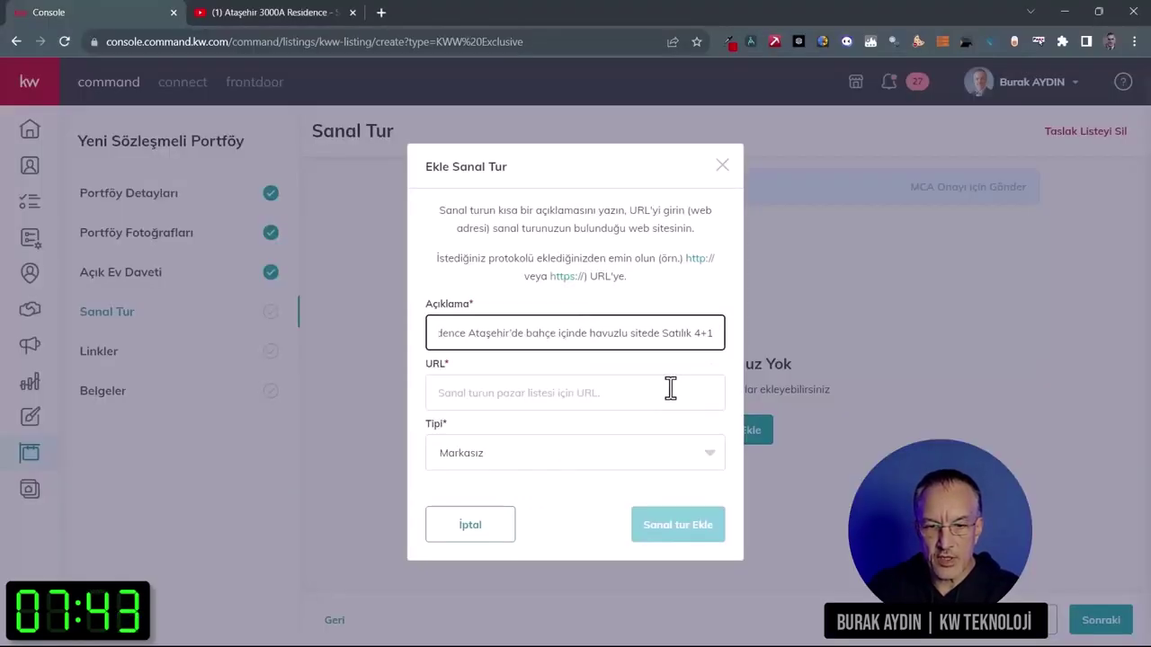
Step: Paste the YouTube tour link, add the virtual tour, and continue to Linkler
{"action": "key", "text": "alt+Tab"}
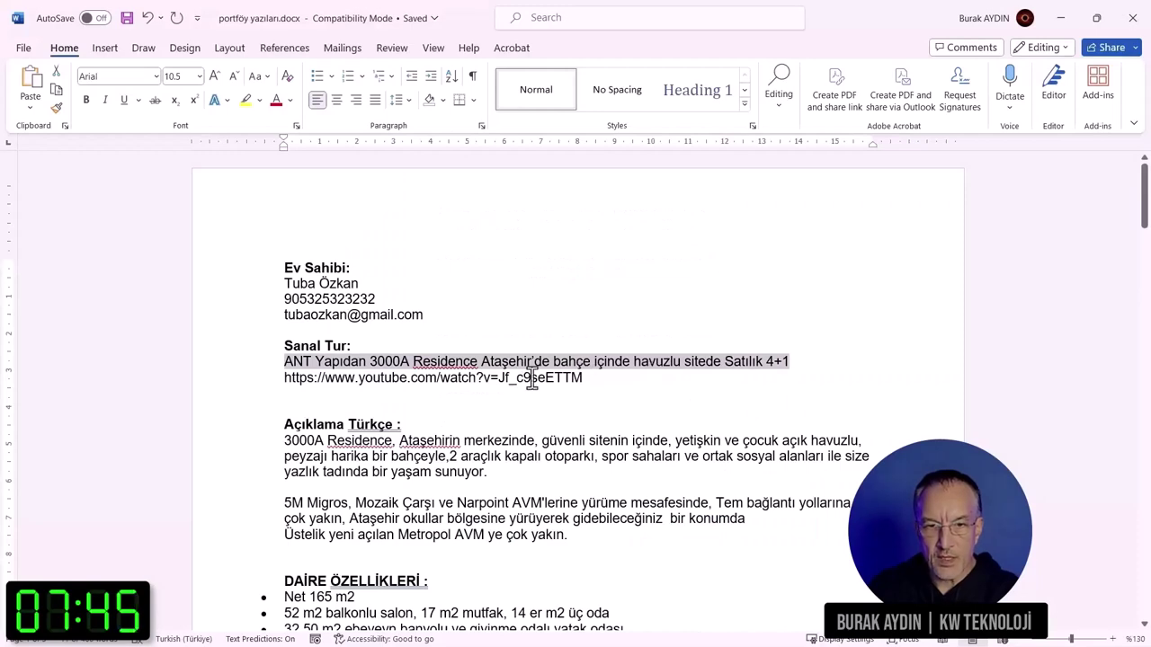
{"action": "left_click_drag", "start_coordinate": [532, 379], "coordinate": [282, 380]}
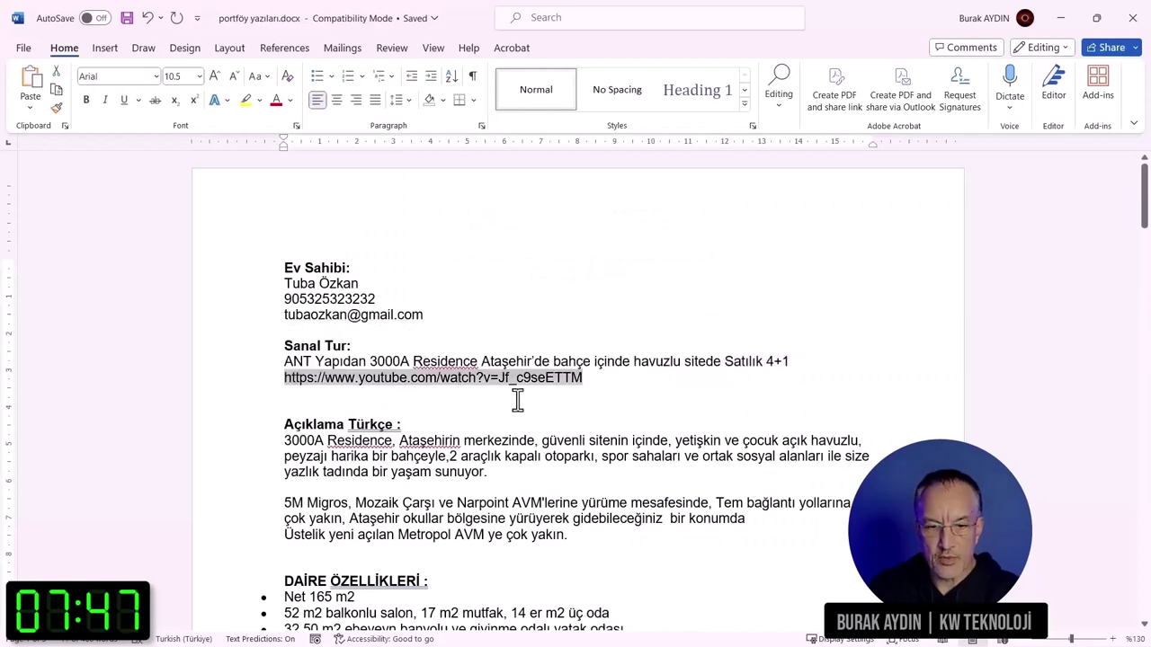
{"action": "key", "text": "ctrl+c"}
{"action": "key", "text": "alt+Tab"}
{"action": "left_click", "coordinate": [569, 393]}
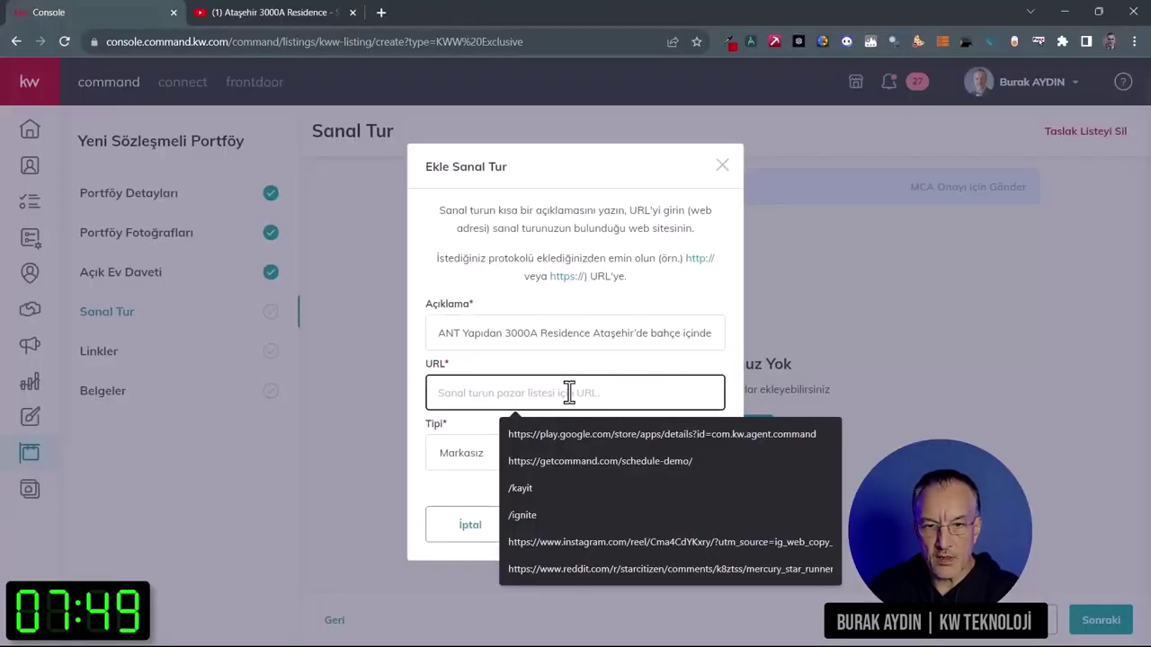
{"action": "key", "text": "ctrl+v"}
{"action": "left_click", "coordinate": [692, 539]}
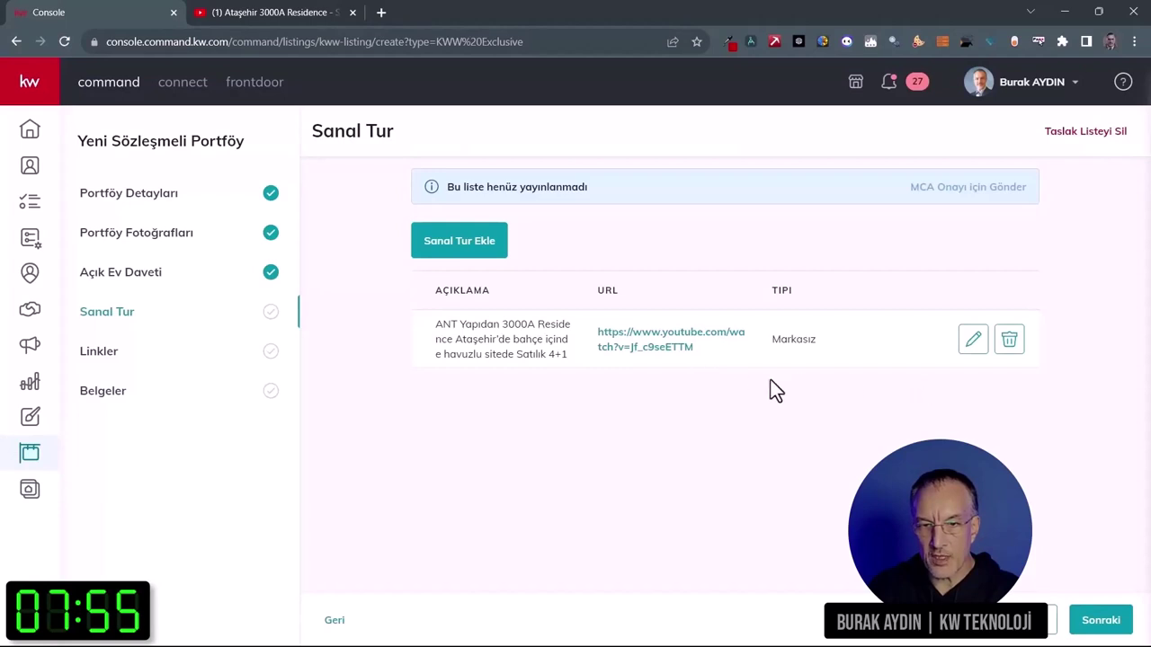
{"action": "left_click", "coordinate": [1101, 621]}
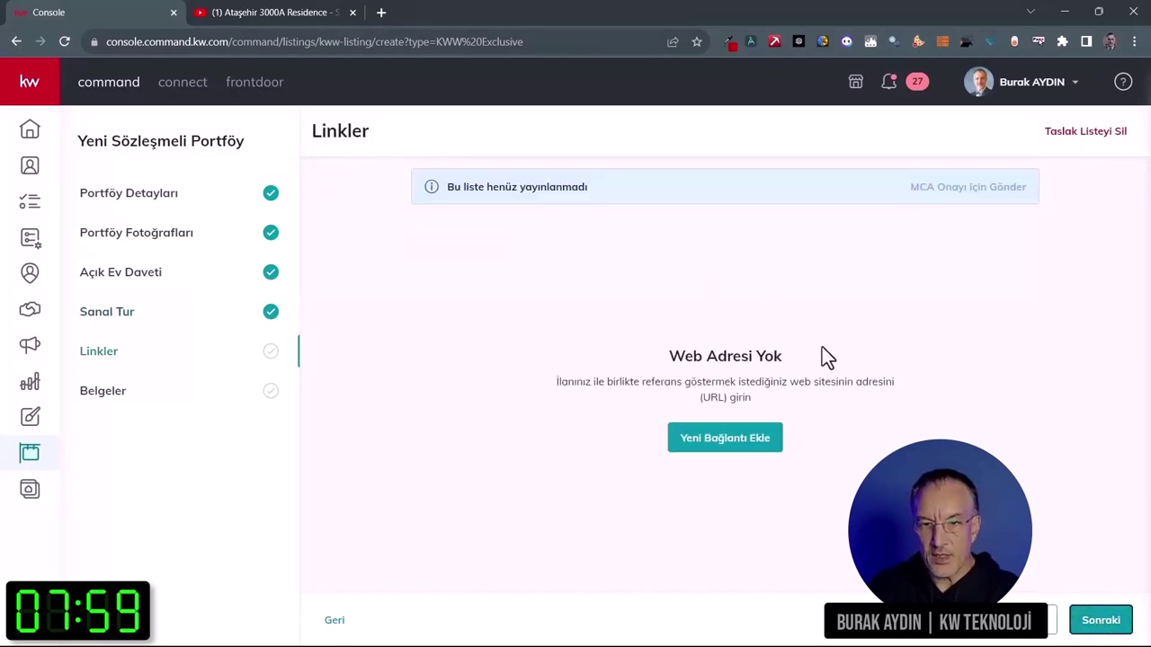
Step: Add a 'Web Sitem' link to the agent's kw.com site and continue to Belgeler
{"action": "left_click", "coordinate": [743, 445]}
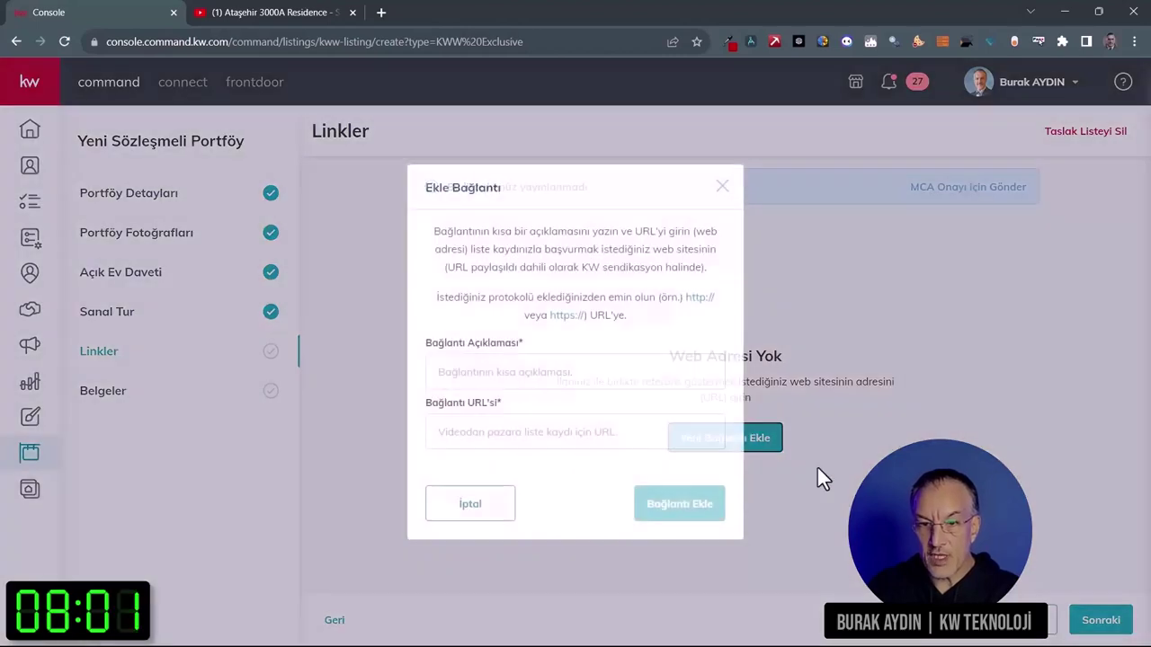
{"action": "left_click", "coordinate": [573, 370]}
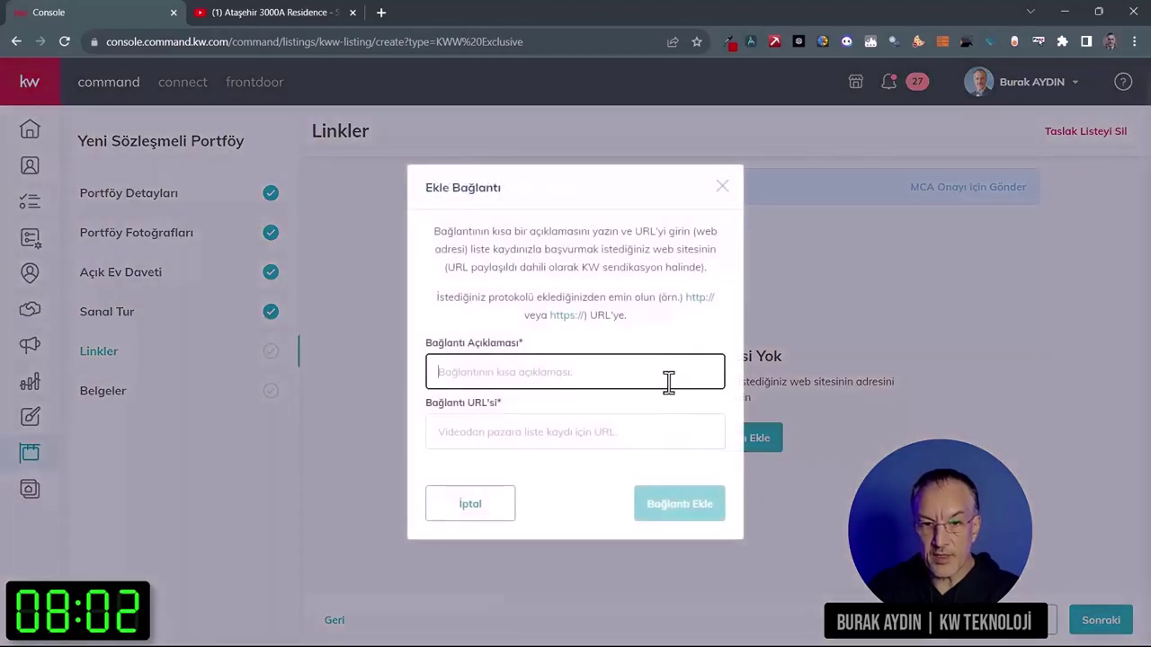
{"action": "type", "text": "Web Sitem"}
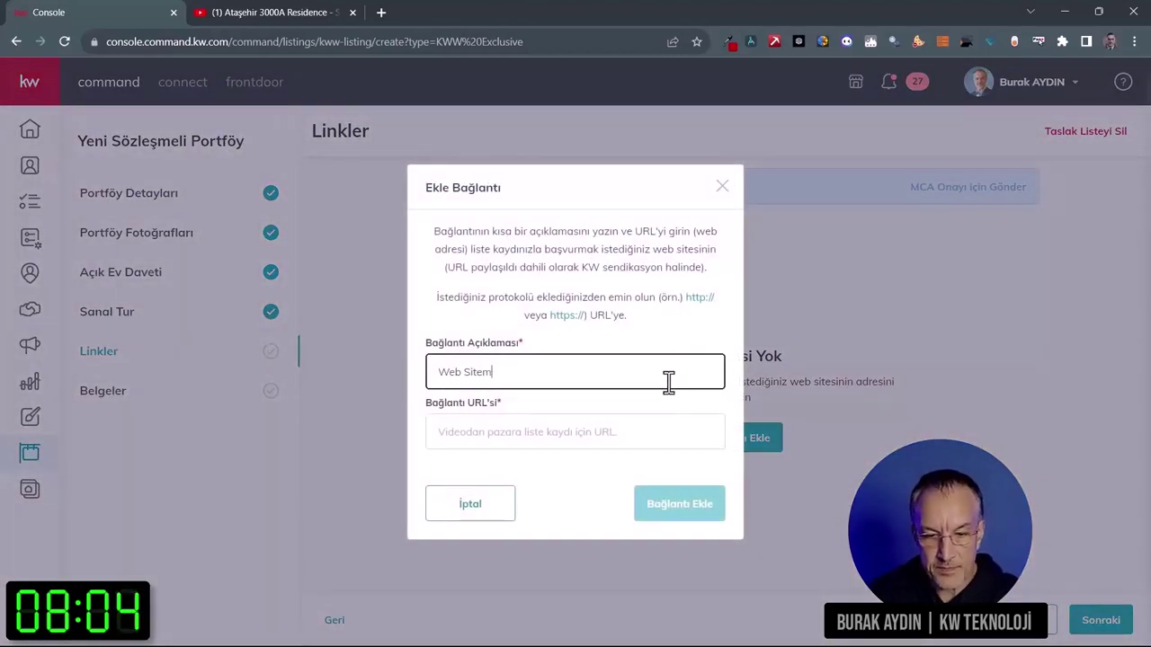
{"action": "left_click", "coordinate": [599, 432]}
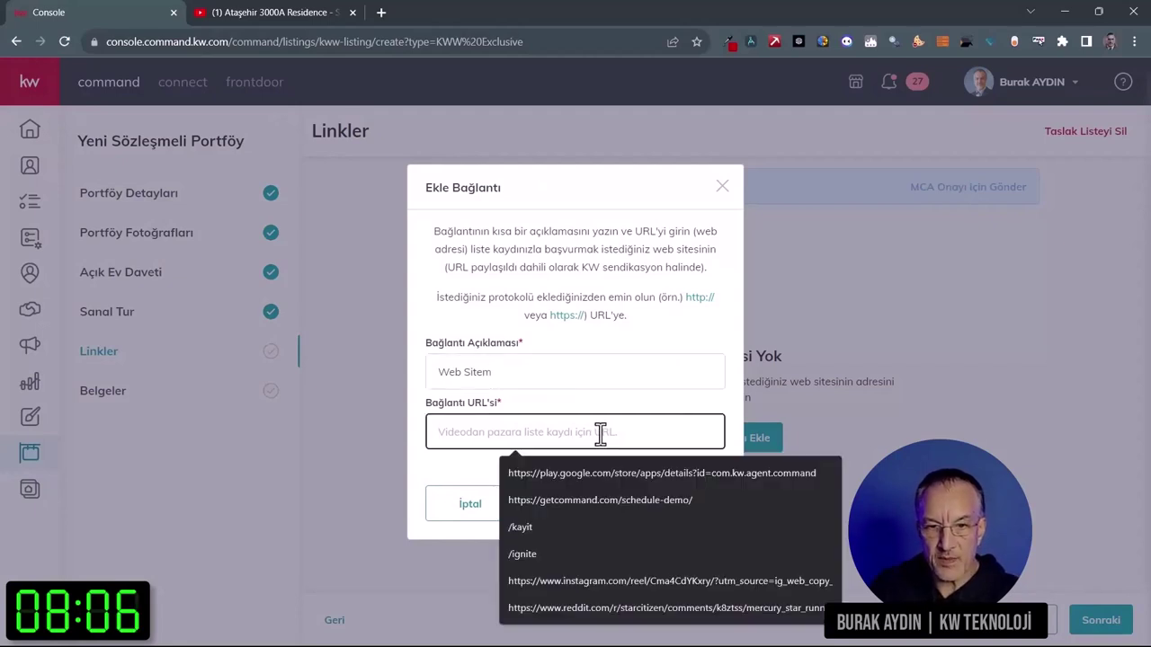
{"action": "type", "text": "https"}
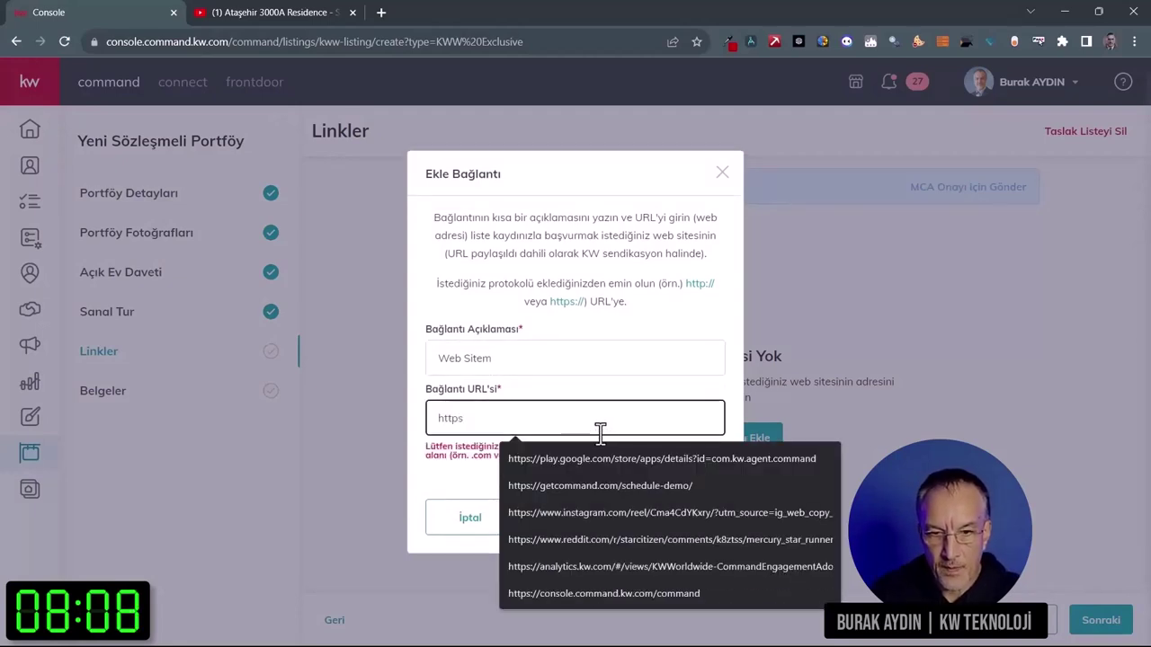
{"action": "type", "text": "://burakaydin"}
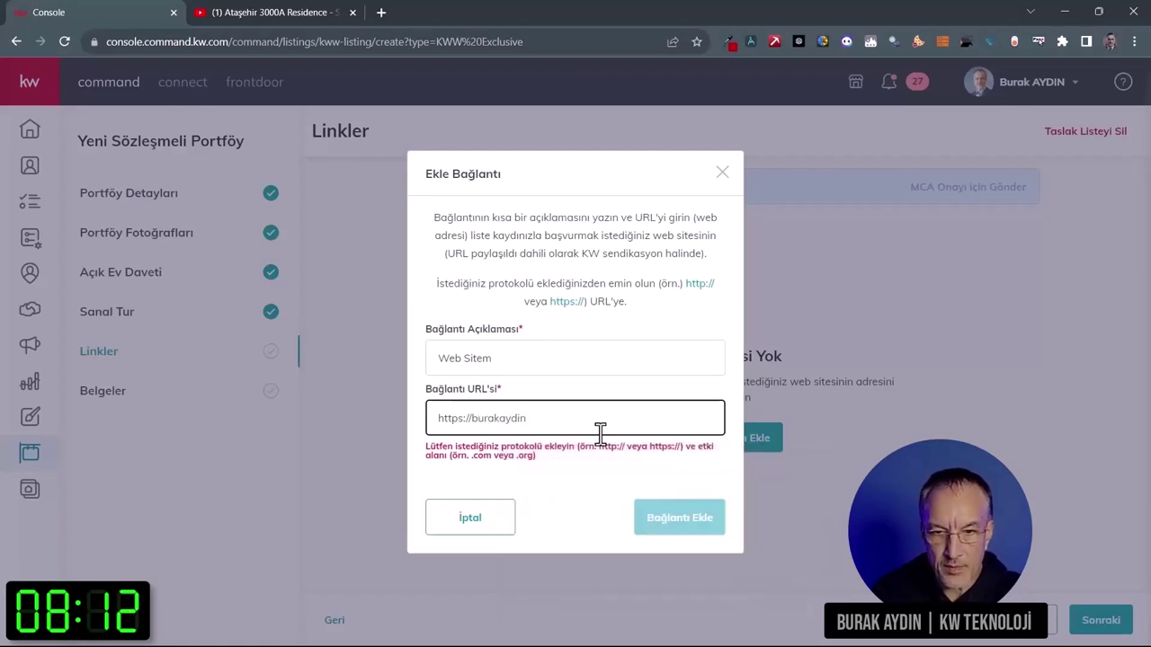
{"action": "type", "text": ".kw.com"}
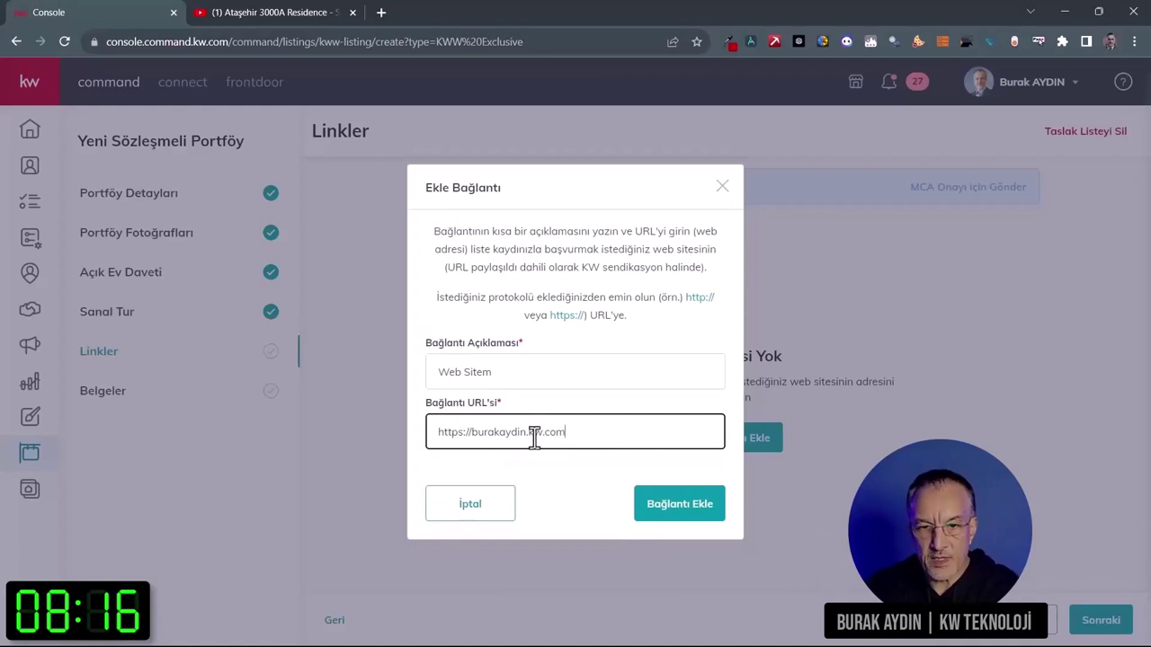
{"action": "left_click", "coordinate": [663, 514]}
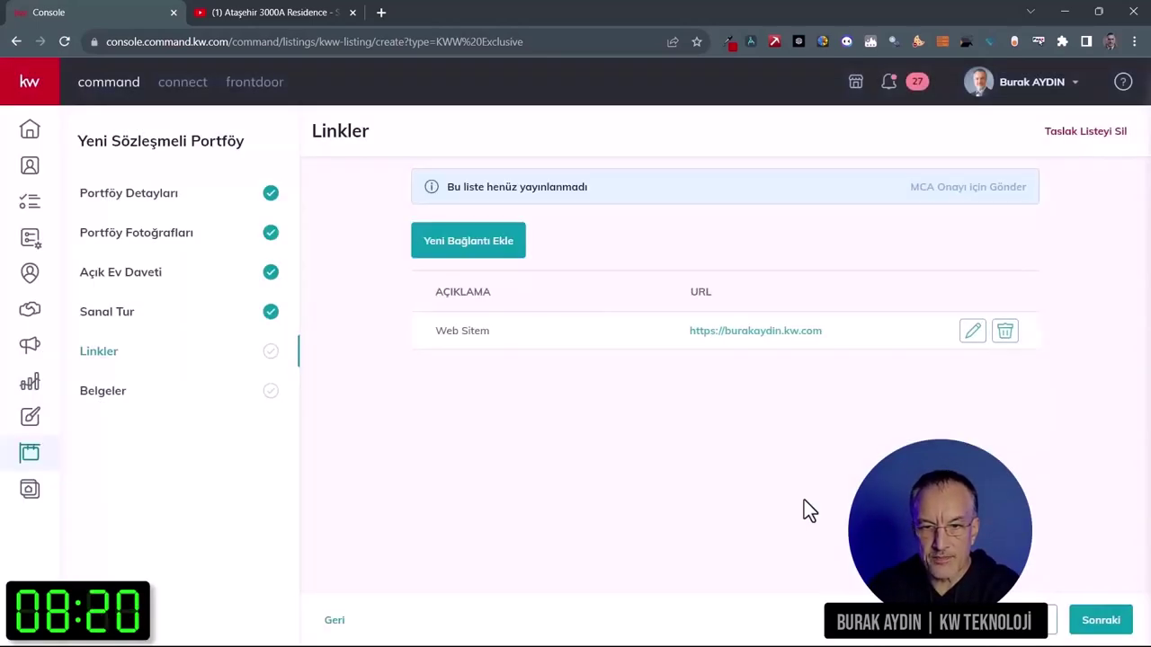
{"action": "left_click", "coordinate": [1100, 619]}
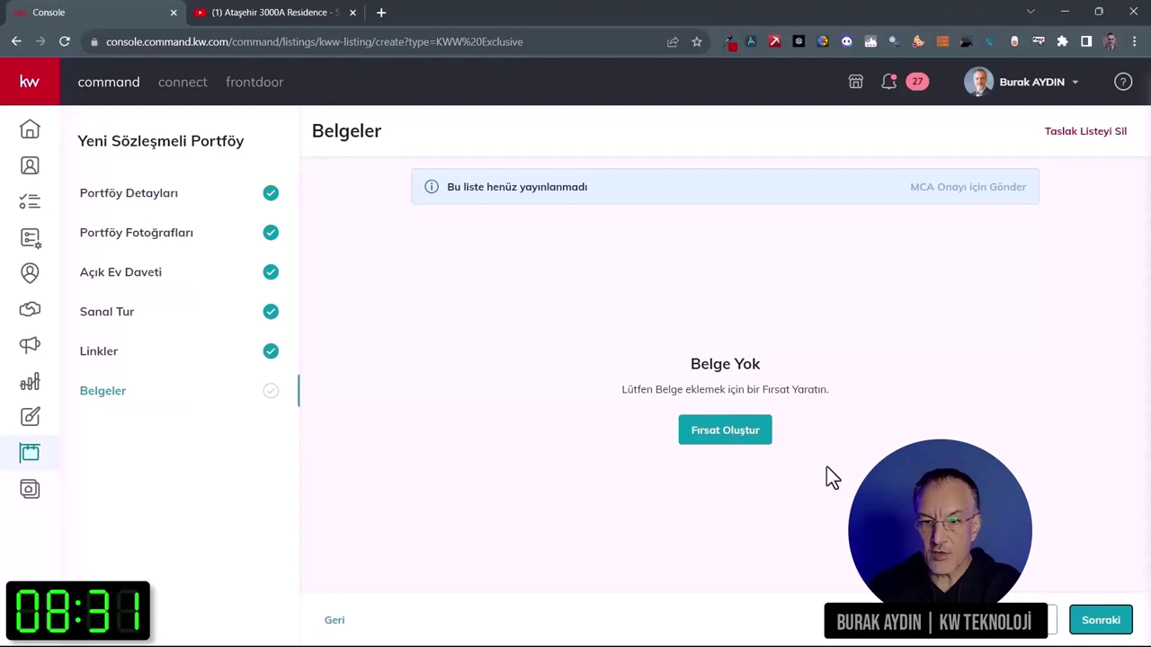
Step: Start an İlan opportunity and add the owner, pasted from Word, as a new client
{"action": "left_click", "coordinate": [744, 439]}
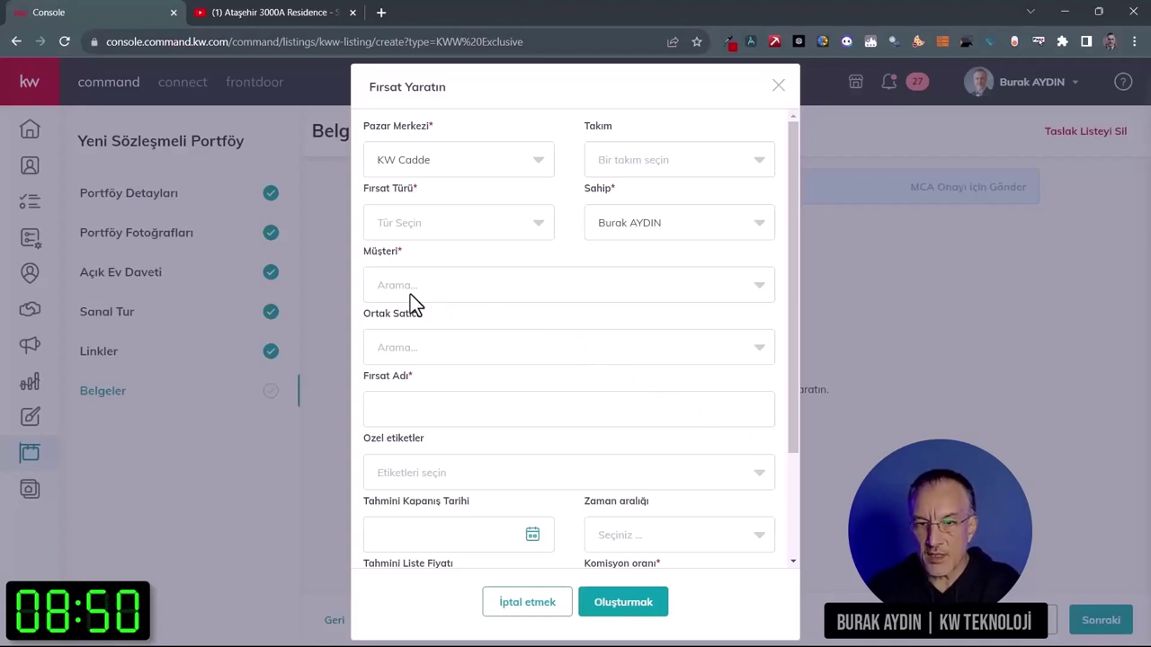
{"action": "left_click", "coordinate": [468, 232]}
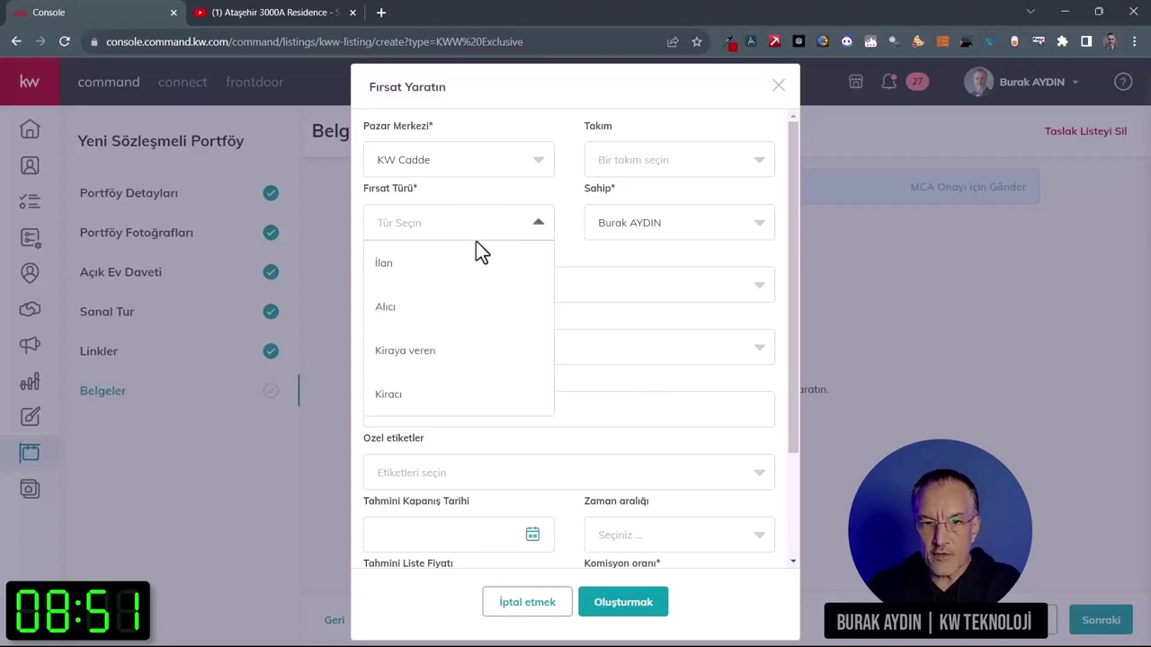
{"action": "left_click", "coordinate": [445, 274]}
{"action": "left_click", "coordinate": [558, 284]}
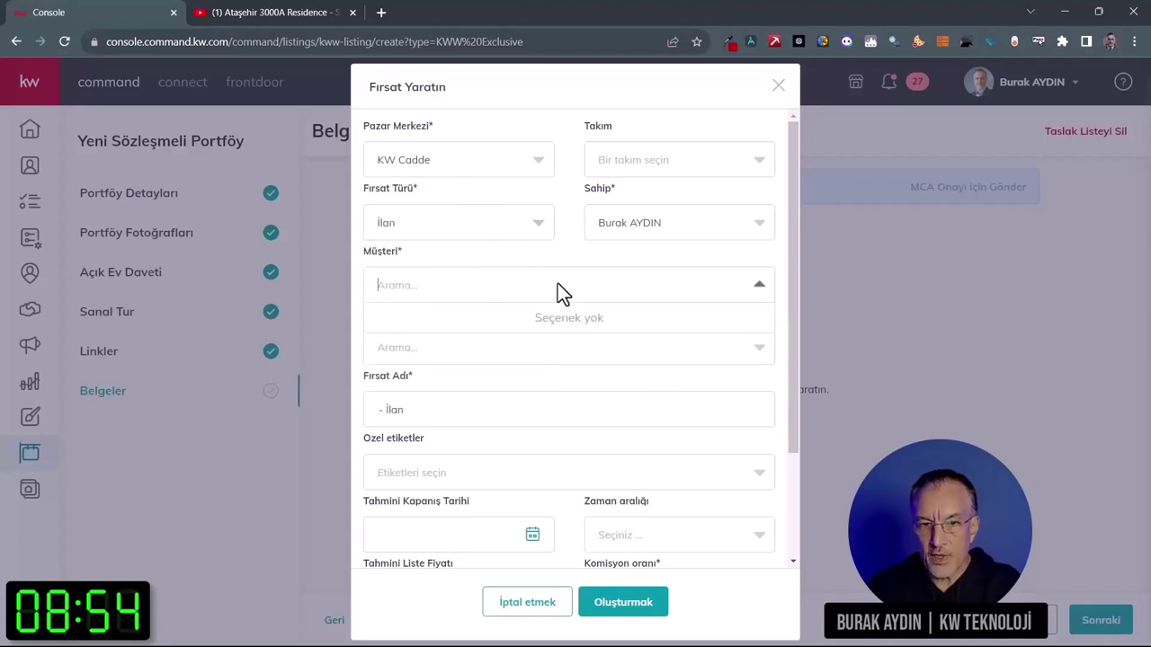
{"action": "key", "text": "alt+Tab"}
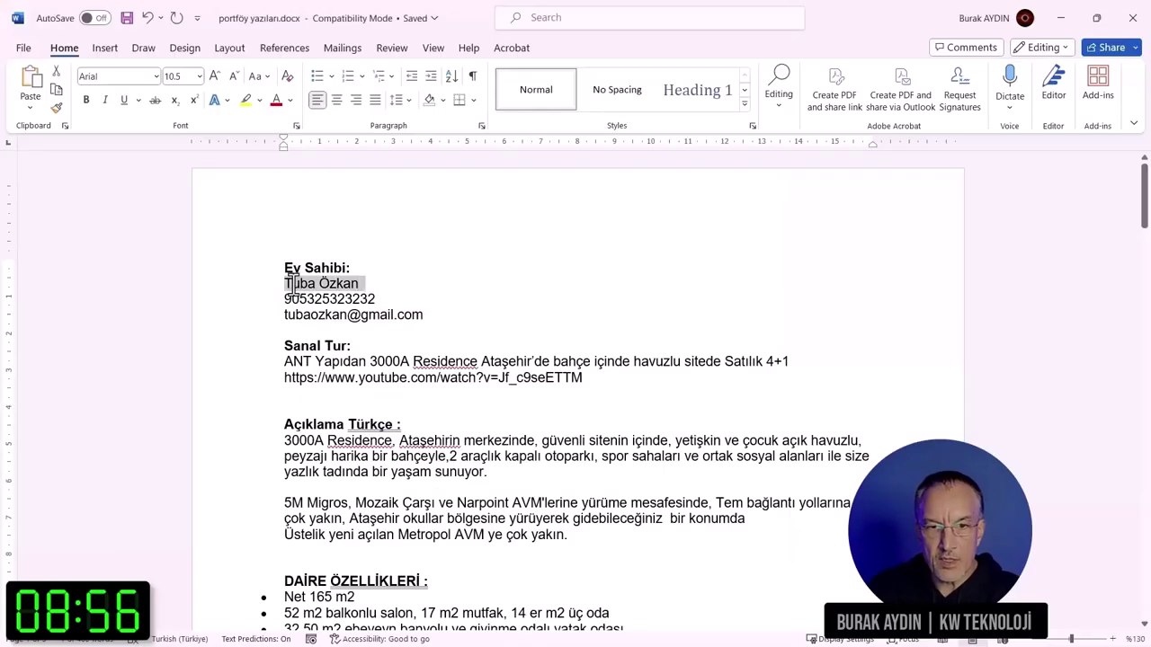
{"action": "key", "text": "alt+Tab"}
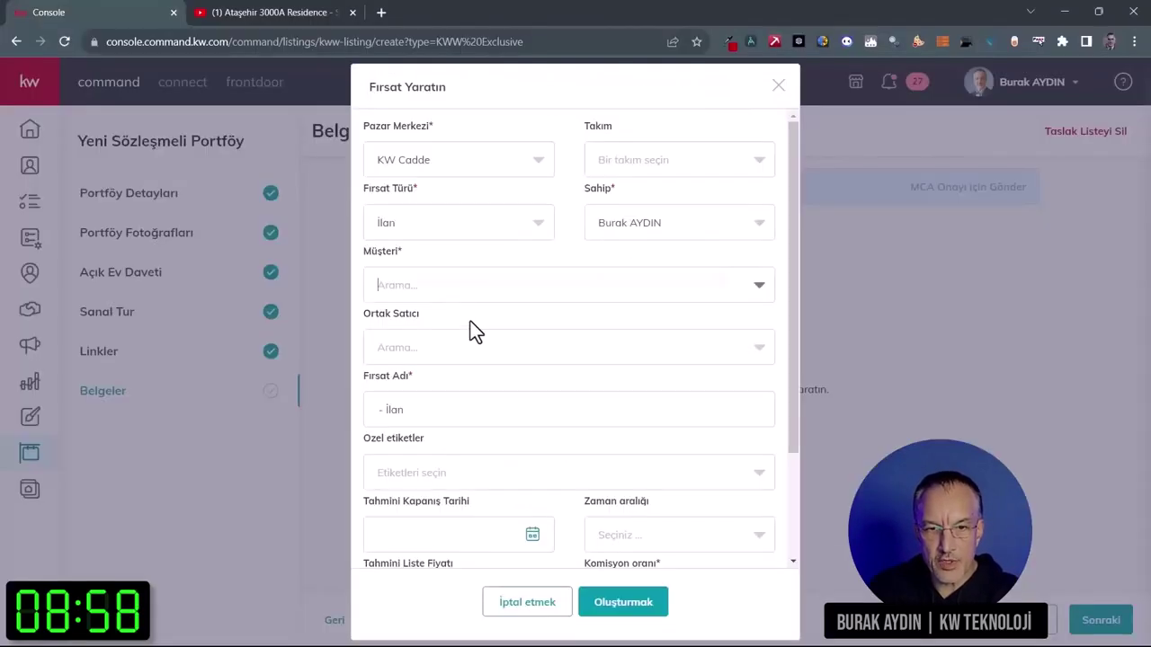
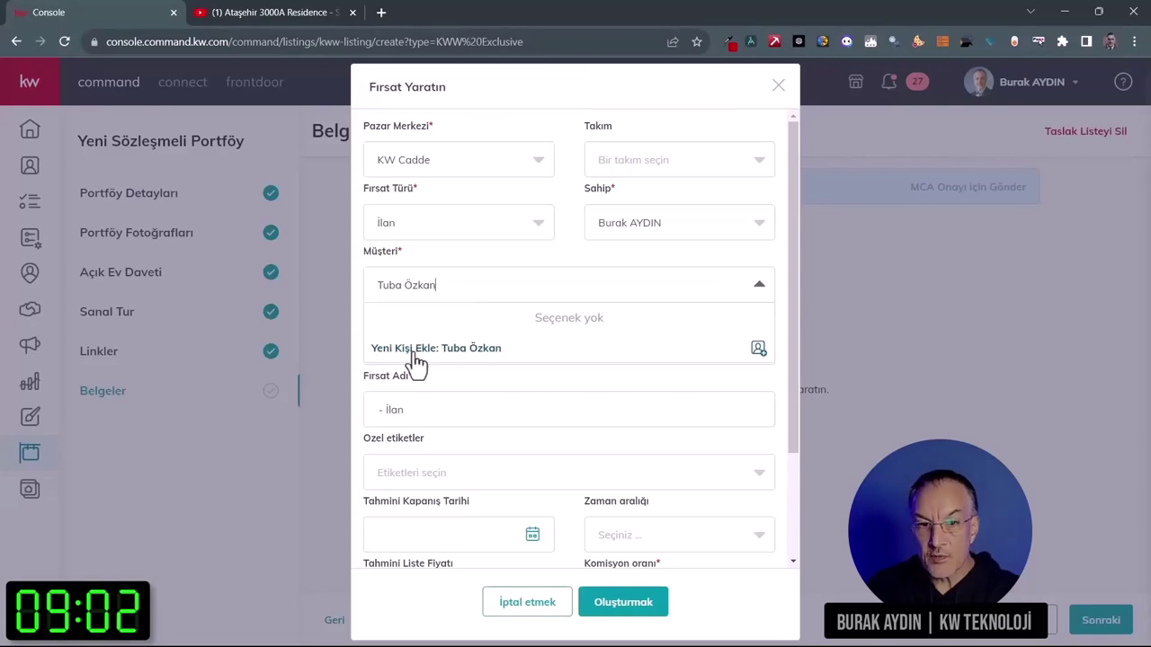
{"action": "left_click", "coordinate": [456, 351]}
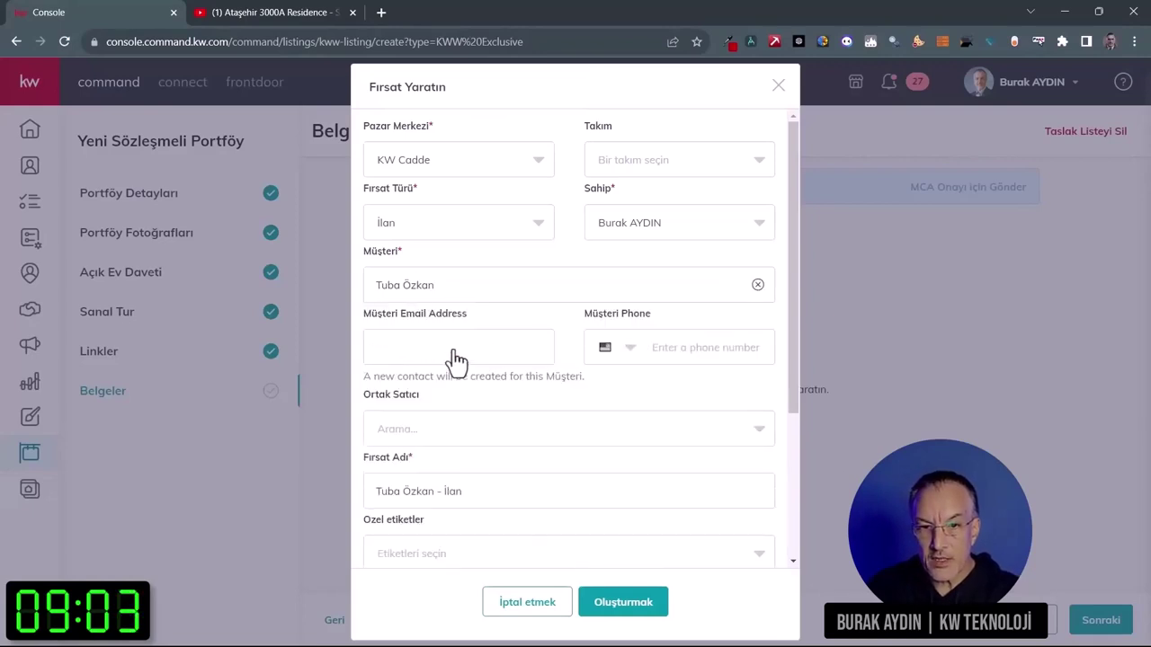
Step: Copy the owner's e-mail address from Word into the client e-mail field
{"action": "key", "text": "alt+Tab"}
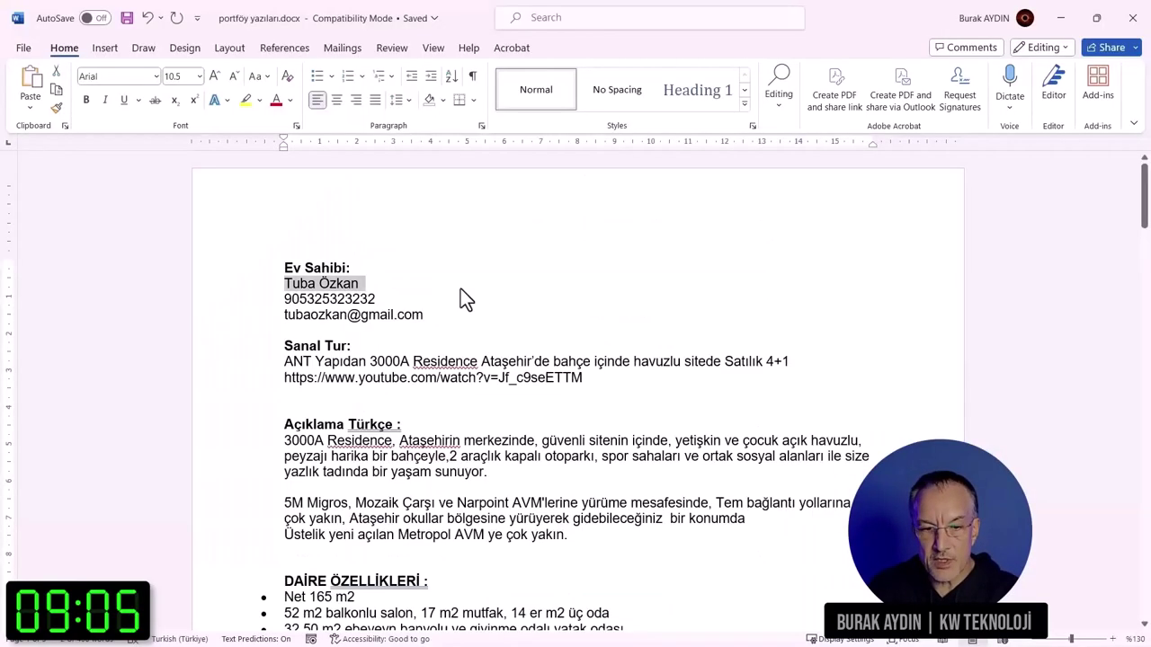
{"action": "left_click_drag", "start_coordinate": [420, 315], "coordinate": [303, 316]}
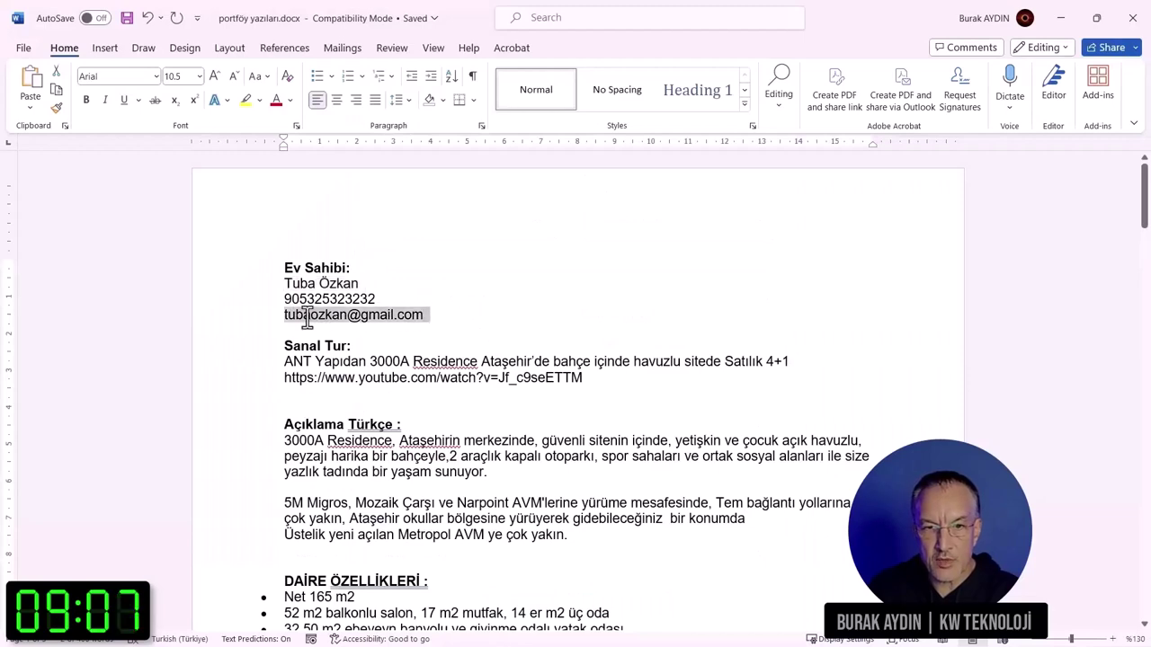
{"action": "key", "text": "ctrl+c"}
{"action": "key", "text": "alt+Tab"}
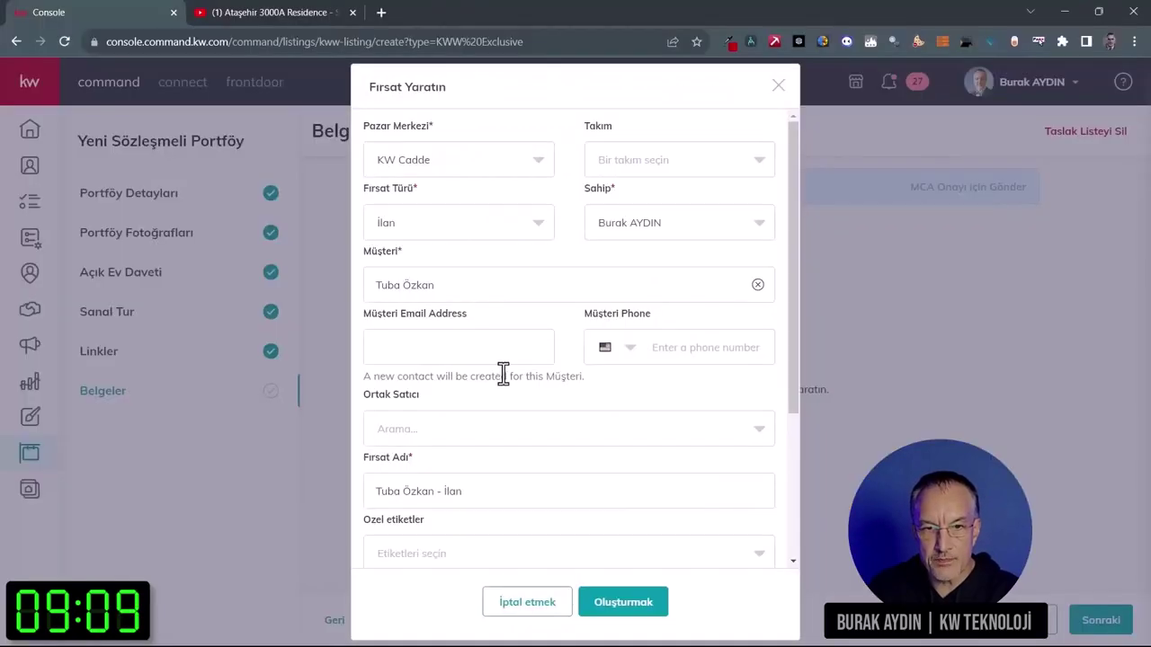
{"action": "left_click", "coordinate": [479, 351]}
{"action": "key", "text": "ctrl+v"}
Step: Enter the owner's phone number from Word with Turkey as the country
{"action": "key", "text": "alt+Tab"}
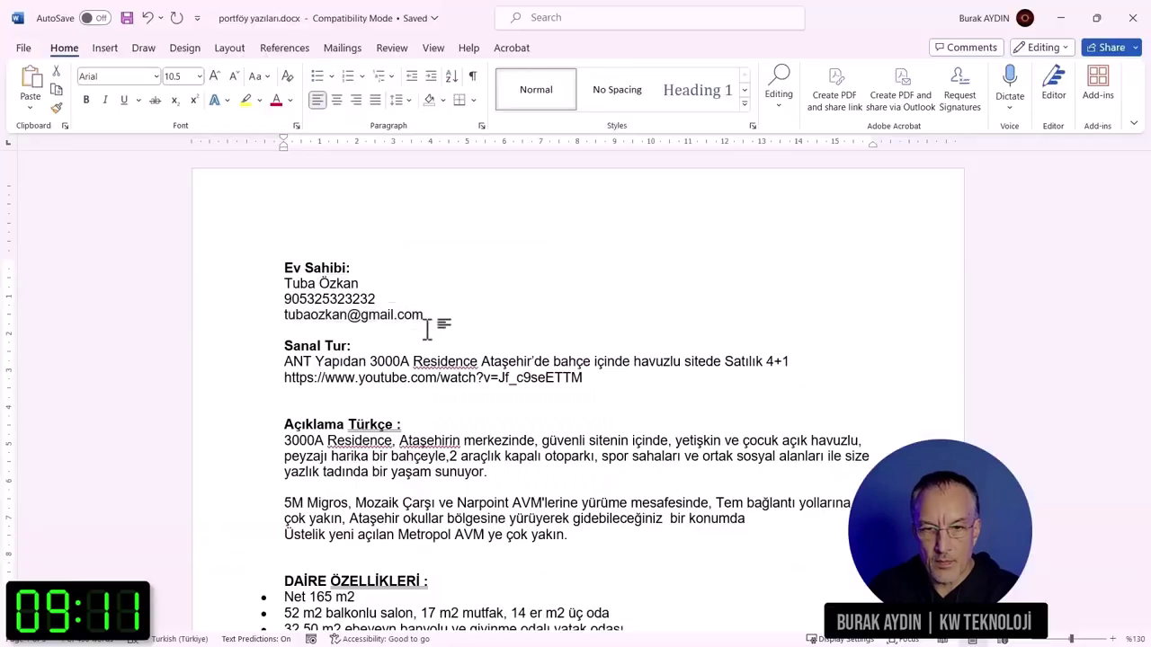
{"action": "left_click_drag", "start_coordinate": [375, 300], "coordinate": [285, 299]}
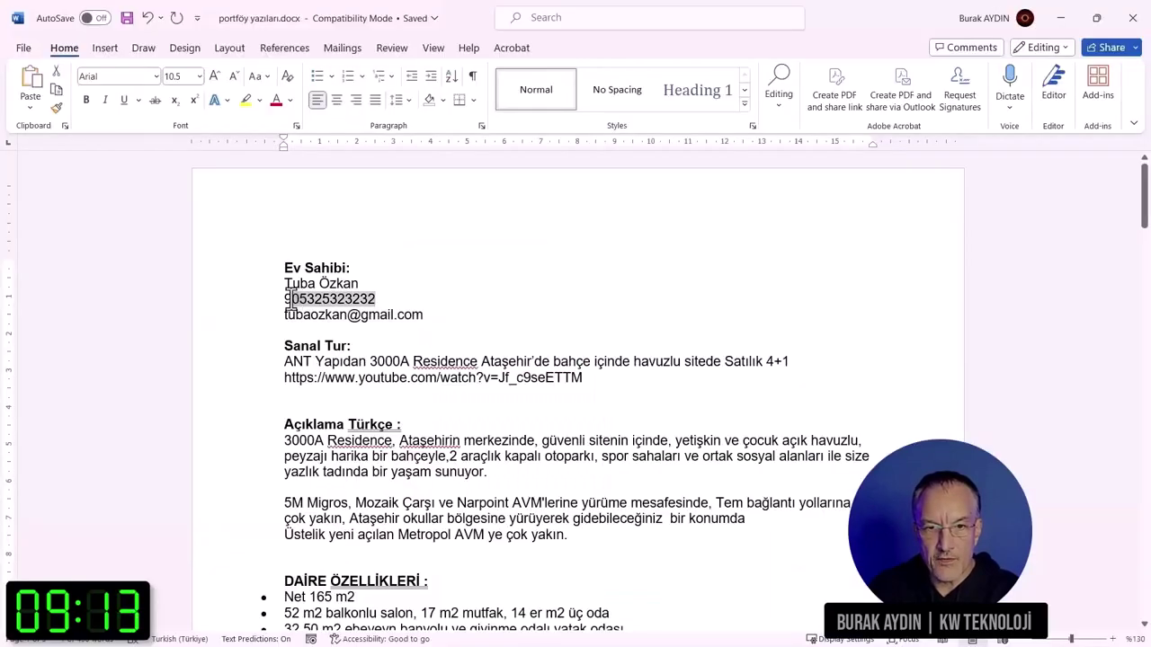
{"action": "key", "text": "ctrl+c"}
{"action": "key", "text": "alt+Tab"}
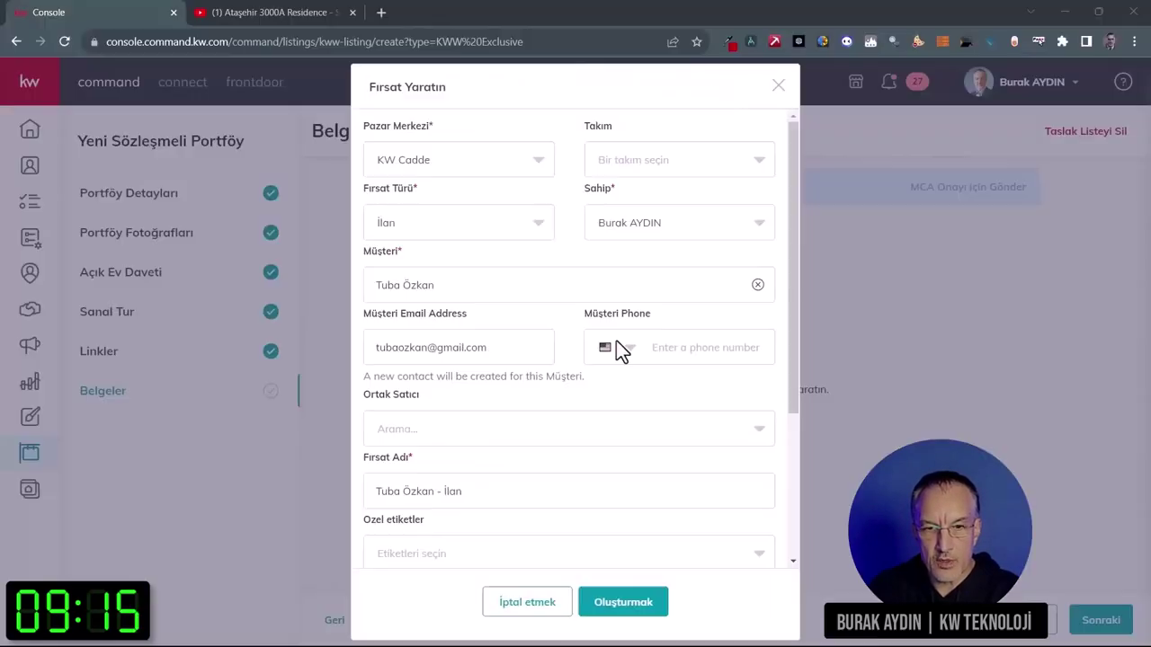
{"action": "left_click", "coordinate": [632, 351]}
{"action": "left_click", "coordinate": [652, 352]}
{"action": "key", "text": "ctrl+v"}
Step: Set the commission rate to 2% and create the opportunity
{"action": "scroll", "coordinate": [642, 389], "scroll_direction": "down", "scroll_amount": 1}
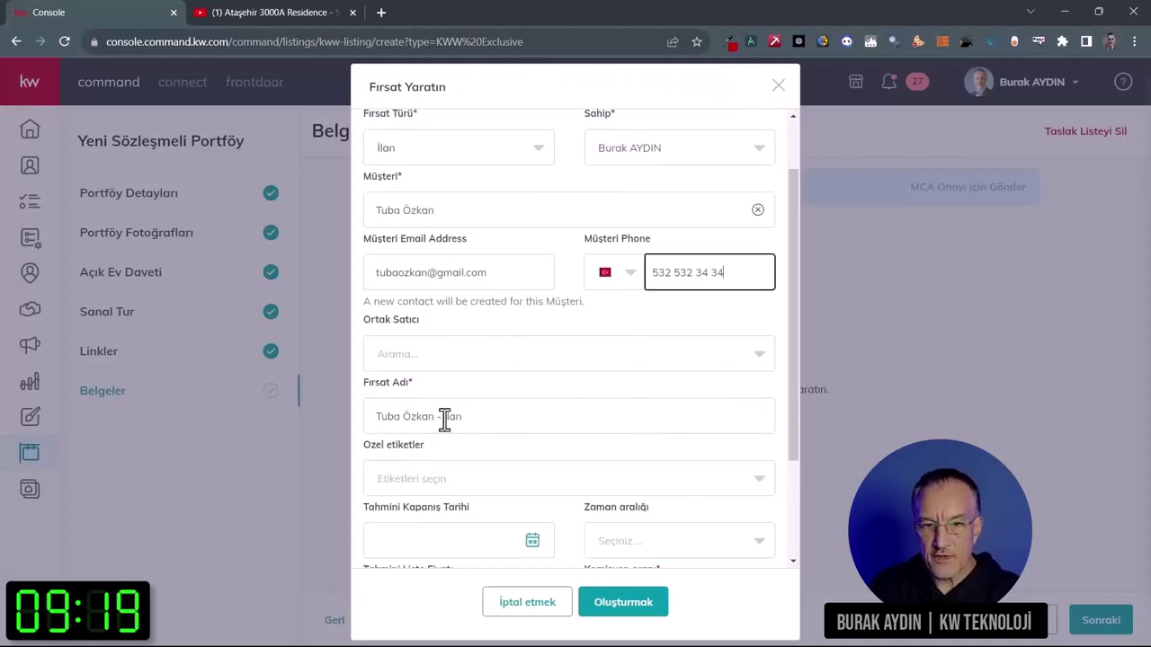
{"action": "scroll", "coordinate": [596, 414], "scroll_direction": "down", "scroll_amount": 2}
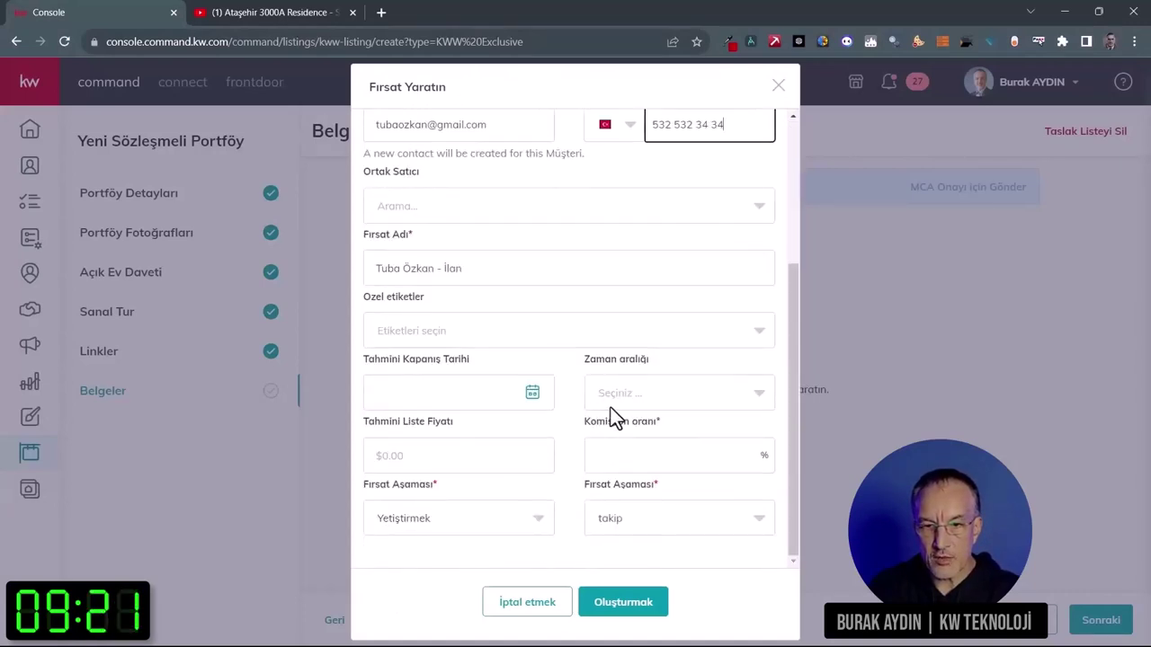
{"action": "left_click", "coordinate": [661, 452]}
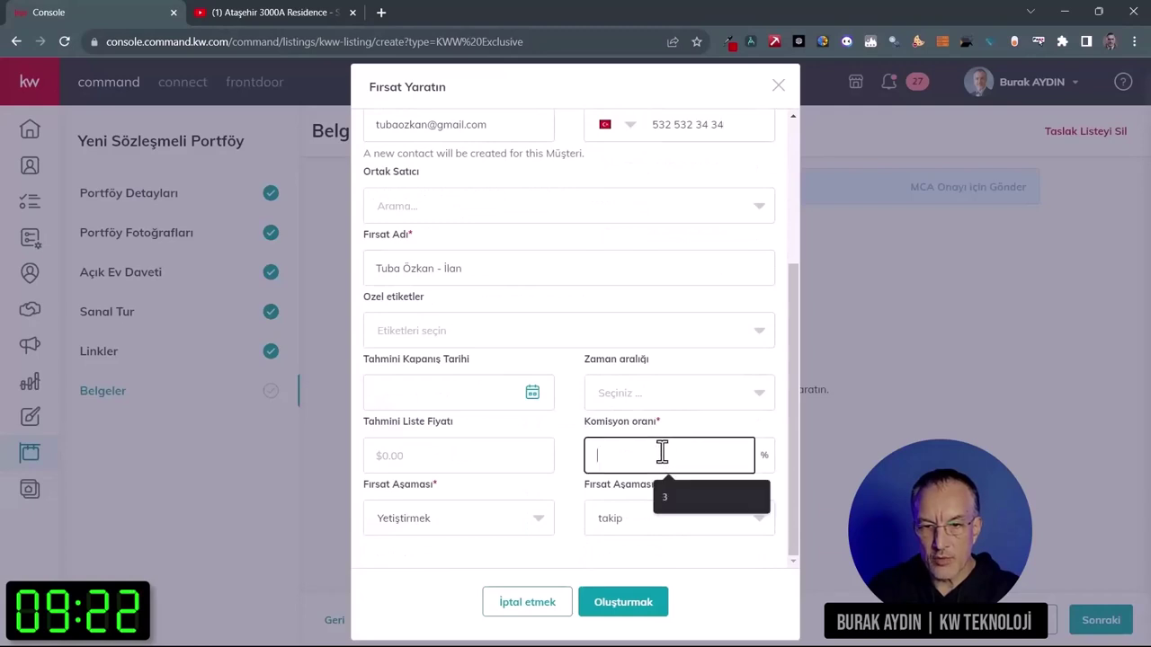
{"action": "type", "text": "2"}
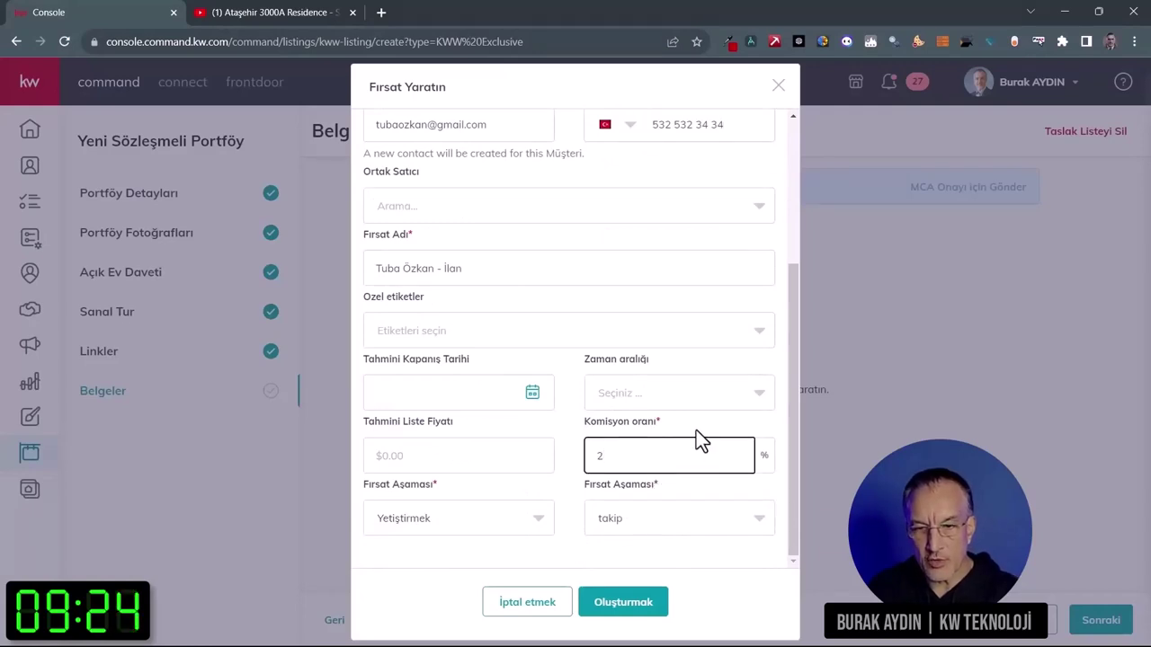
{"action": "left_click", "coordinate": [697, 429]}
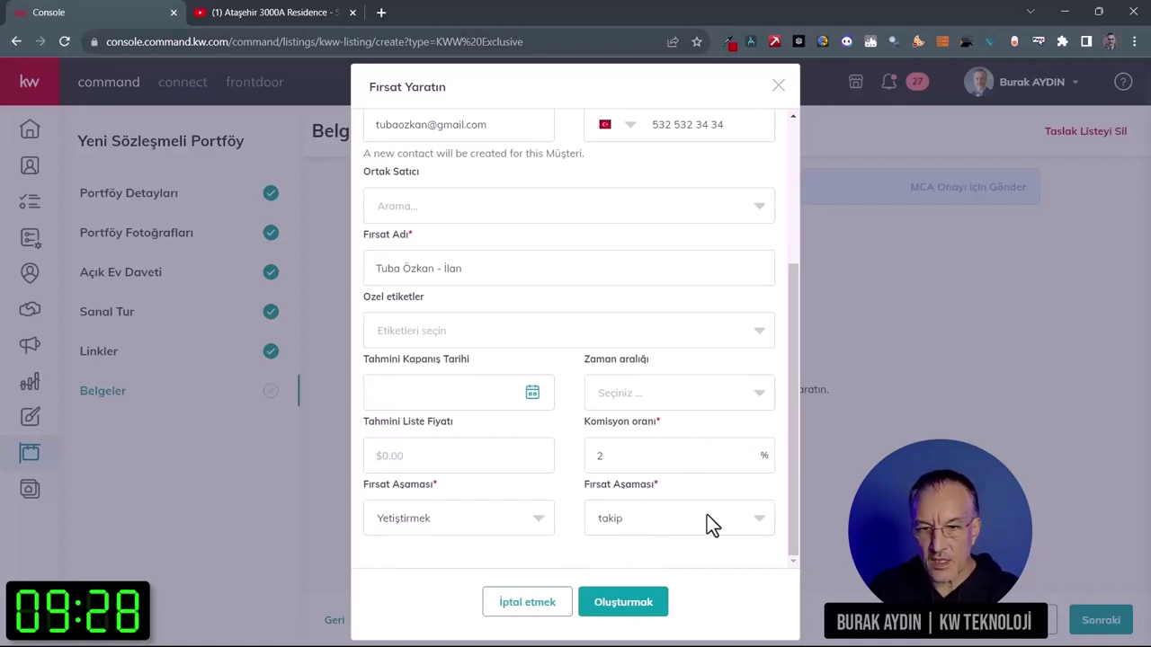
{"action": "left_click", "coordinate": [652, 604]}
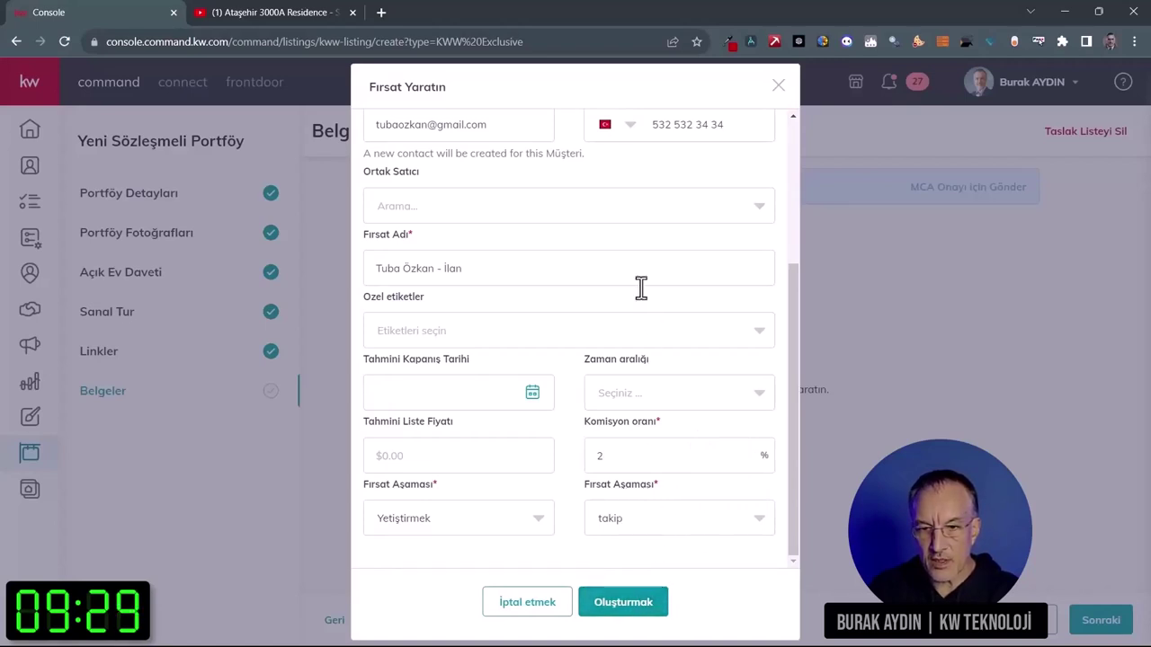
{"action": "left_click", "coordinate": [647, 606]}
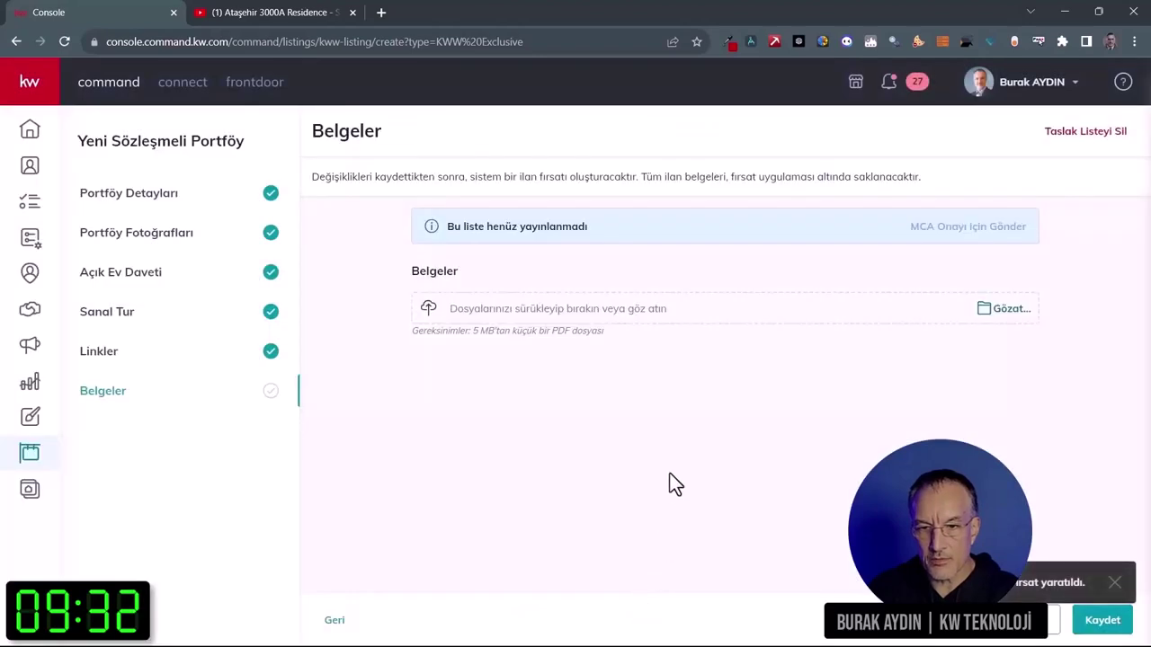
Step: Upload sozlesme.pdf to Belgeler and save the documents
{"action": "left_click", "coordinate": [564, 317]}
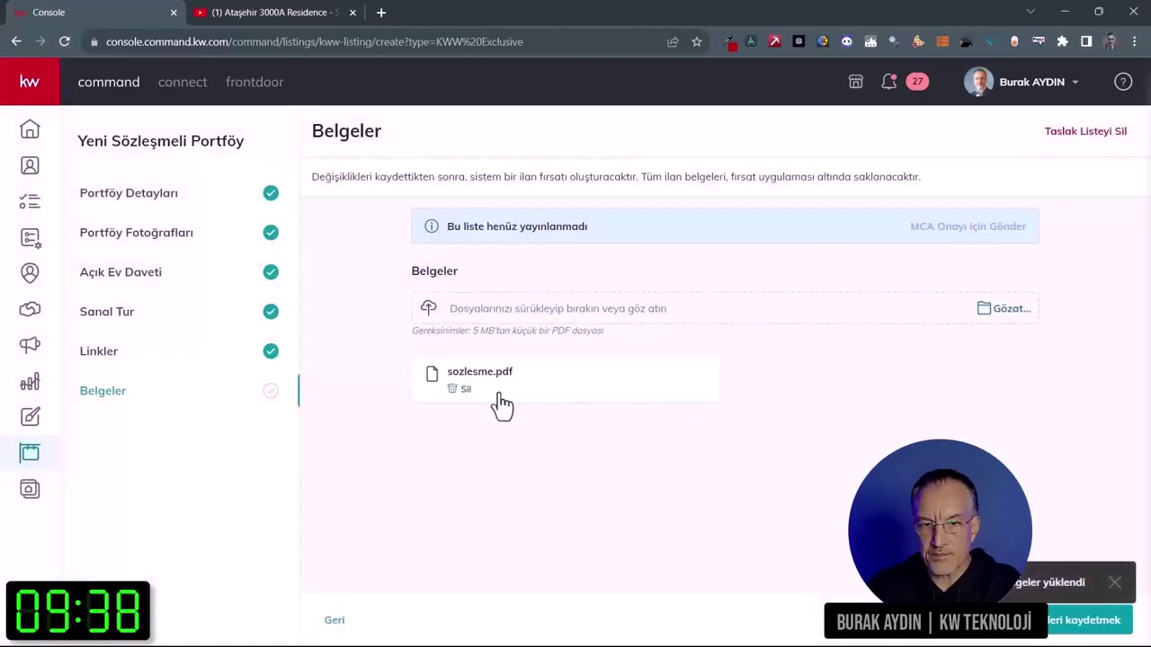
{"action": "left_click", "coordinate": [1047, 632]}
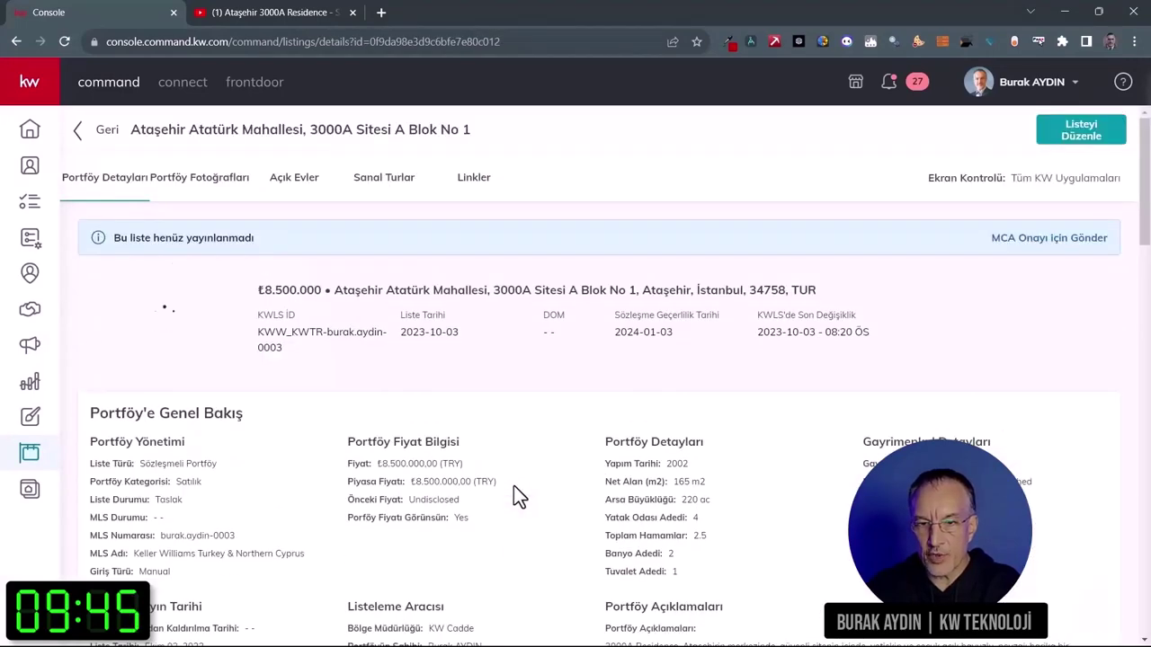
Step: Review the listing details, then send the Ataşehir listing for MCA approval and confirm
{"action": "scroll", "coordinate": [557, 450], "scroll_direction": "down", "scroll_amount": 10}
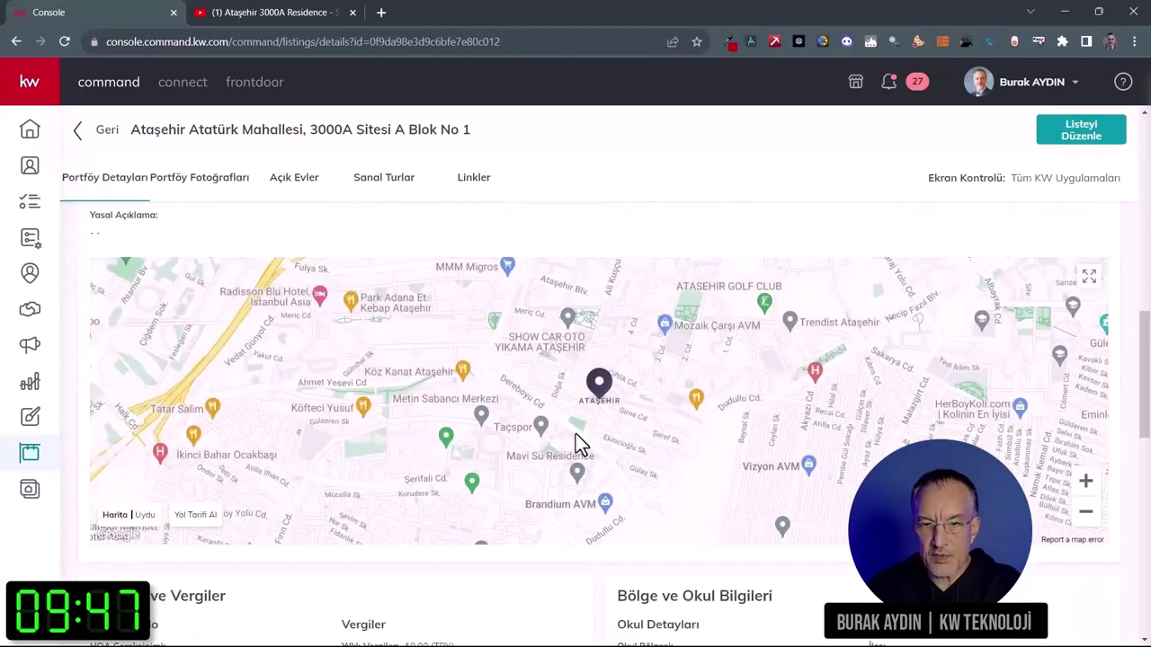
{"action": "scroll", "coordinate": [819, 589], "scroll_direction": "down", "scroll_amount": 4}
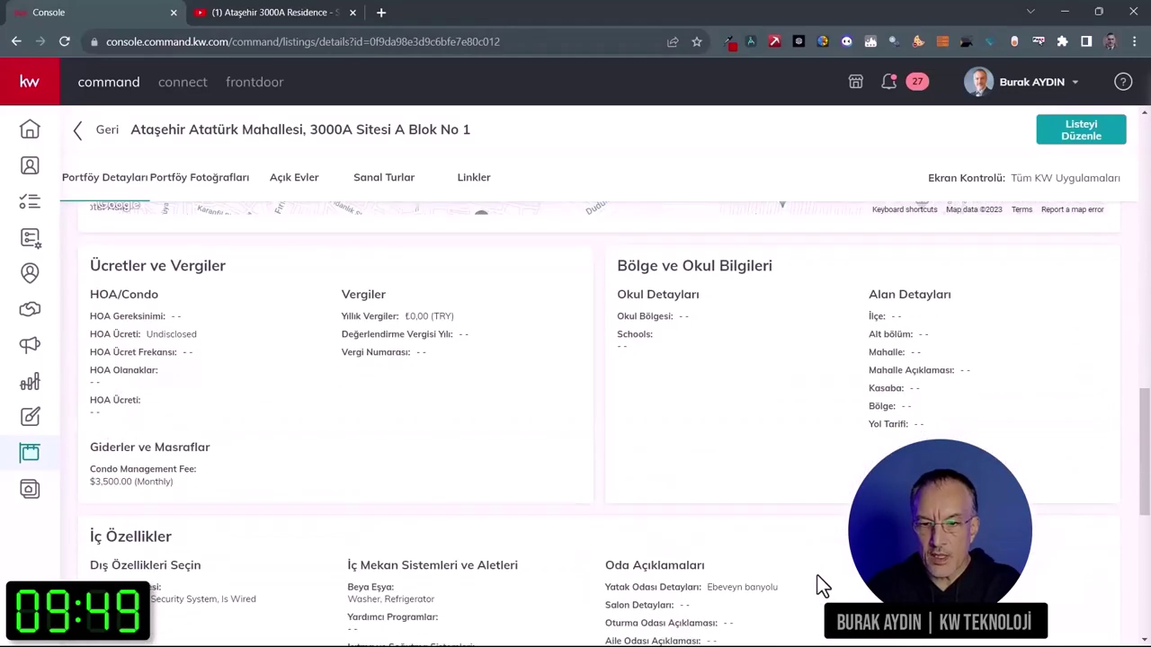
{"action": "scroll", "coordinate": [817, 576], "scroll_direction": "down", "scroll_amount": 5}
{"action": "scroll", "coordinate": [817, 577], "scroll_direction": "up", "scroll_amount": 7}
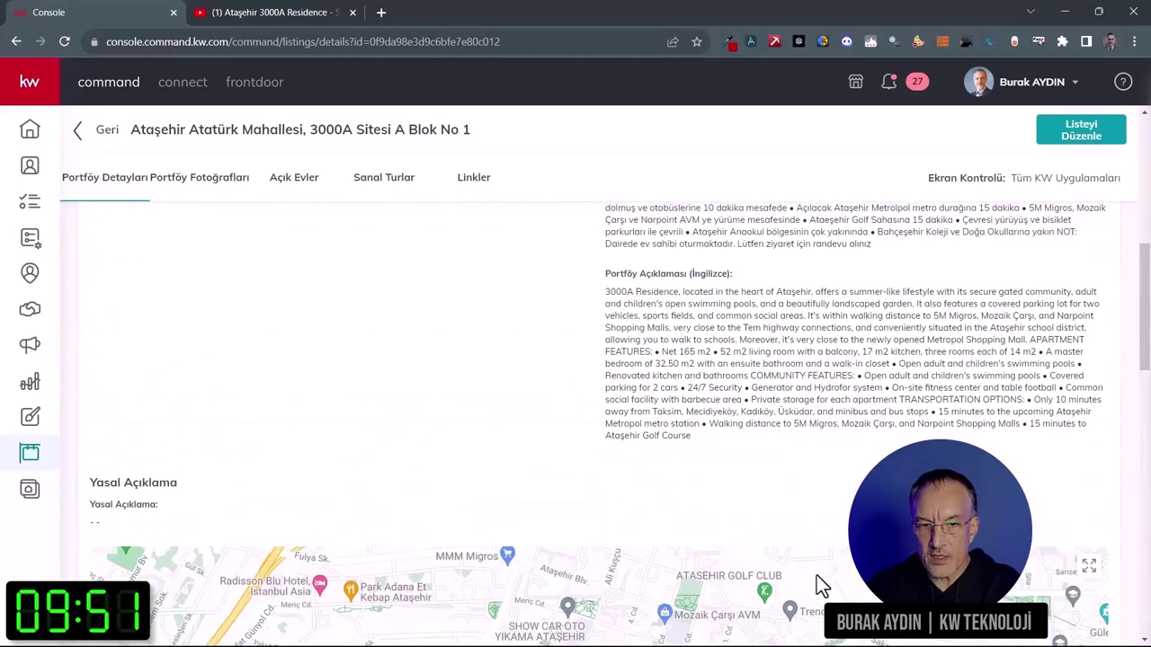
{"action": "scroll", "coordinate": [817, 576], "scroll_direction": "up", "scroll_amount": 10}
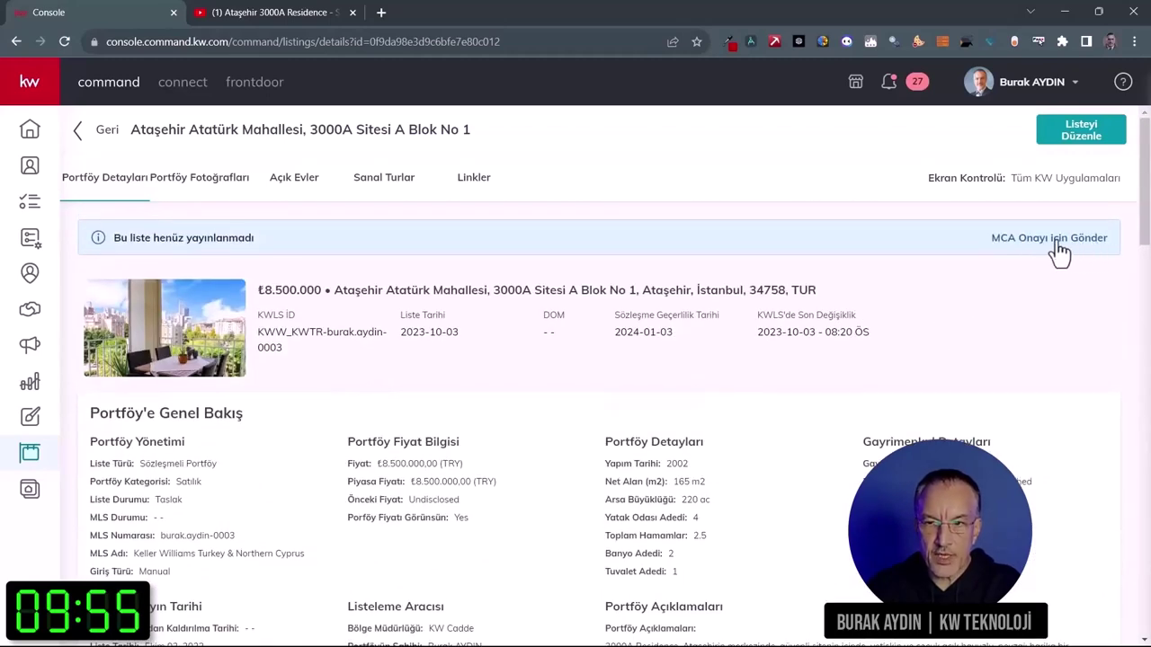
{"action": "left_click", "coordinate": [1057, 241]}
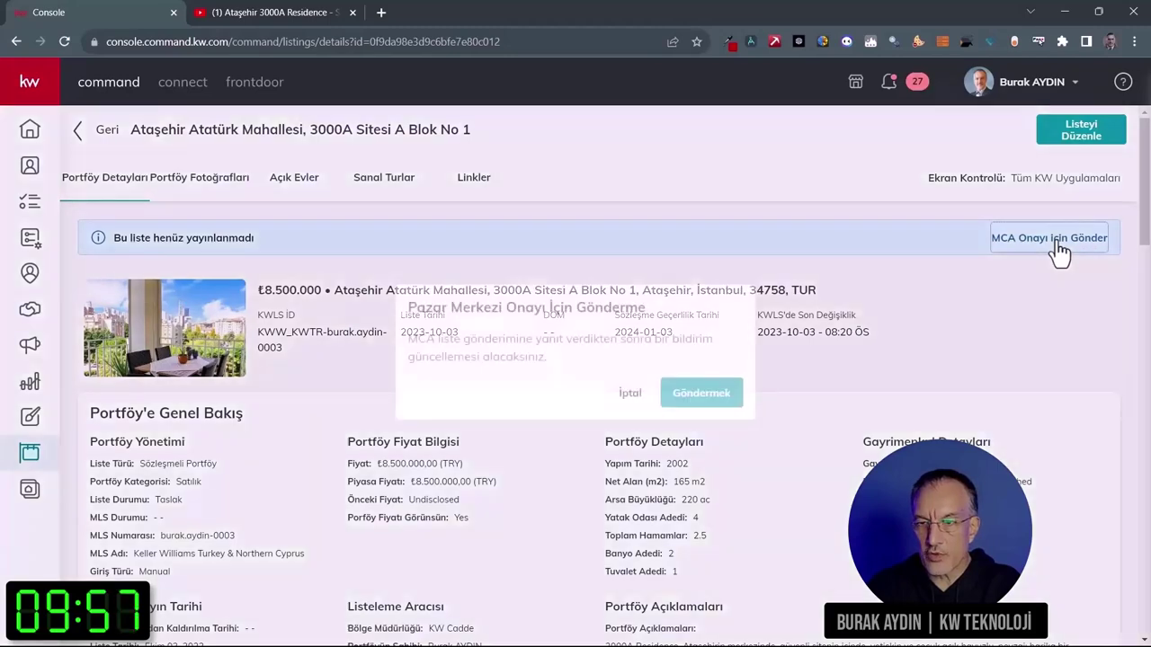
{"action": "key", "text": "Return"}
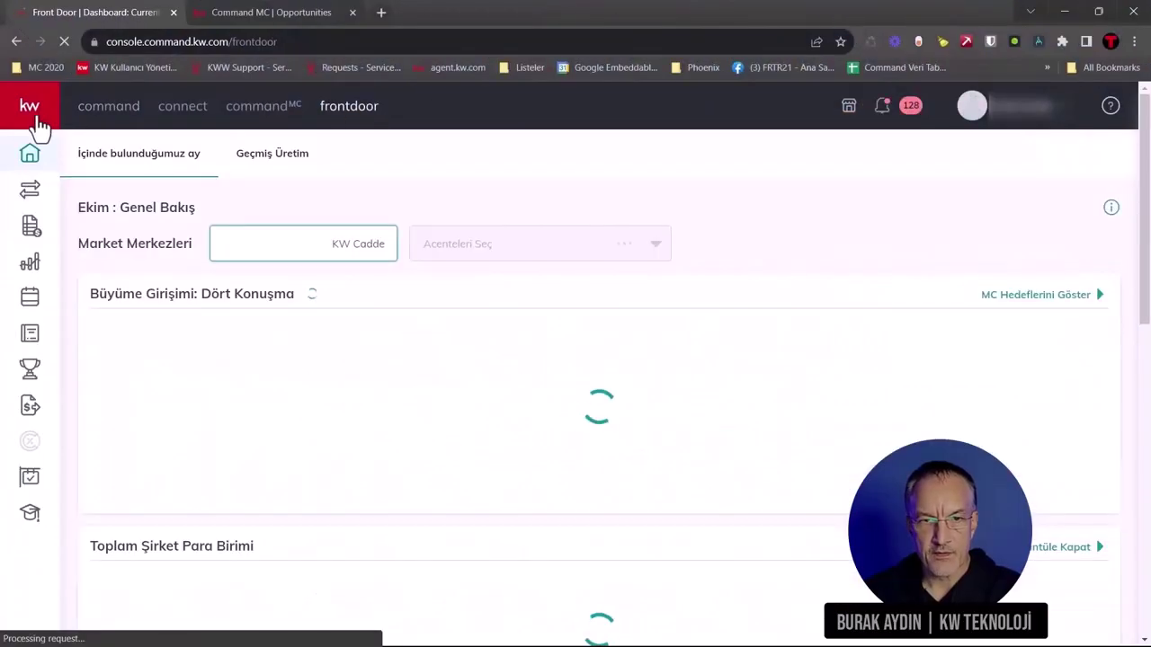
Step: In Listings Approval, open the Ataşehir listing, review its photos, and cancel the rejection form
{"action": "mouse_move", "coordinate": [36, 123]}
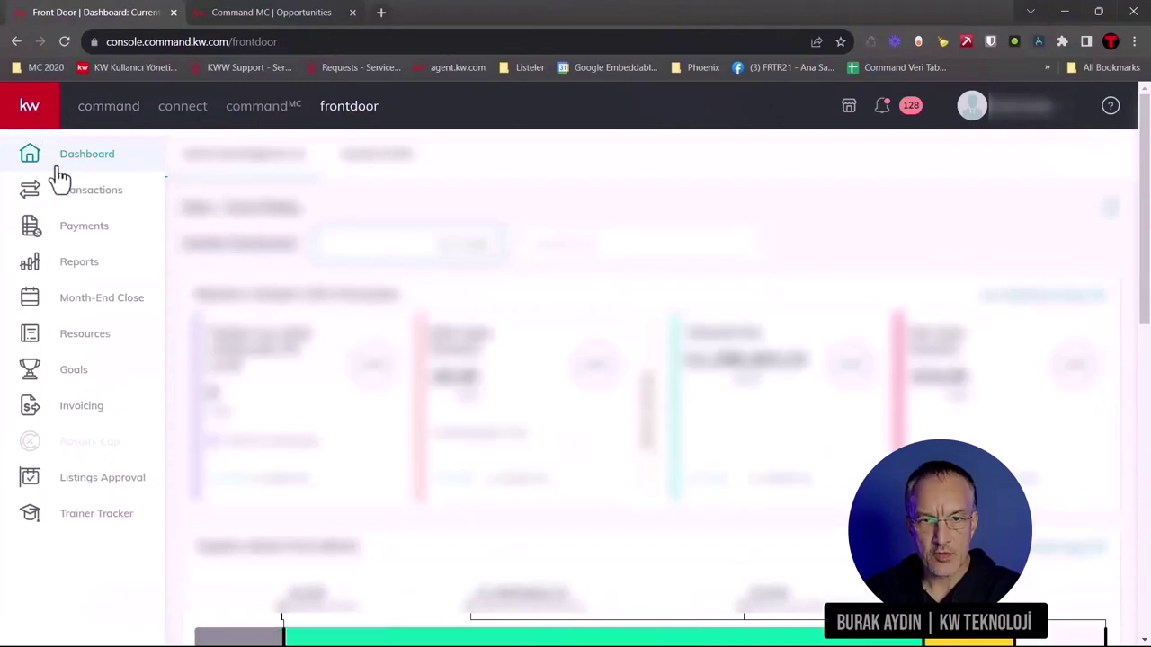
{"action": "left_click", "coordinate": [87, 485]}
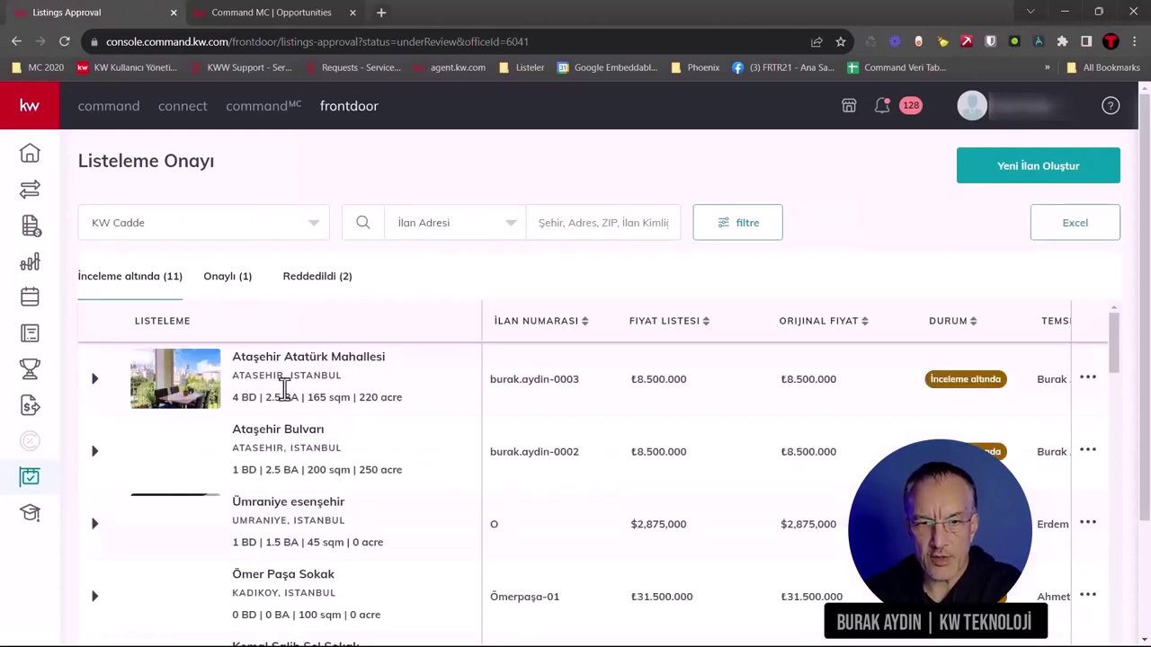
{"action": "left_click", "coordinate": [346, 364]}
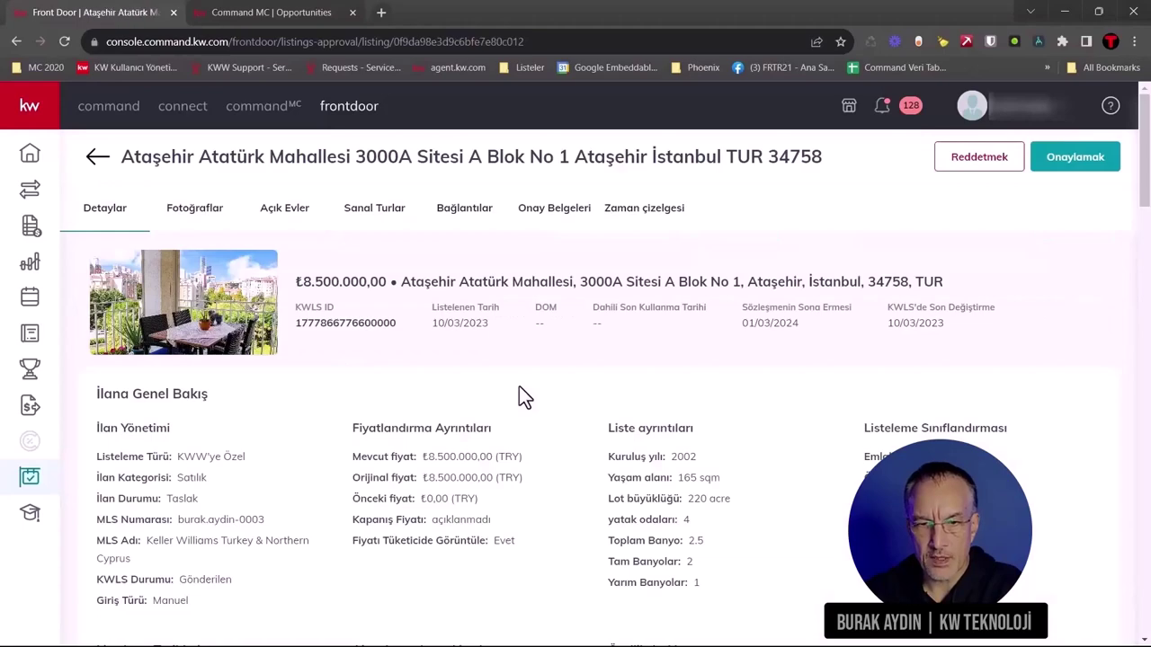
{"action": "scroll", "coordinate": [489, 479], "scroll_direction": "down", "scroll_amount": 10}
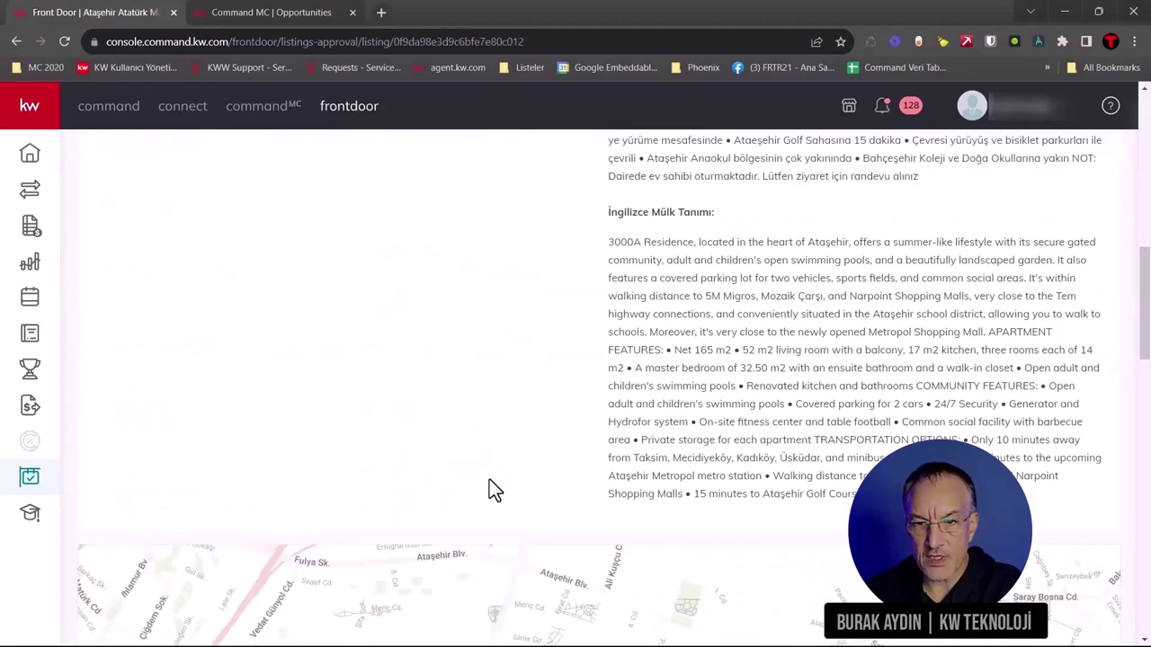
{"action": "scroll", "coordinate": [489, 479], "scroll_direction": "up", "scroll_amount": 10}
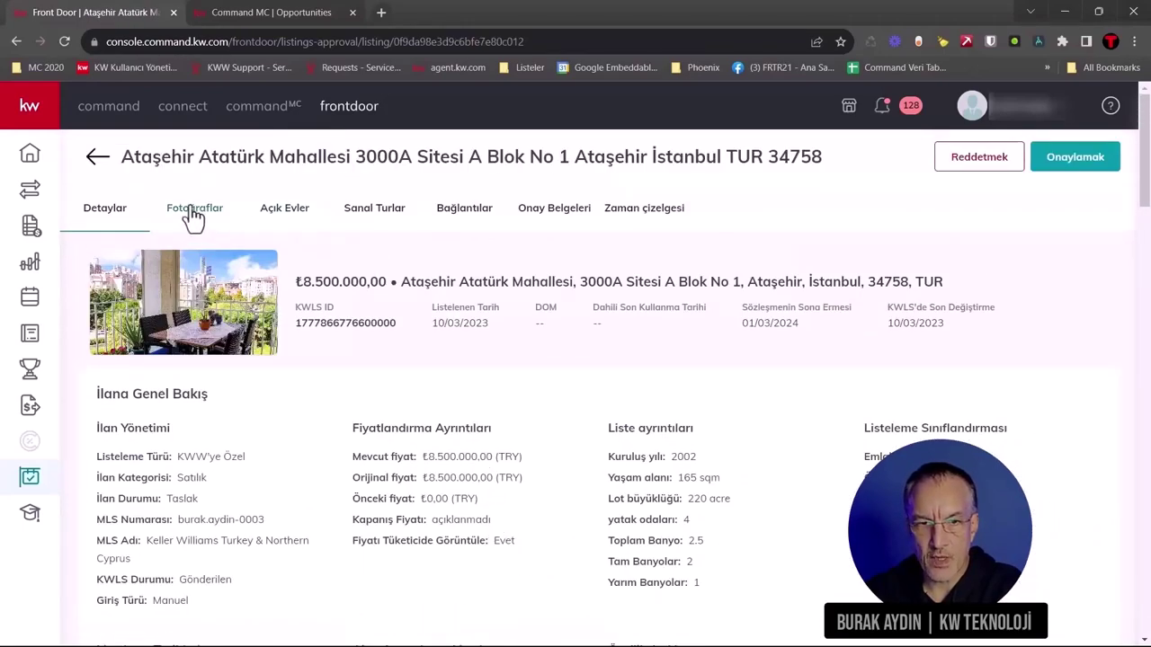
{"action": "left_click", "coordinate": [193, 212]}
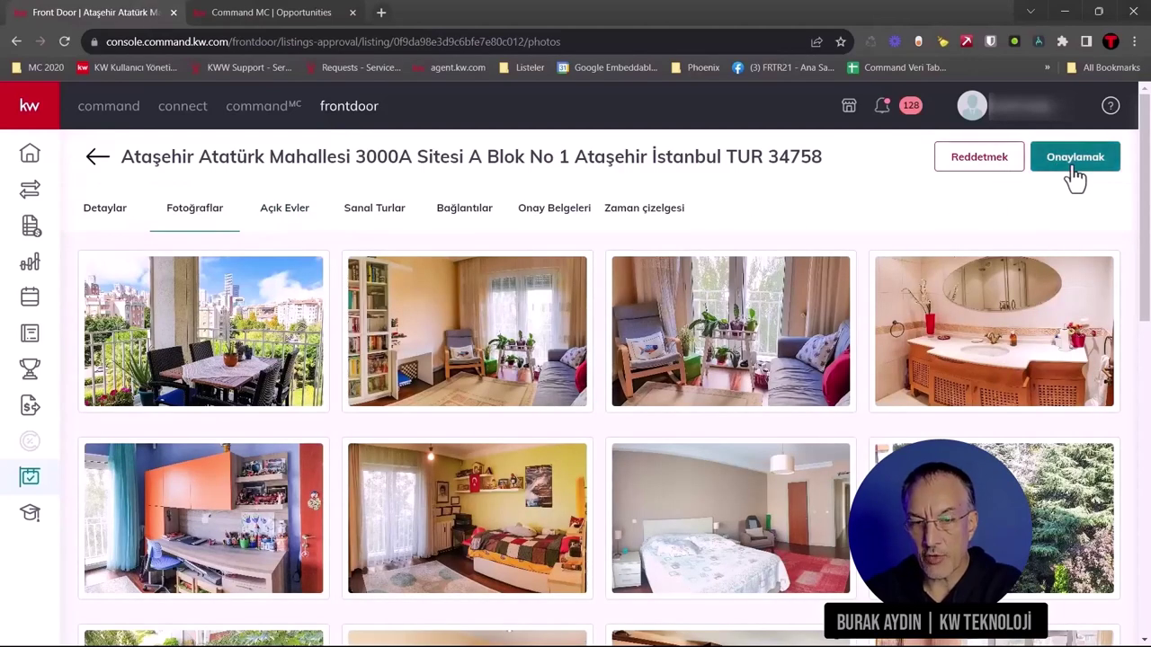
{"action": "left_click", "coordinate": [994, 171]}
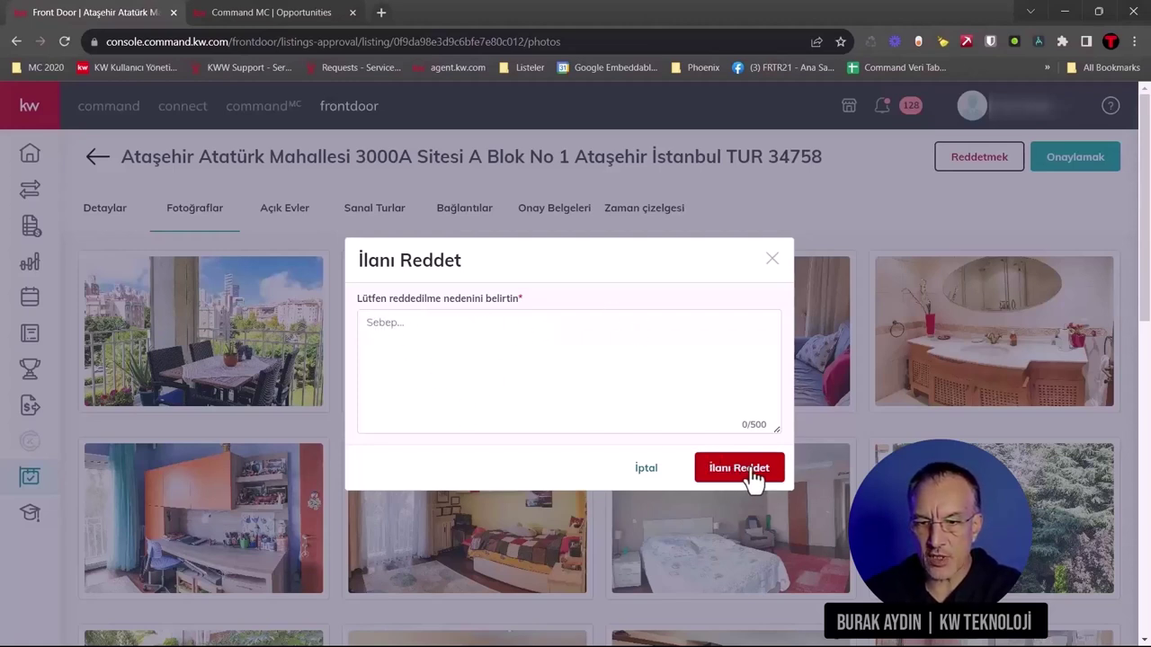
{"action": "left_click", "coordinate": [771, 260]}
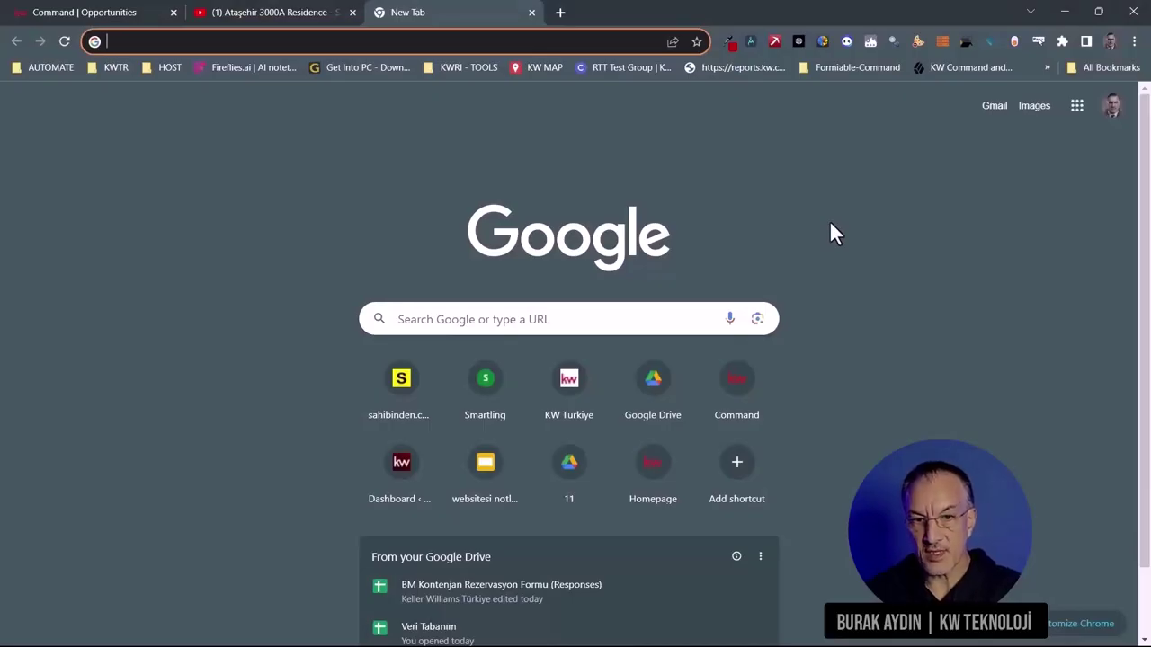
Step: Go to kw.com, search around the current location, and preview the TRY 8.5M listing
{"action": "type", "text": "kw.c"}
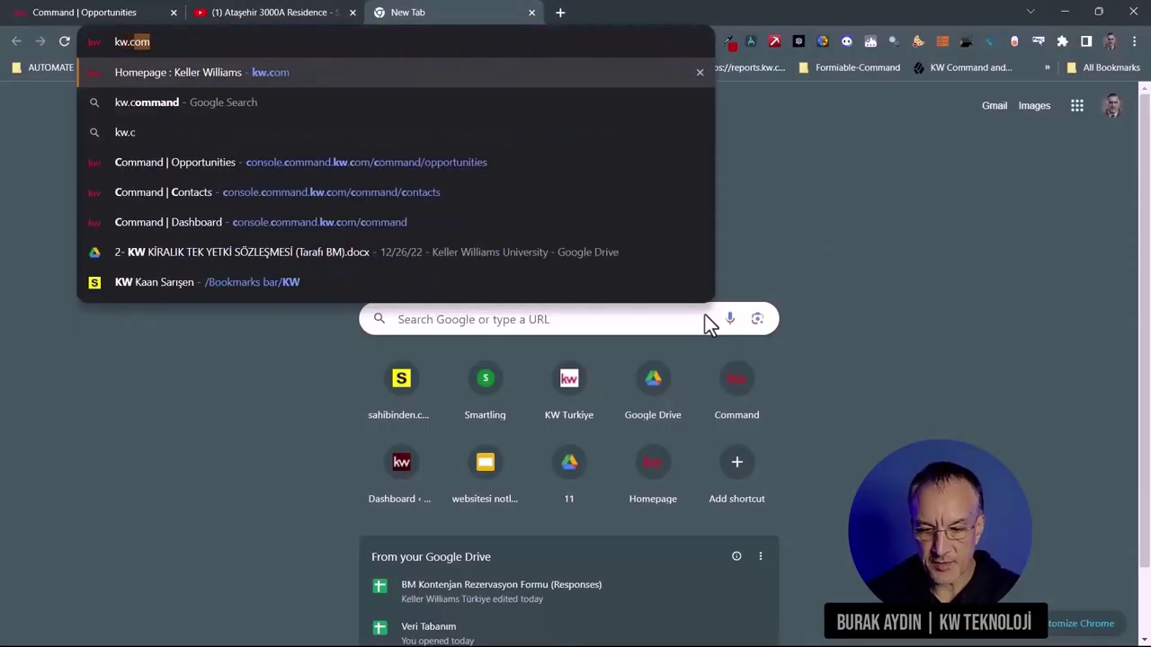
{"action": "key", "text": "Return"}
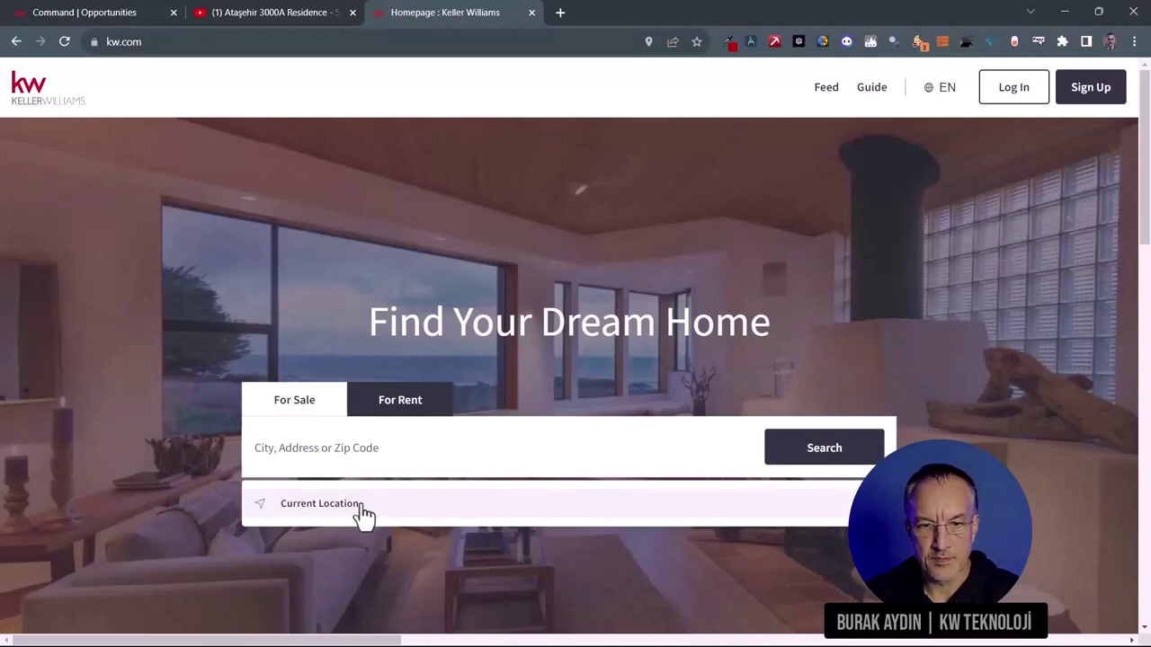
{"action": "left_click", "coordinate": [363, 509]}
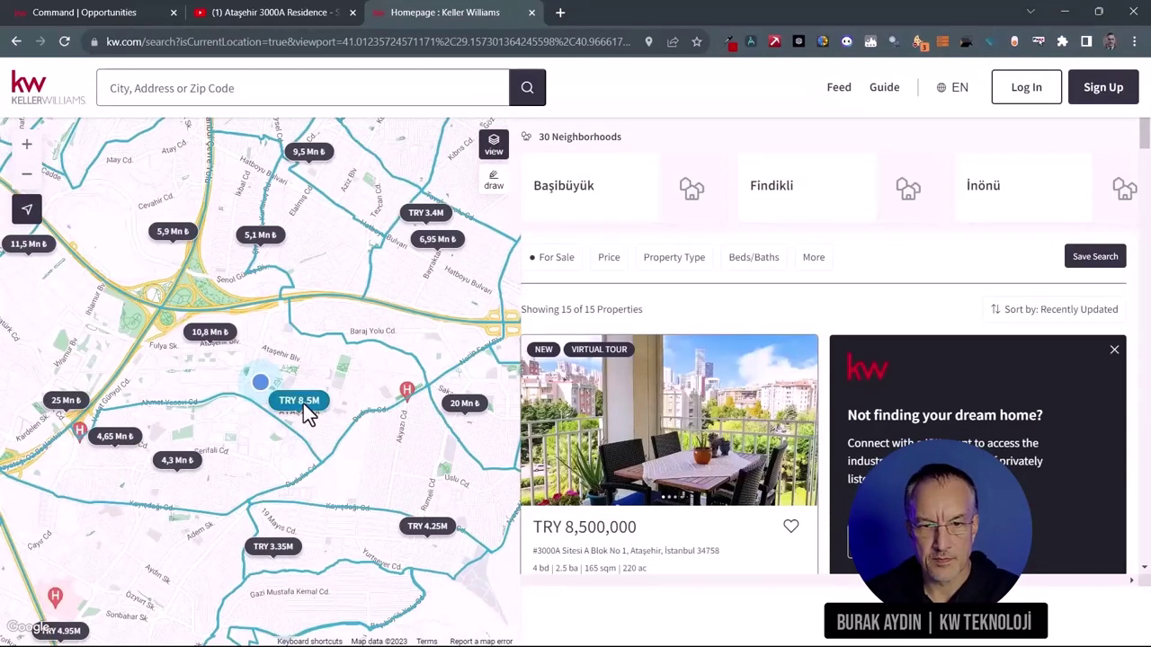
{"action": "left_click", "coordinate": [303, 403]}
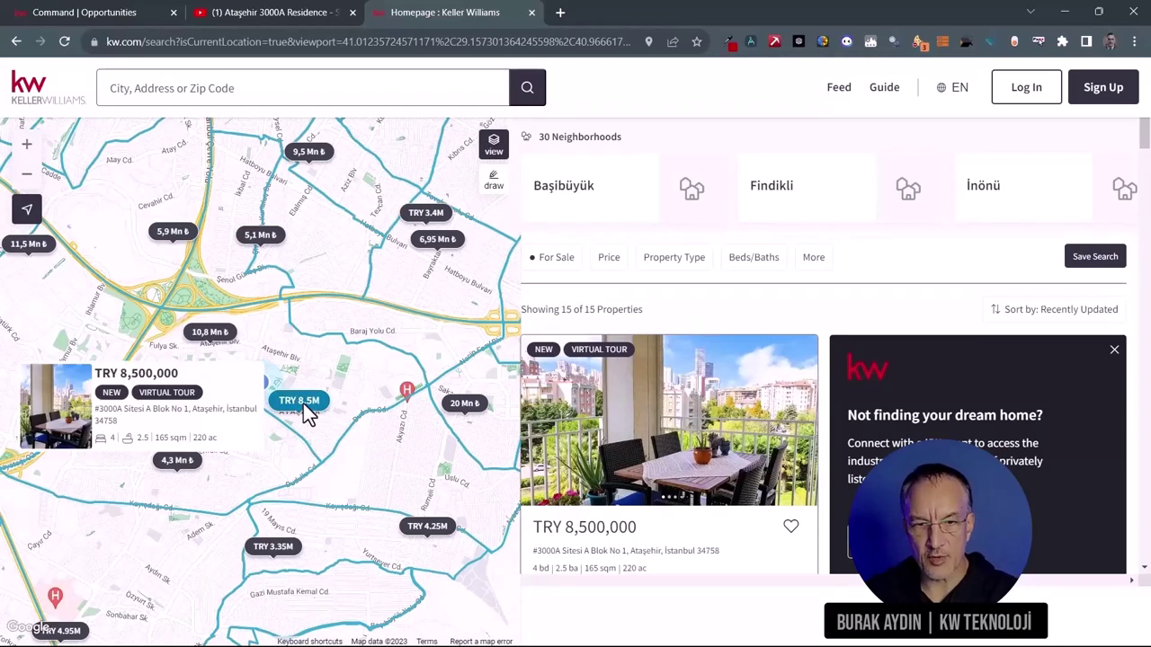
Step: Open the 3000A Sitesi full listing page on kw.com and review the listing agent's details
{"action": "left_click", "coordinate": [57, 420]}
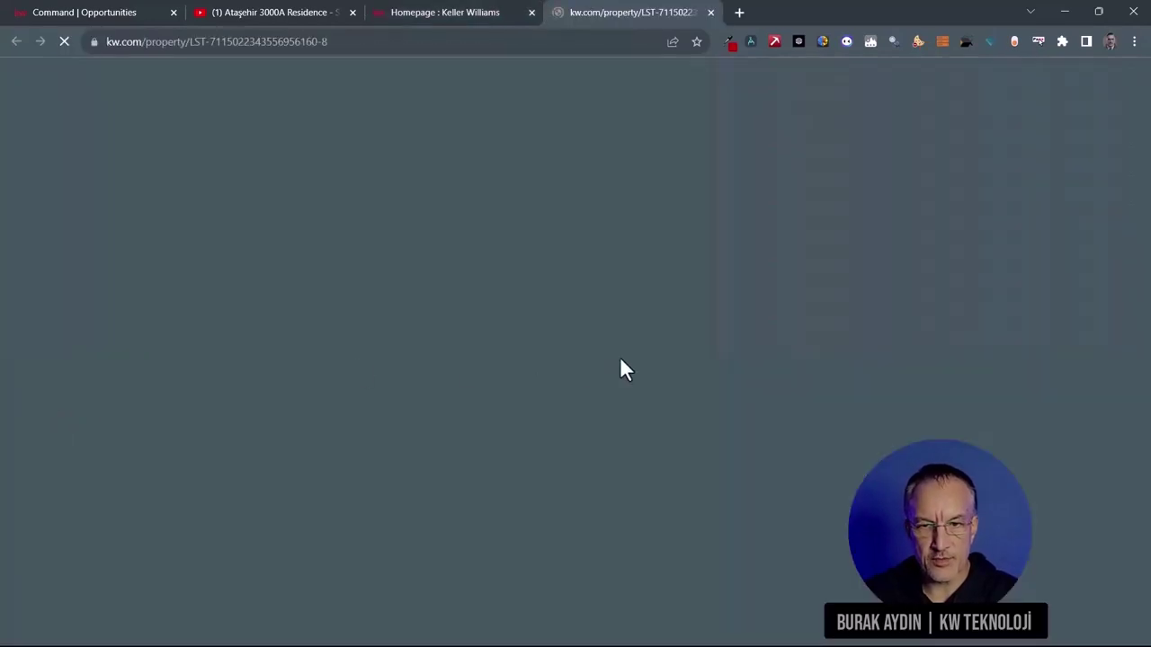
{"action": "scroll", "coordinate": [1057, 404], "scroll_direction": "down", "scroll_amount": 3}
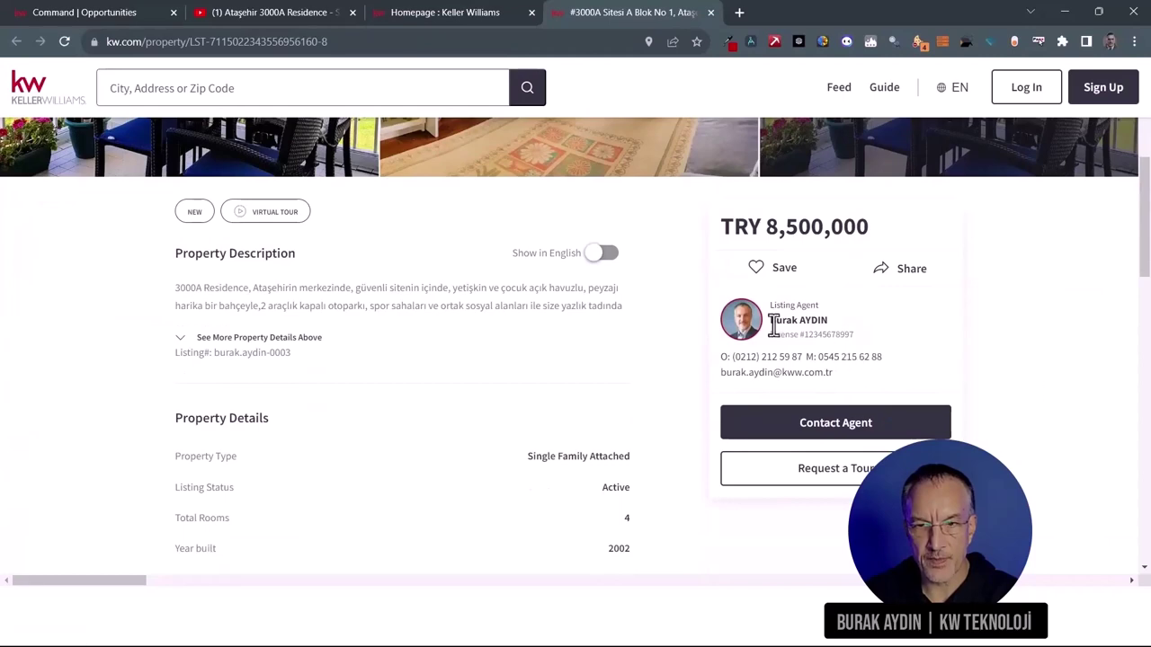
{"action": "left_click_drag", "start_coordinate": [769, 321], "coordinate": [821, 321]}
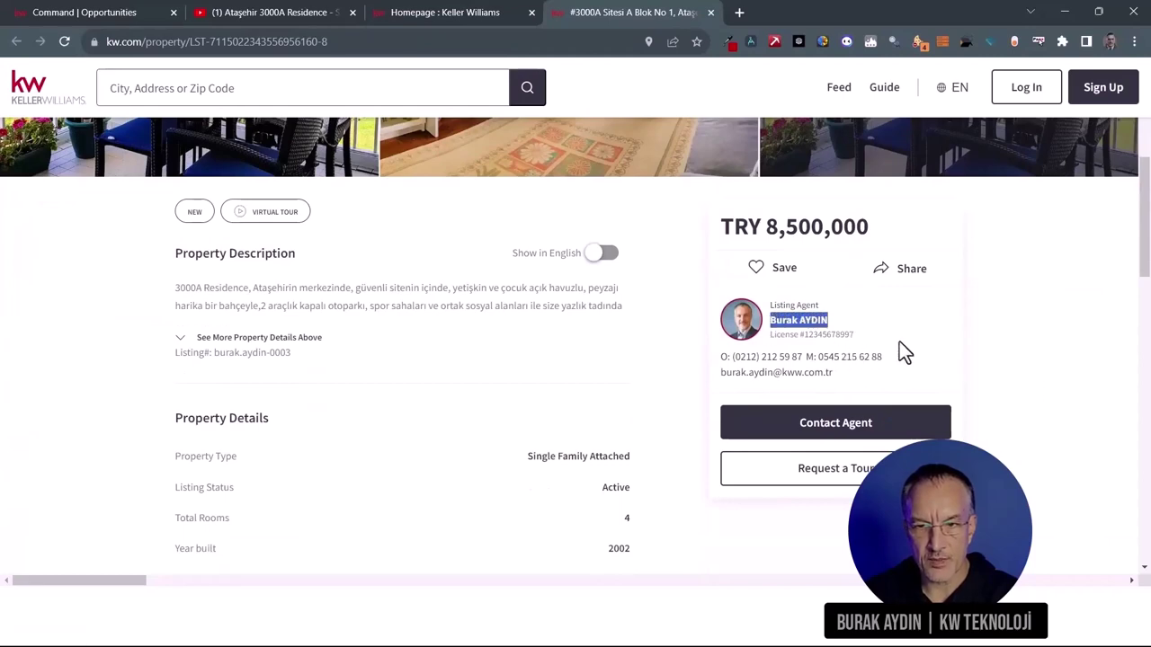
{"action": "scroll", "coordinate": [915, 359], "scroll_direction": "down", "scroll_amount": 2}
{"action": "scroll", "coordinate": [359, 355], "scroll_direction": "up", "scroll_amount": 2}
Step: Expand the full property description, show it in English, and launch the virtual tour
{"action": "left_click", "coordinate": [233, 336]}
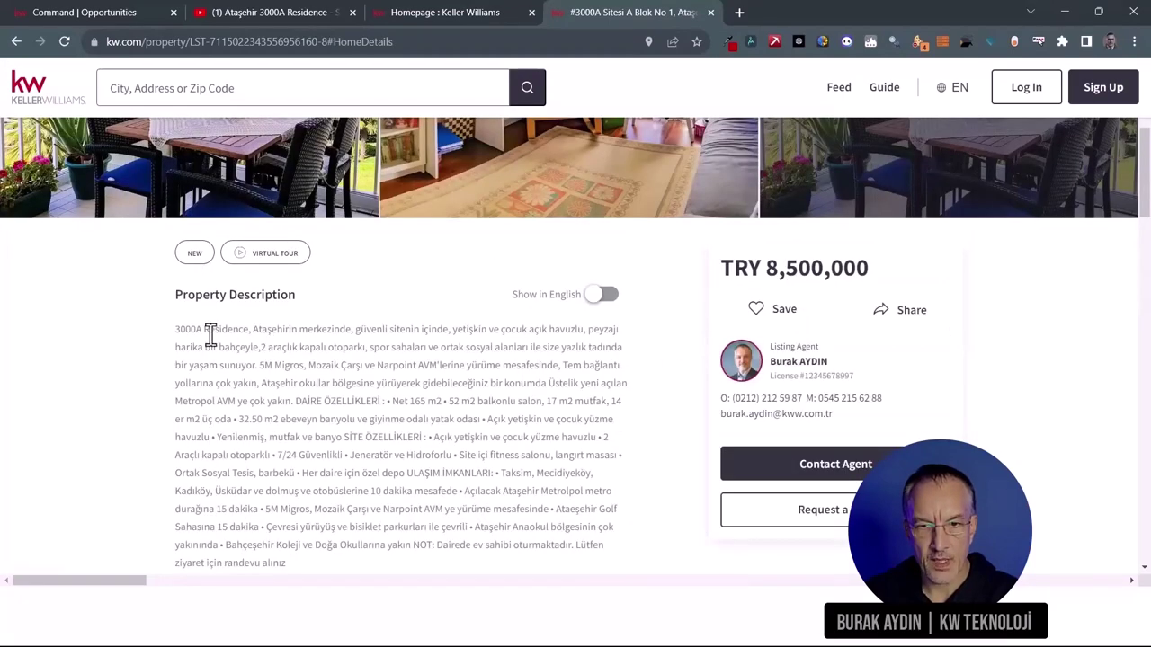
{"action": "scroll", "coordinate": [528, 448], "scroll_direction": "down", "scroll_amount": 1}
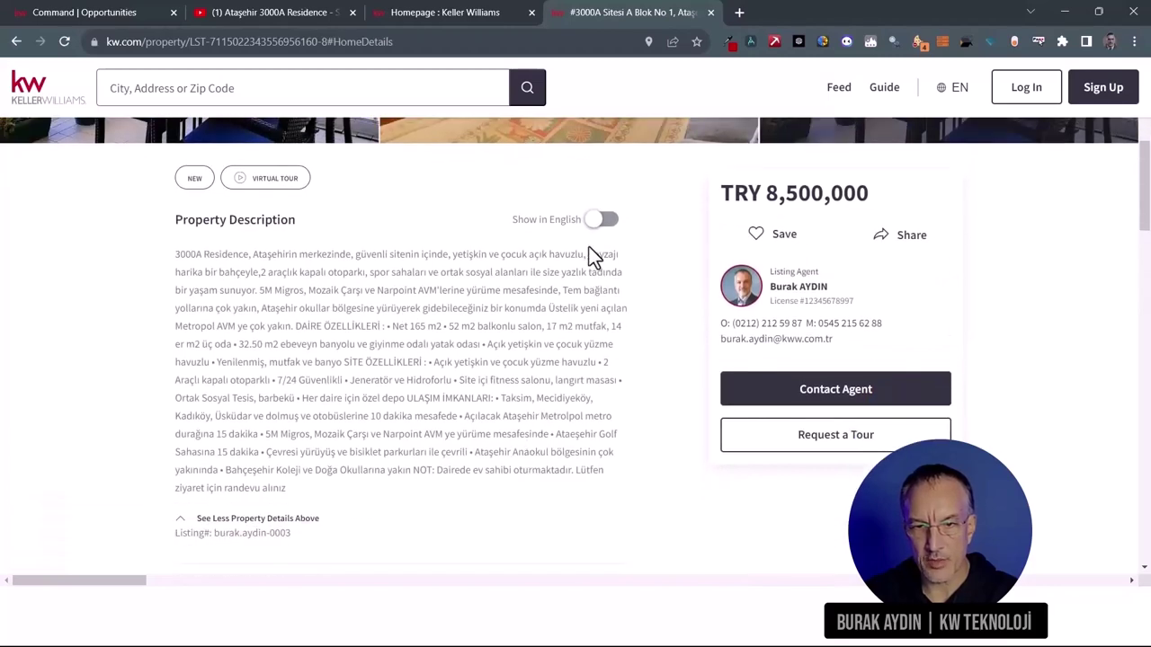
{"action": "left_click", "coordinate": [599, 220]}
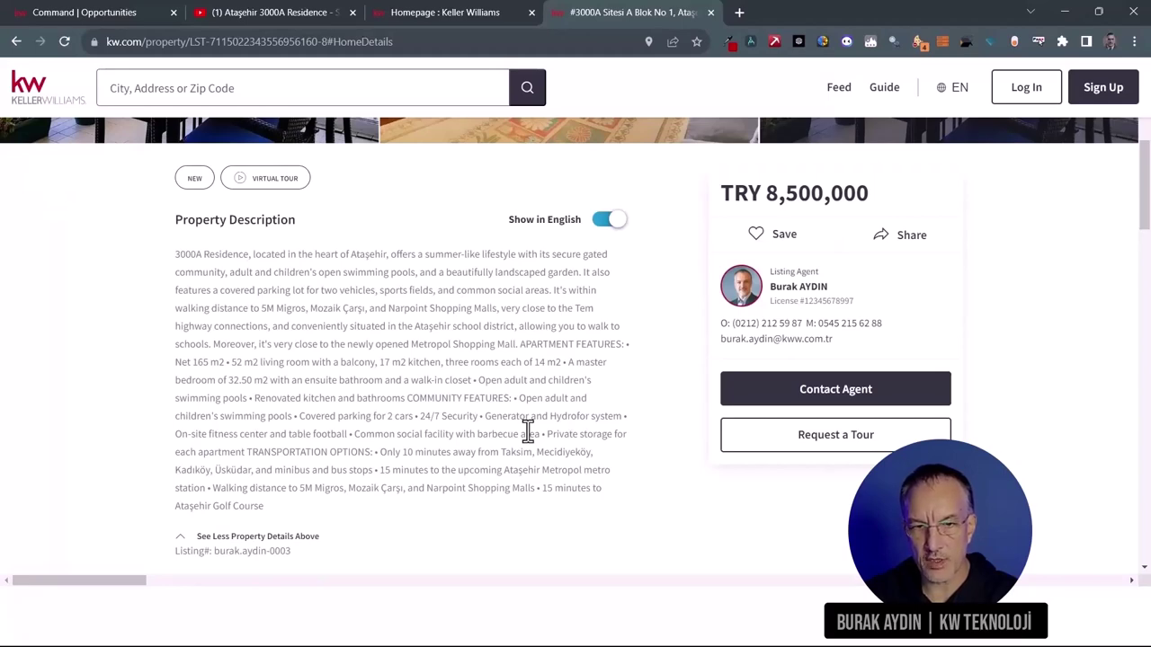
{"action": "scroll", "coordinate": [528, 431], "scroll_direction": "up", "scroll_amount": 5}
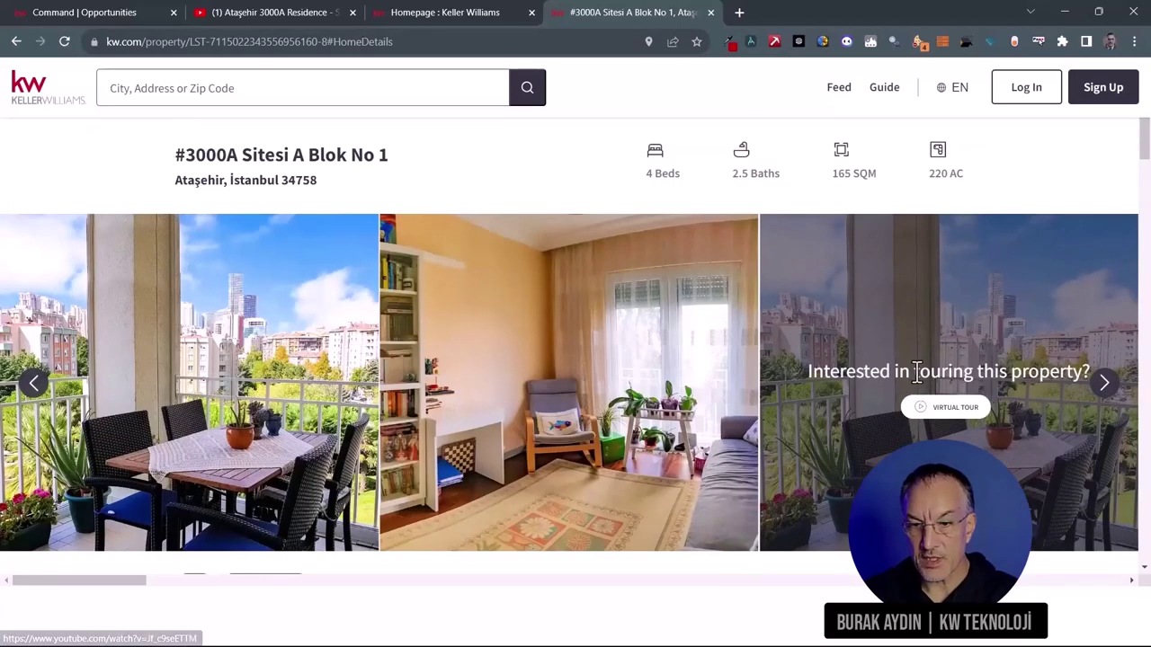
{"action": "left_click", "coordinate": [956, 410]}
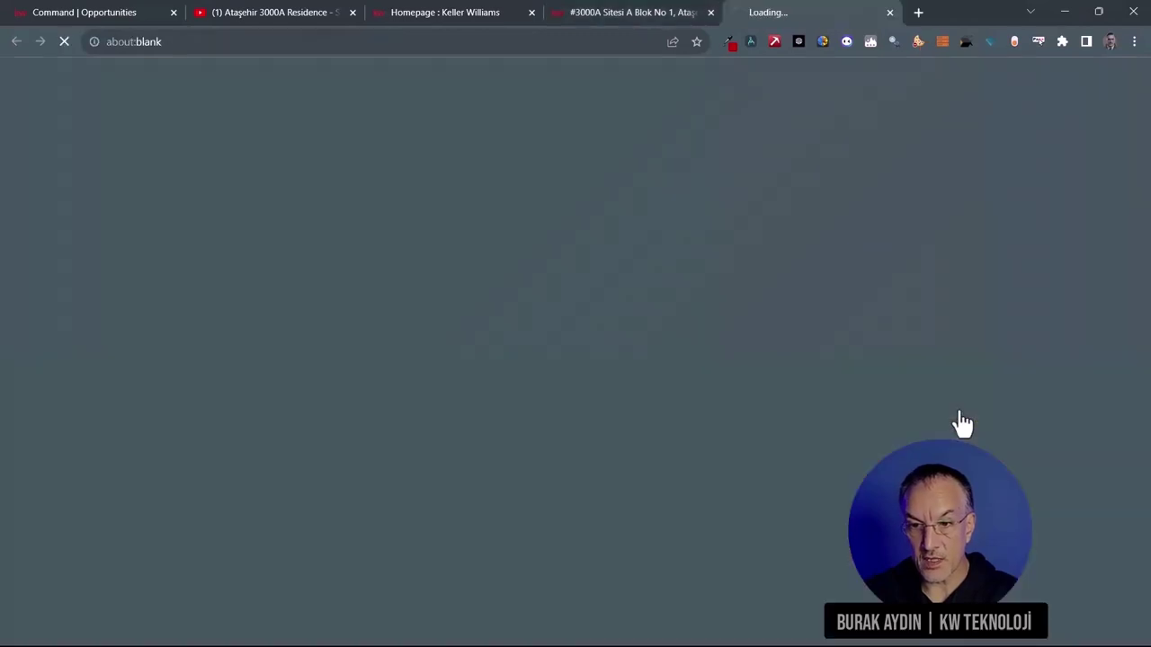